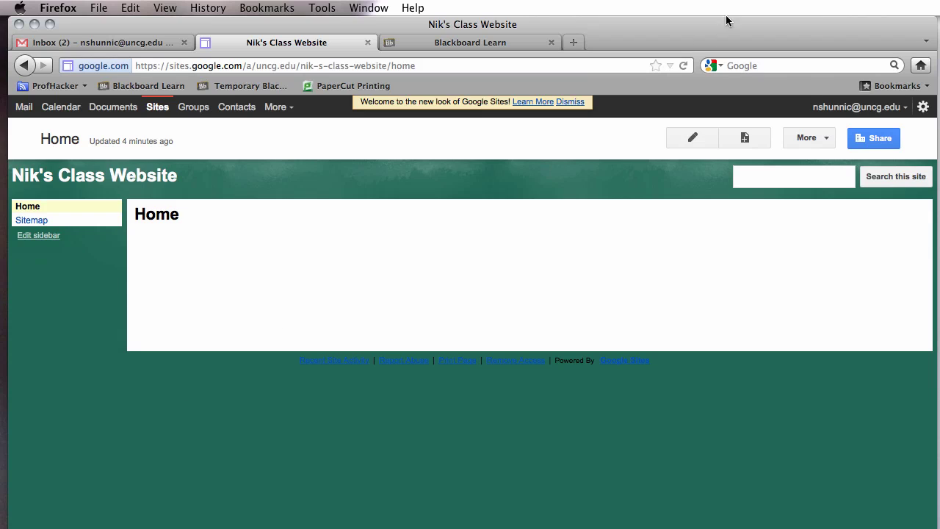
Create a new top-level page named 'FAQ' using the List template.
left_click(805, 140)
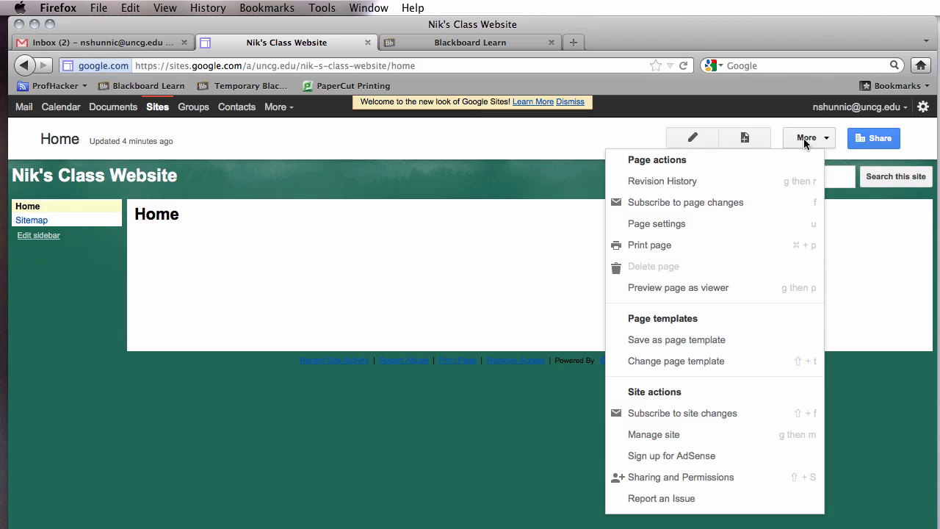
left_click(741, 103)
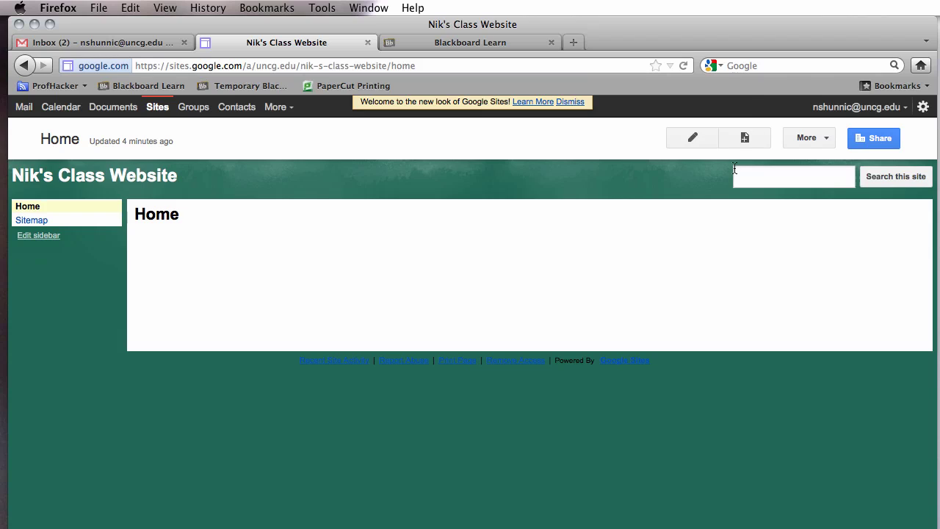
left_click(745, 137)
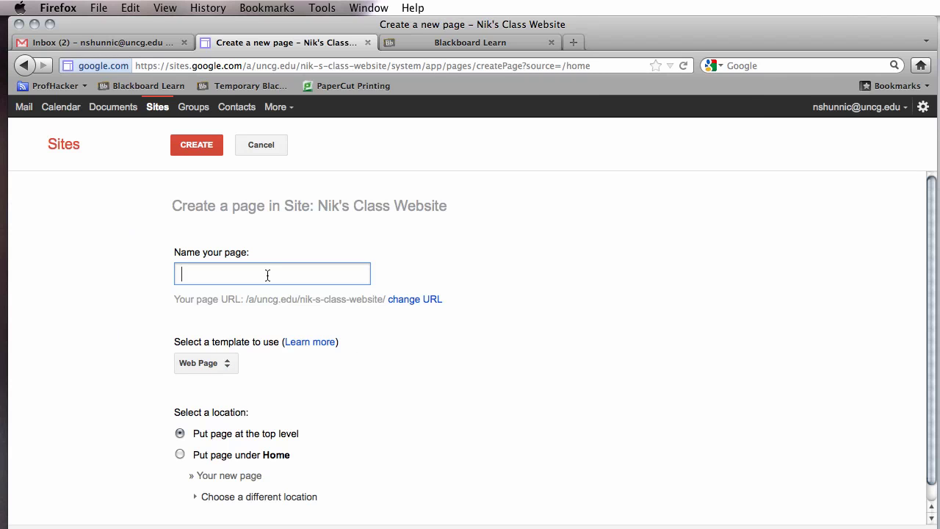
type("FAW")
key("BackSpace")
key("BackSpace")
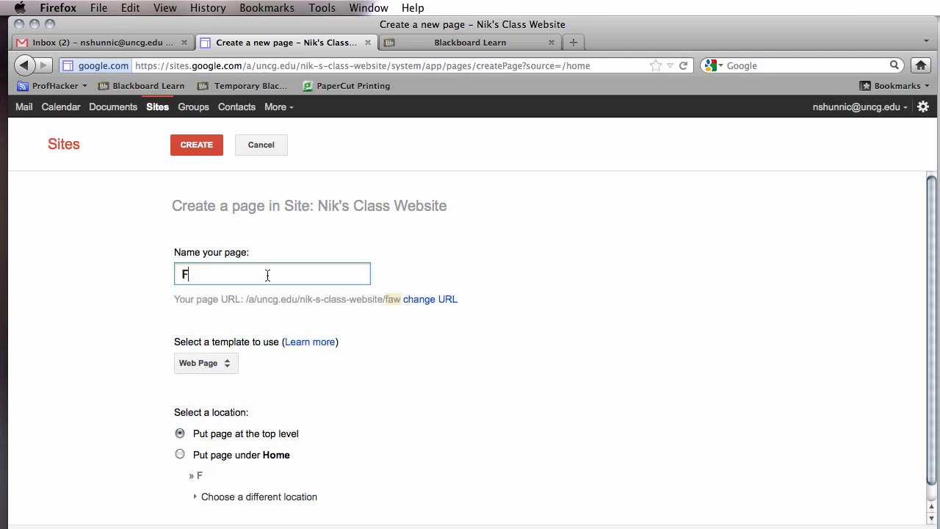
type("AQ")
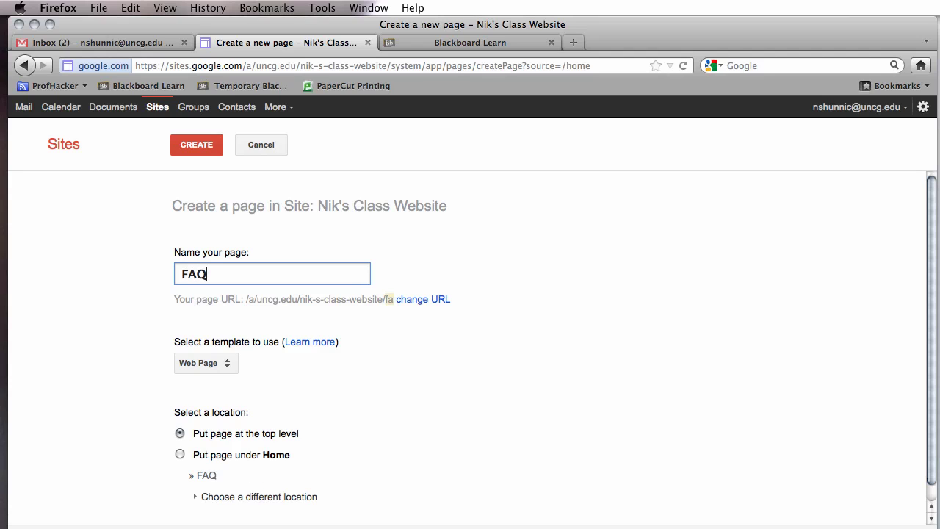
left_click(230, 363)
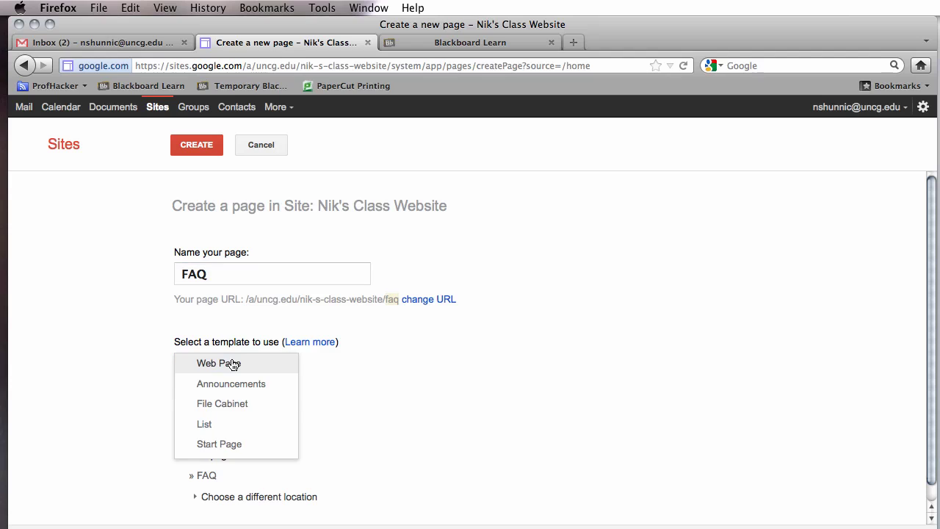
left_click(217, 423)
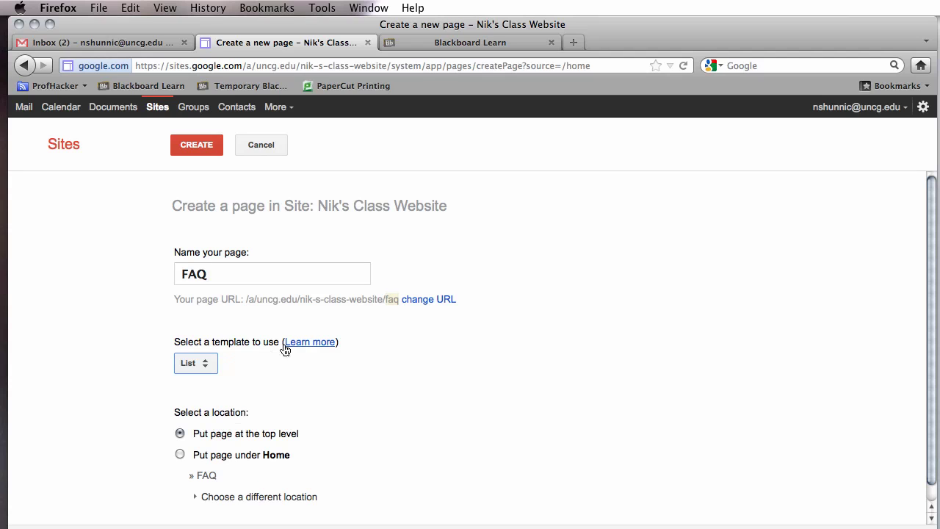
left_click(257, 380)
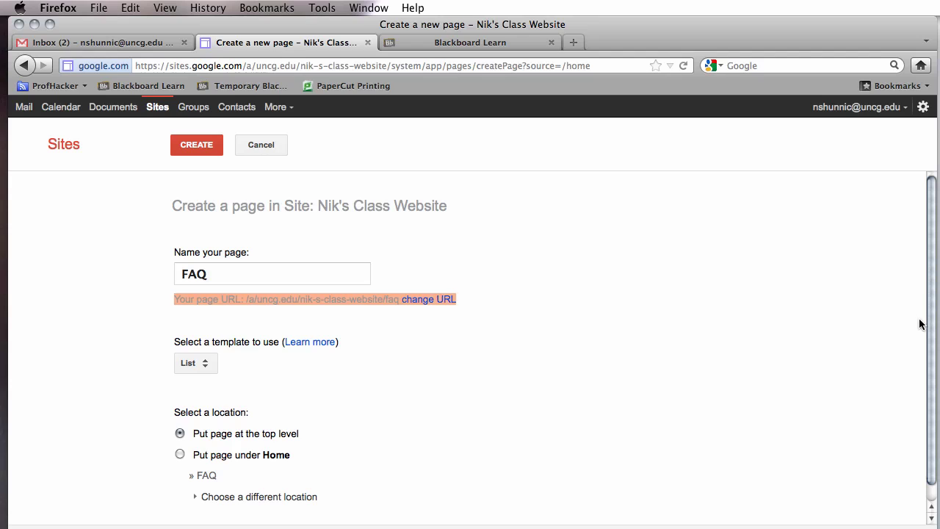
scroll(924, 360, "down", 1)
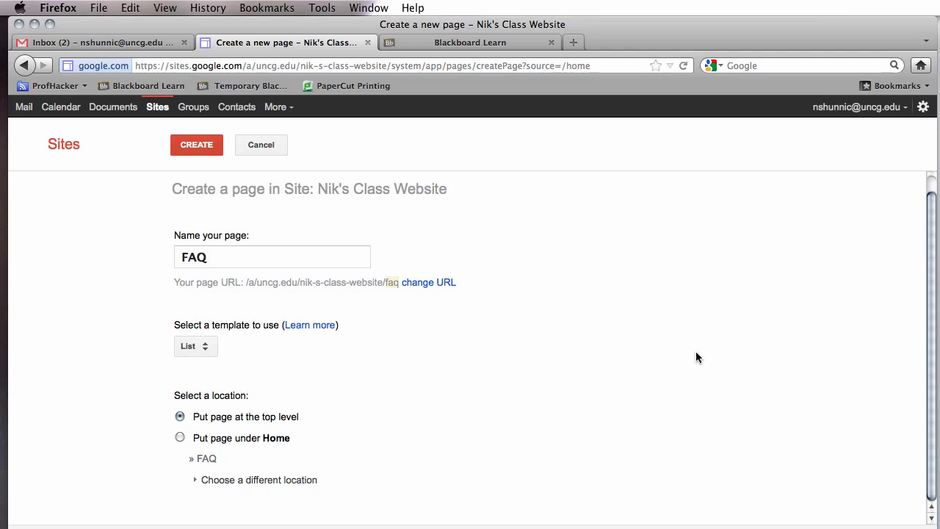
left_click(202, 147)
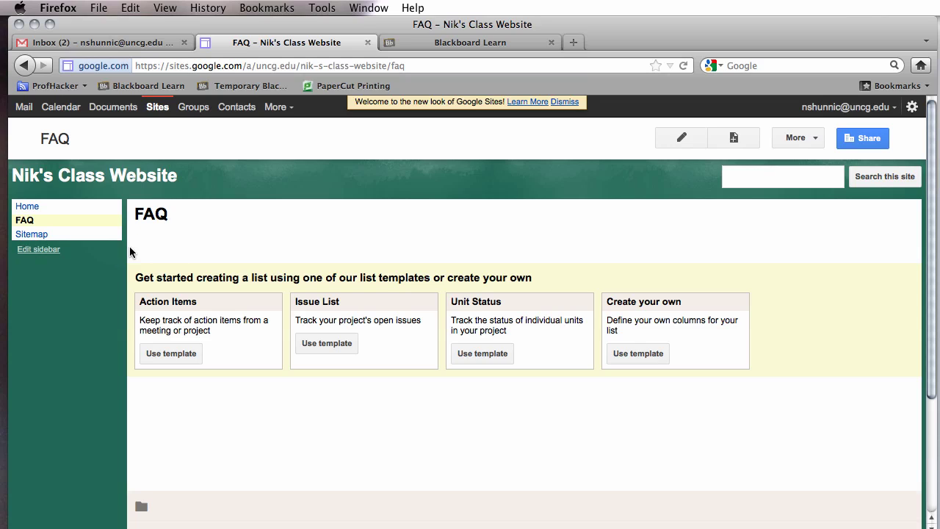
Create a top-level page named 'Homework Page' from the Announcements template.
left_click(721, 140)
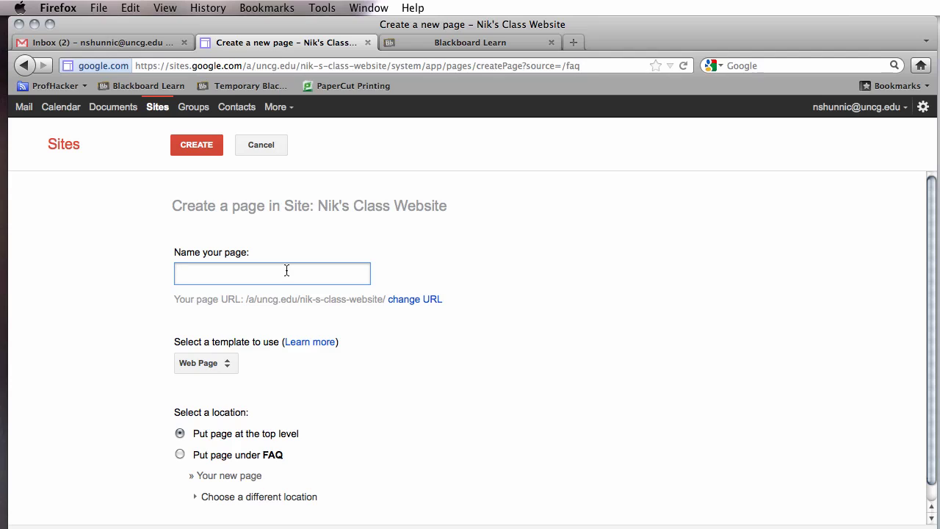
type("Hope")
key("BackSpace")
key("BackSpace")
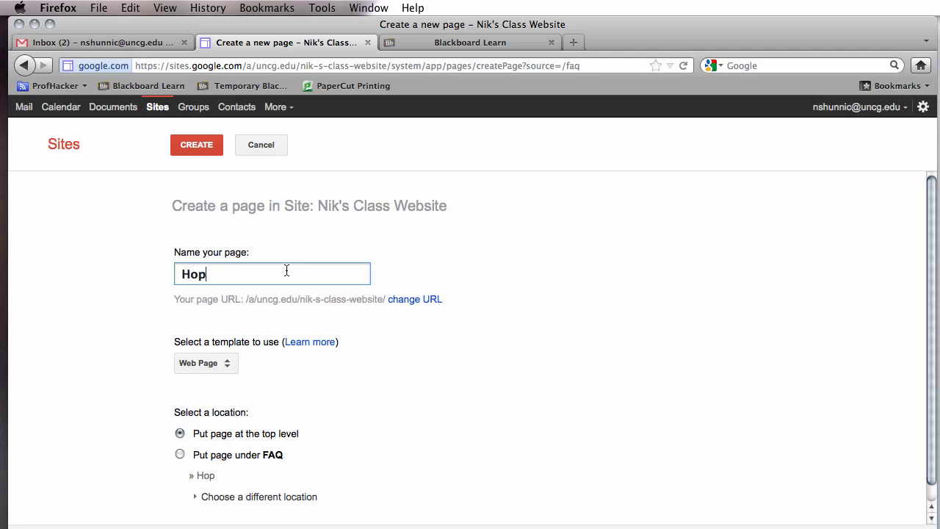
type("mework Page")
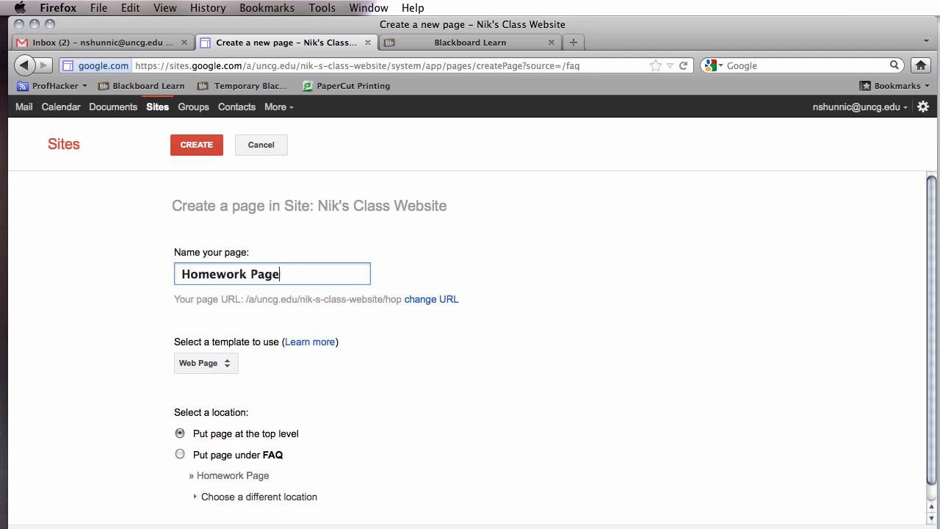
left_click(227, 365)
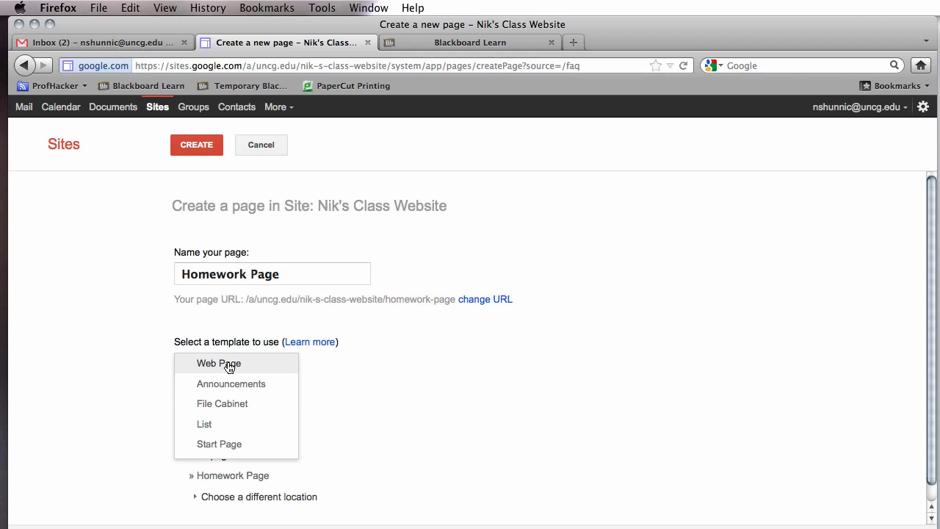
left_click(231, 383)
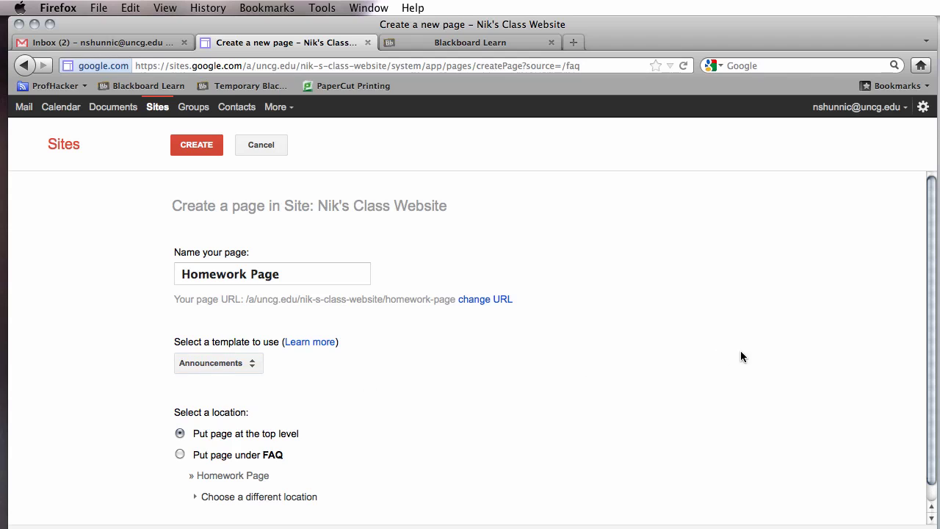
scroll(908, 390, "down", 1)
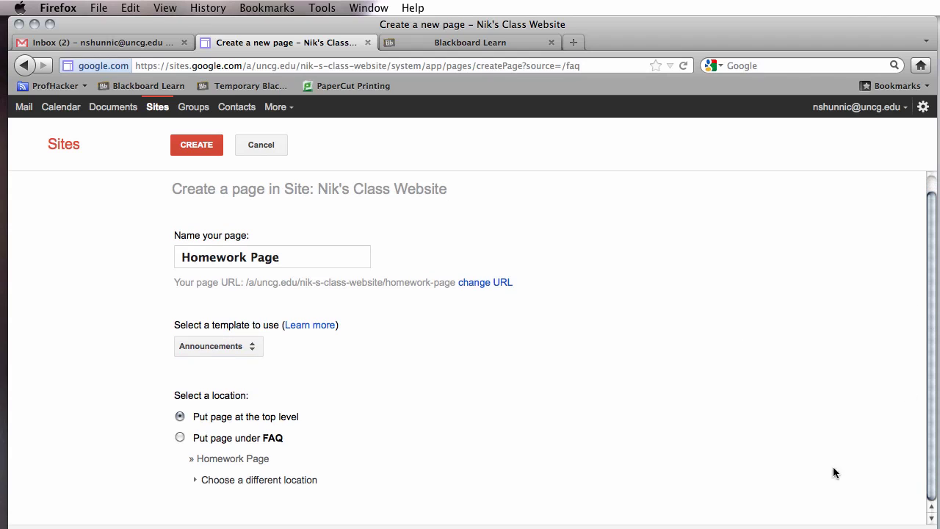
left_click(215, 151)
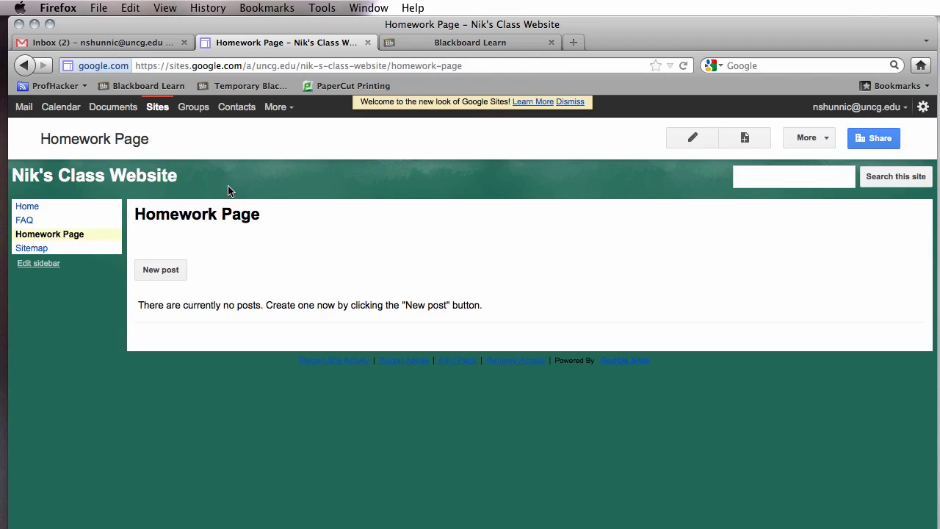
Create and save a blank top-level Web Page named 'Field Trip Permission'.
left_click(745, 137)
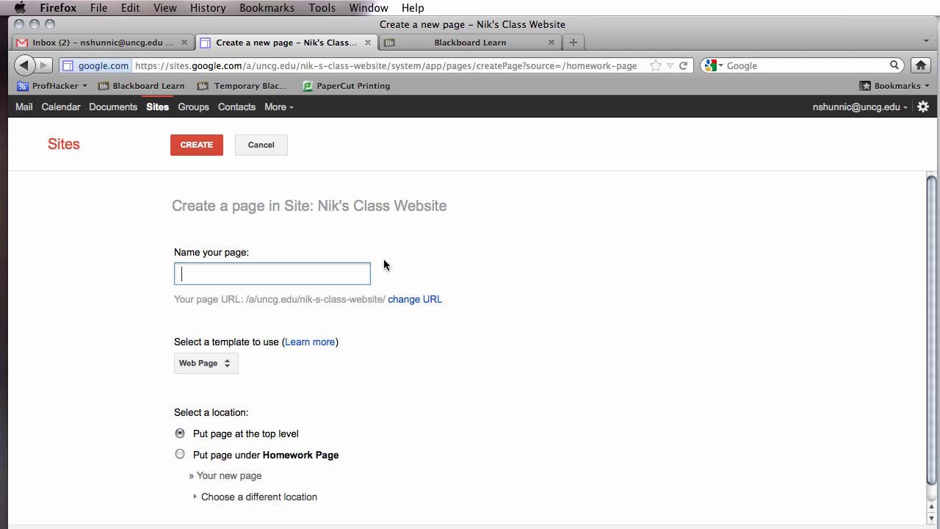
type("Field T")
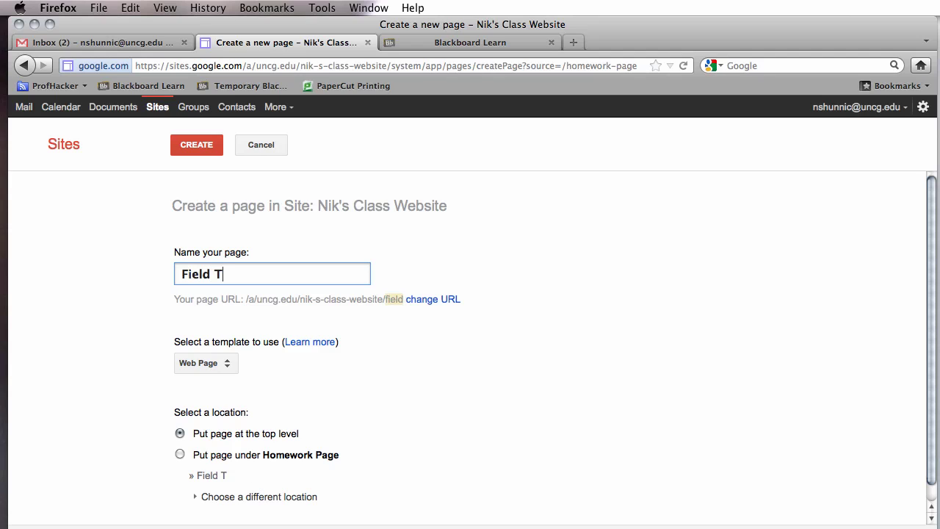
type("rip Form")
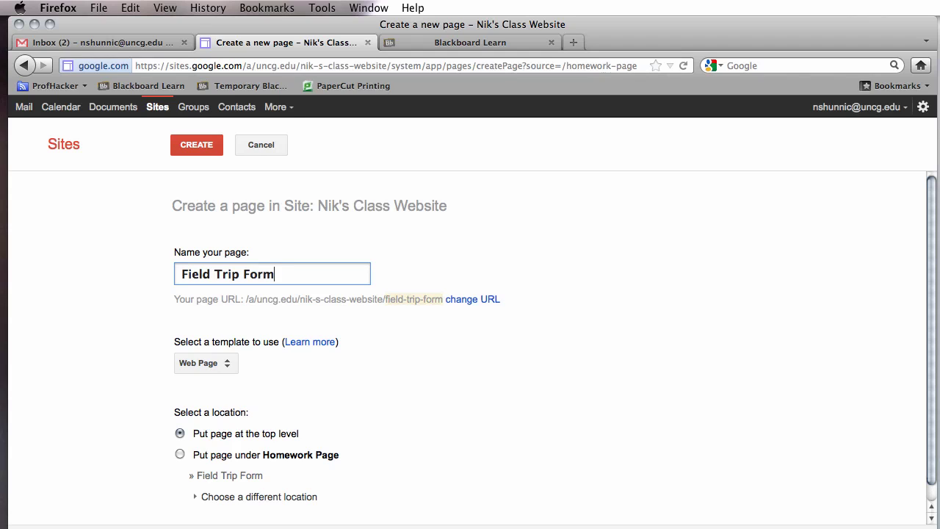
key("BackSpace")
key("BackSpace")
key("BackSpace")
key("BackSpace")
type("Permissi")
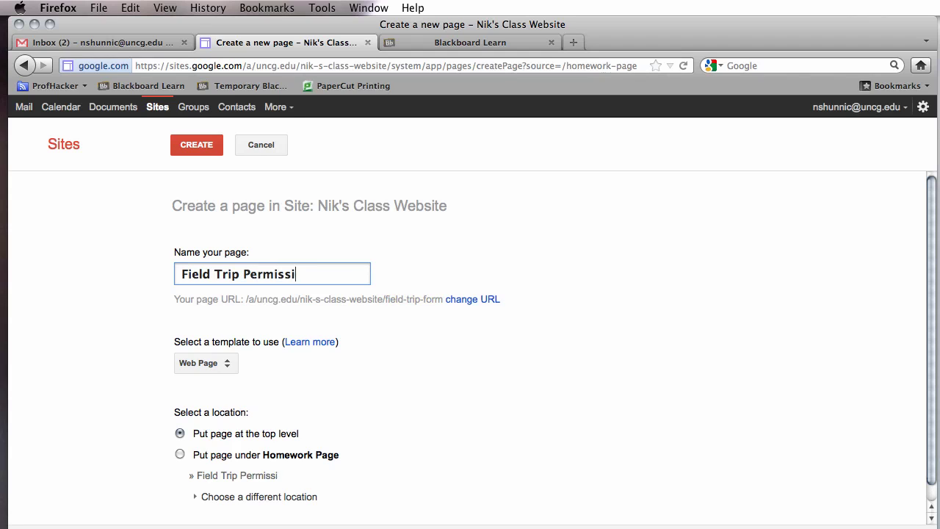
type("on")
left_click(207, 365)
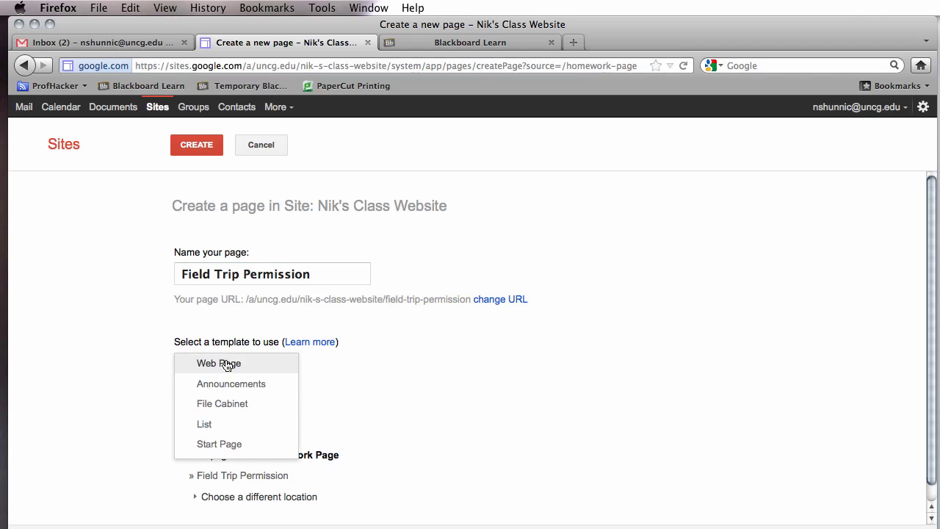
left_click(225, 363)
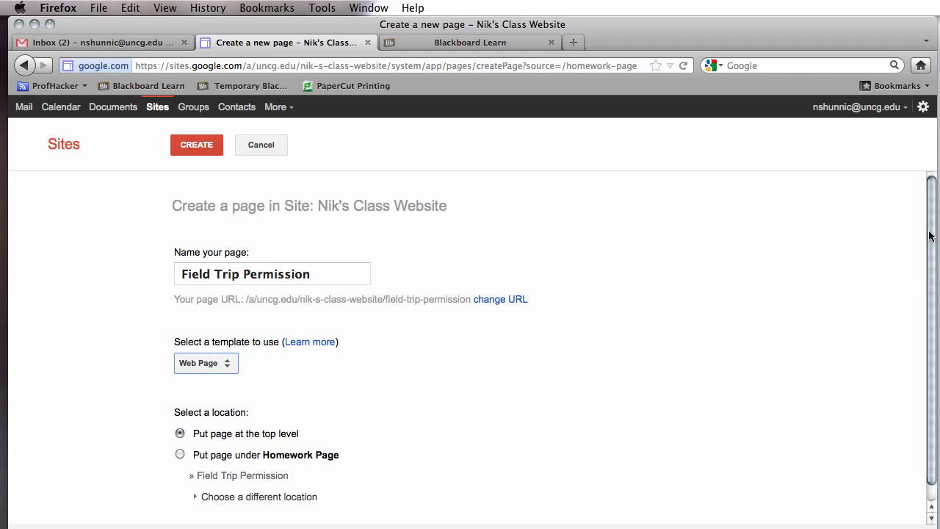
left_click(191, 146)
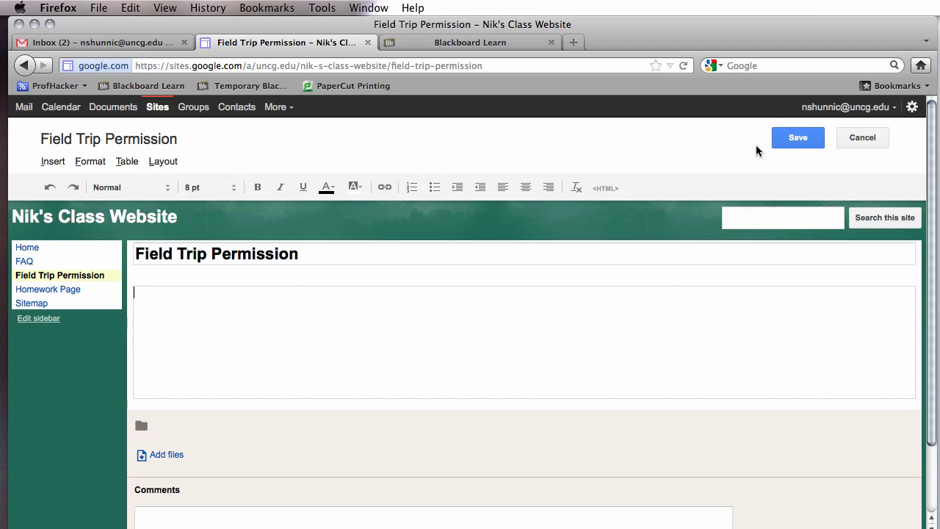
left_click(779, 139)
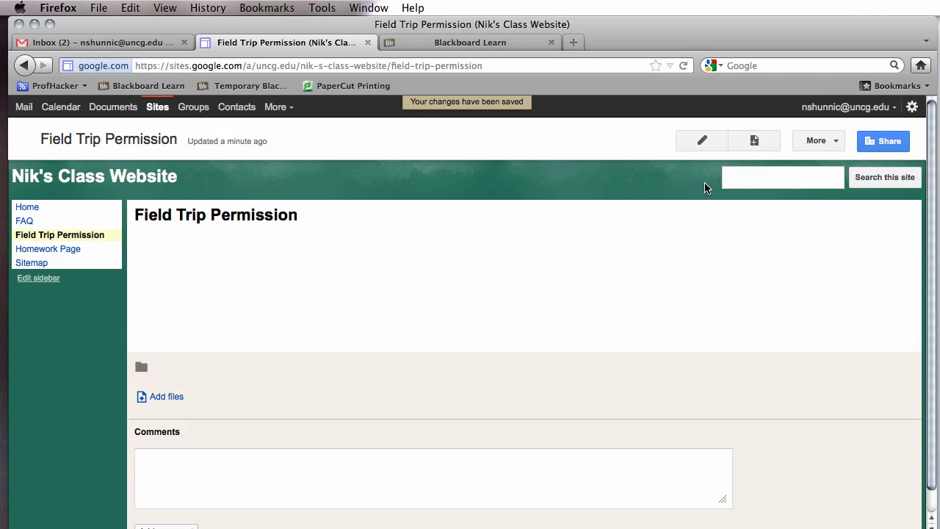
Create and save a blank top-level Web Page named 'Class Calendar'.
left_click(754, 141)
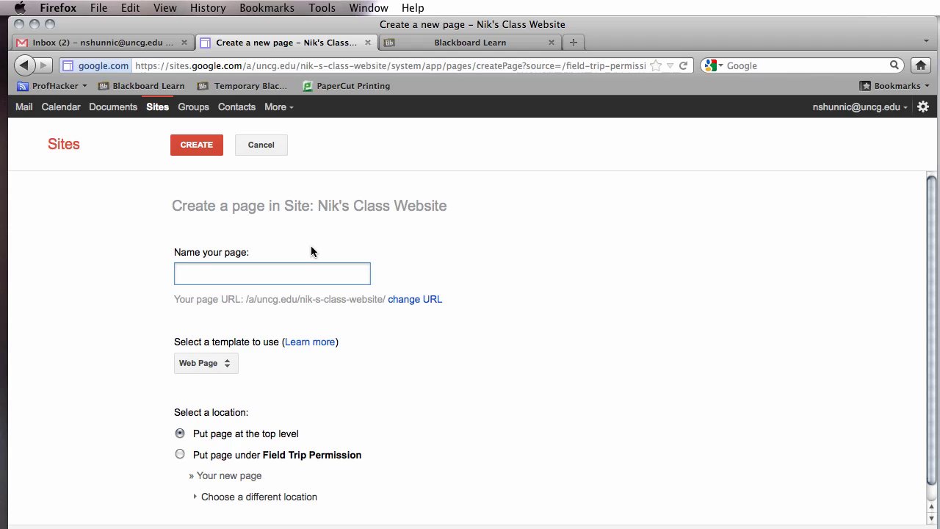
type("Class C")
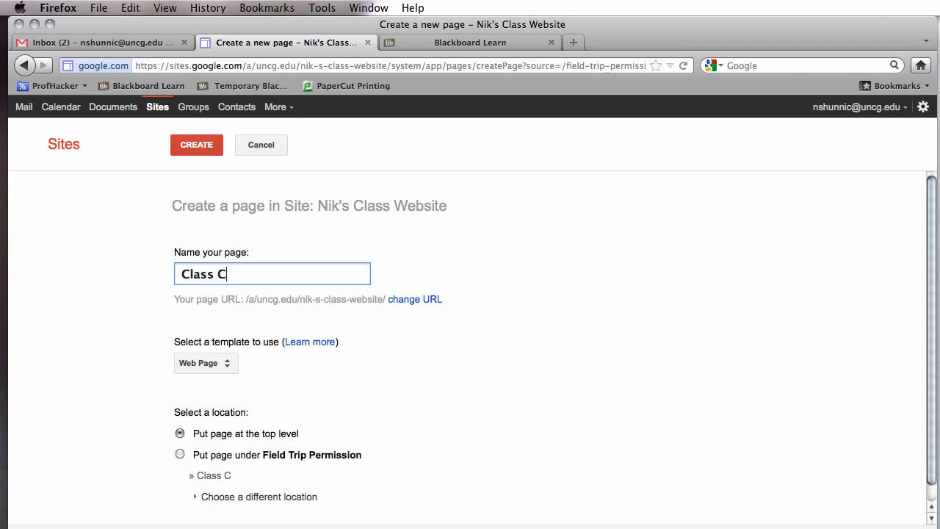
type("ale")
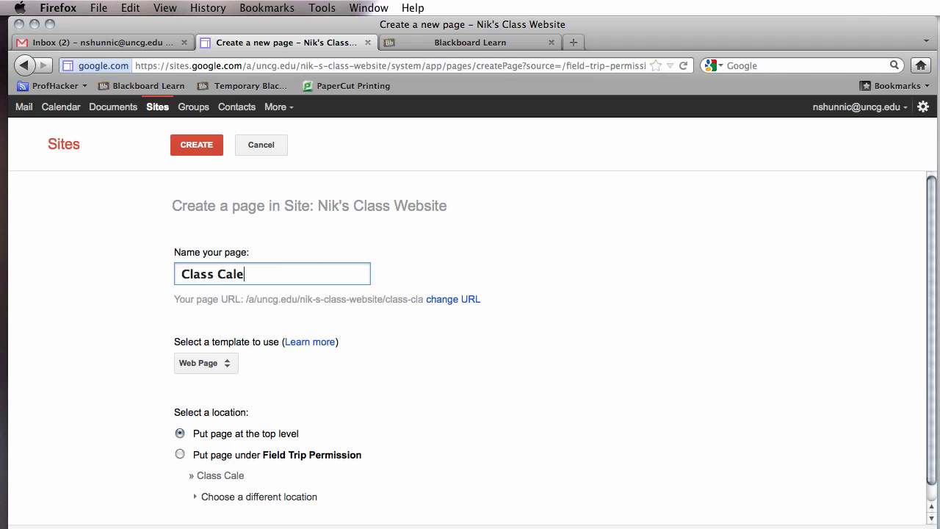
type("ndar")
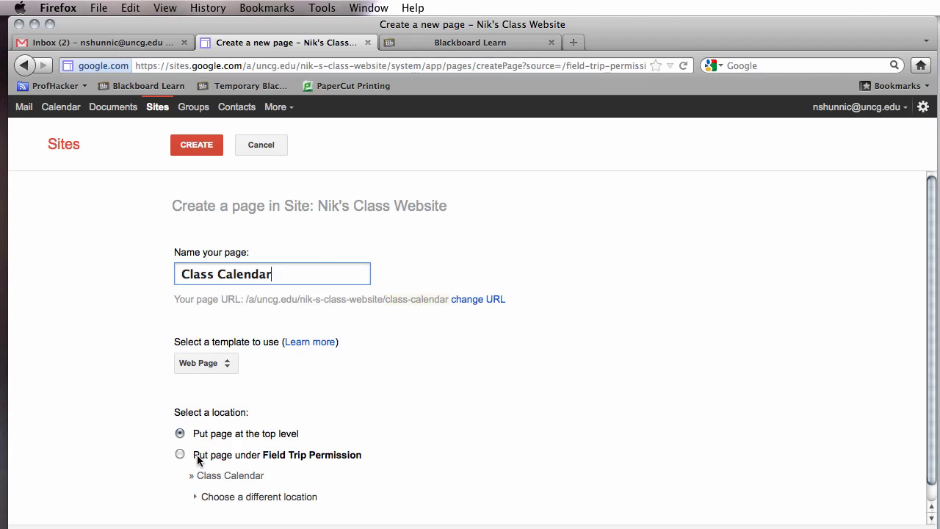
left_click(228, 369)
left_click(231, 365)
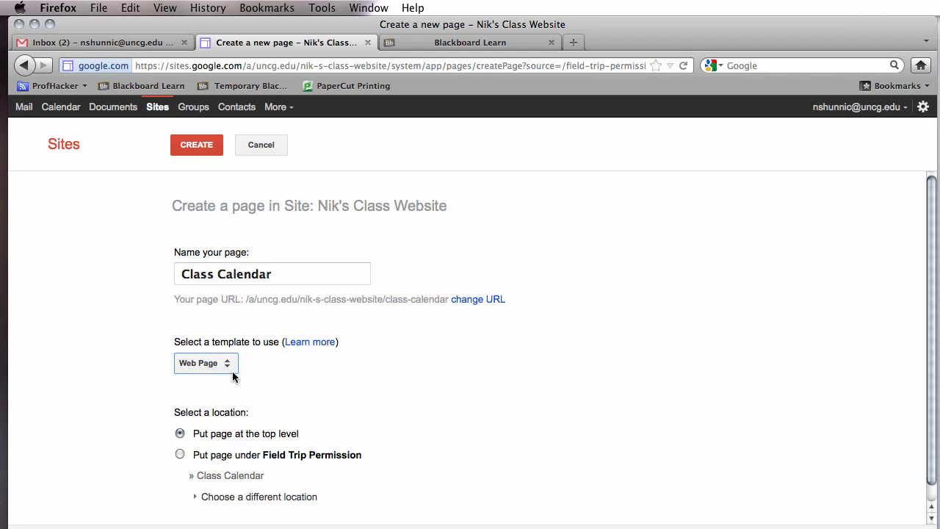
left_click(196, 144)
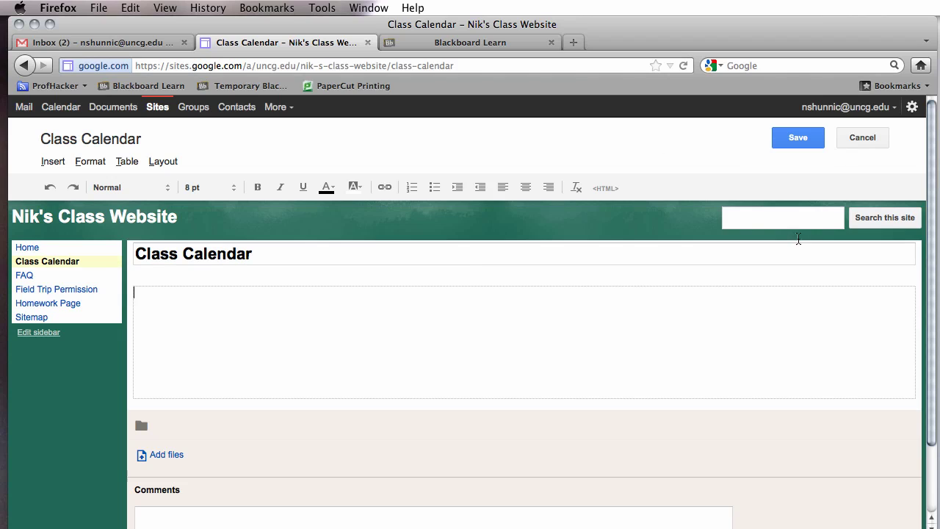
left_click(801, 134)
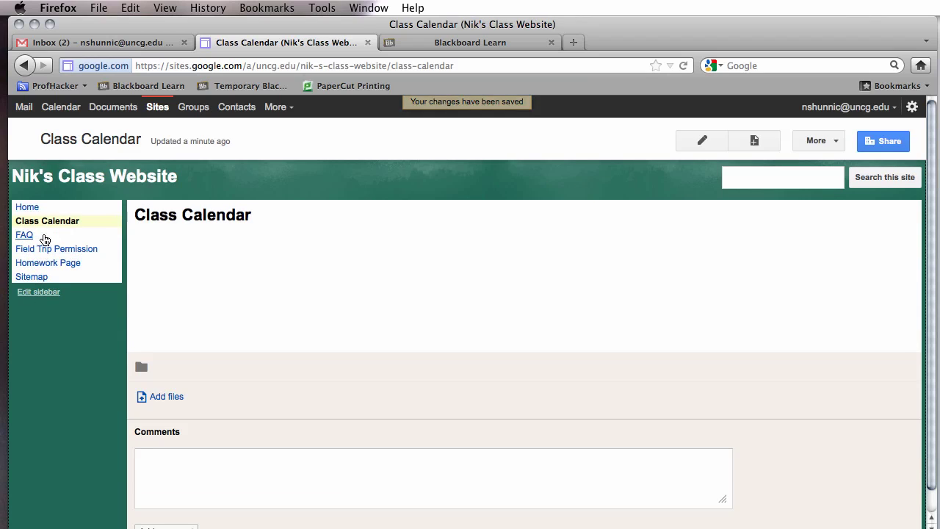
Start a new Homework Page post titled 'Homework For Friday 2/24'.
left_click(45, 250)
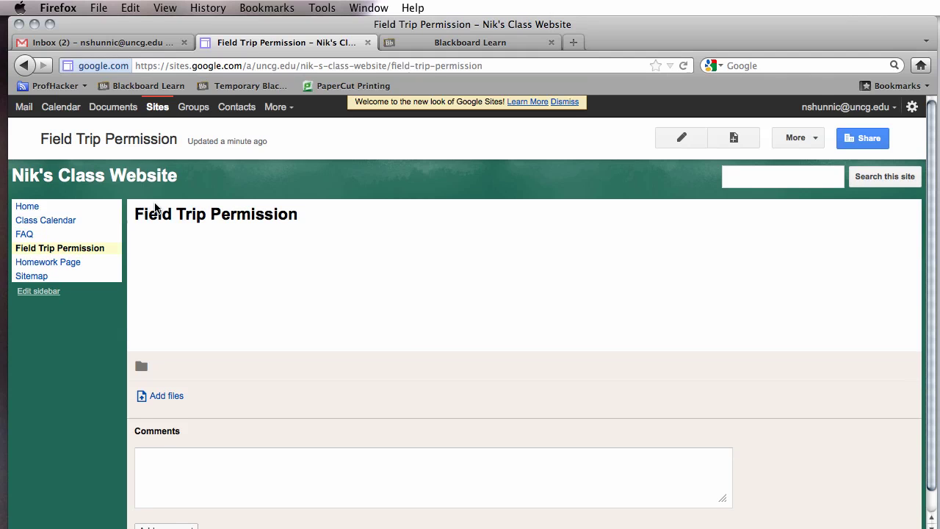
left_click(57, 266)
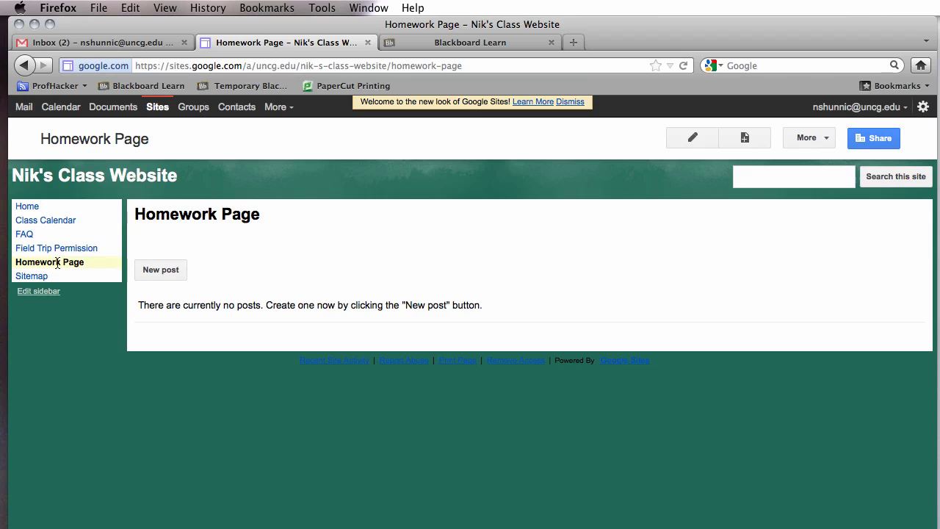
left_click(163, 270)
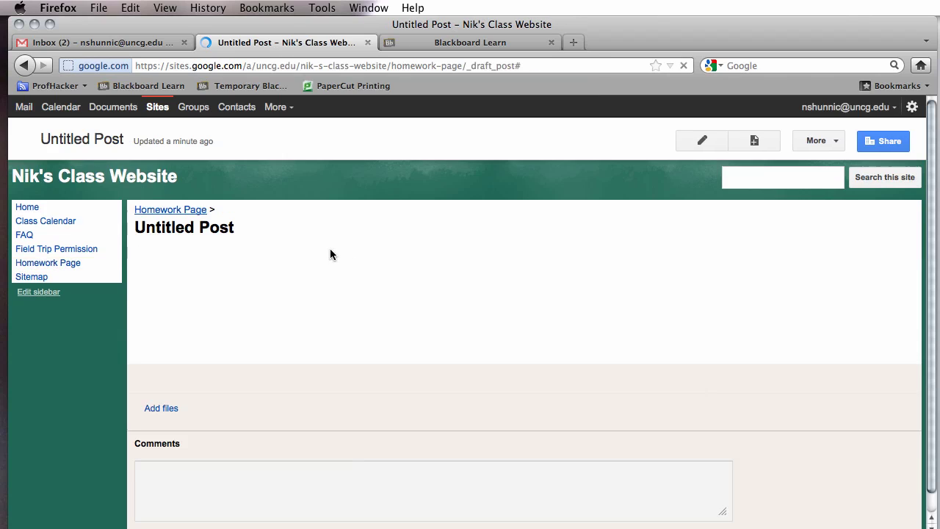
left_click(228, 251)
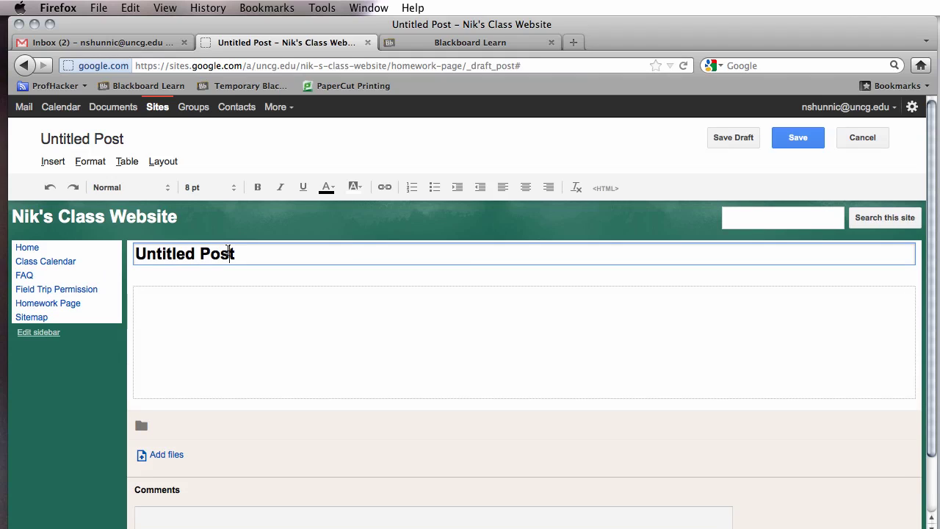
triple_click(229, 251)
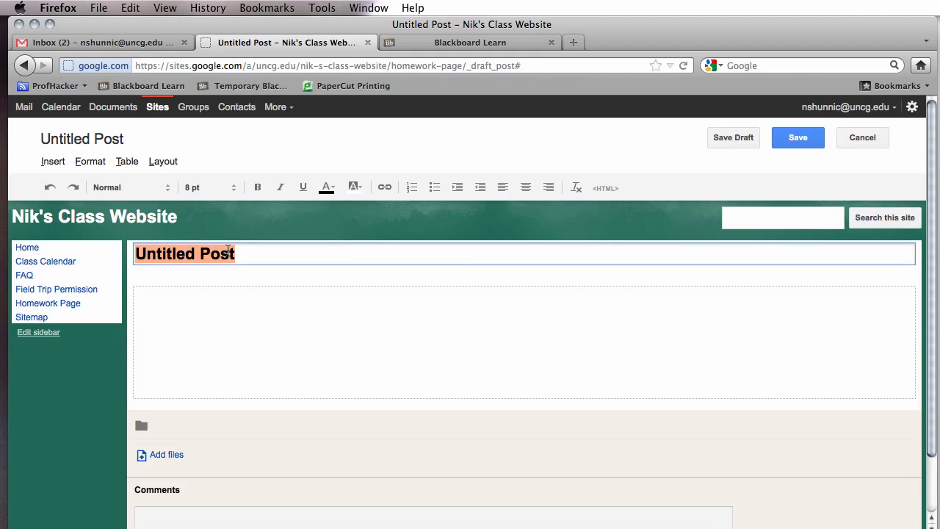
type("Homework ")
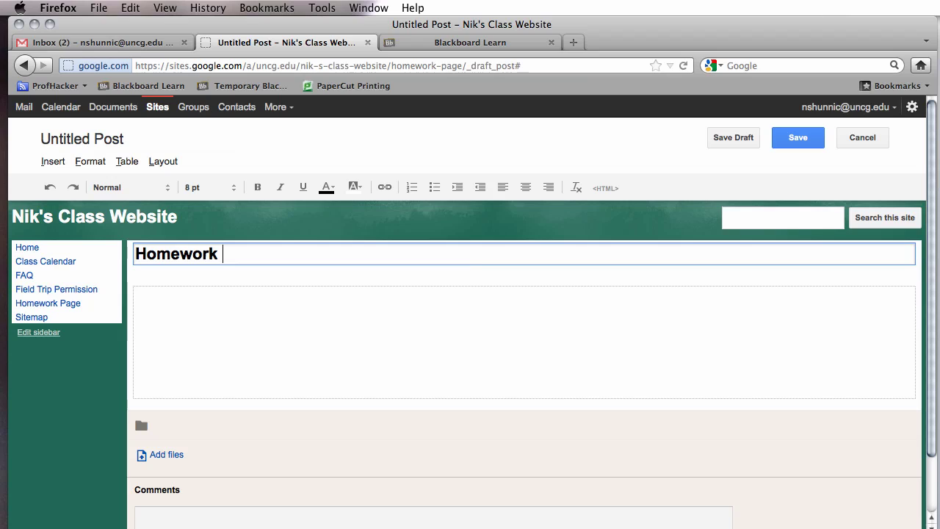
type("For Friday ")
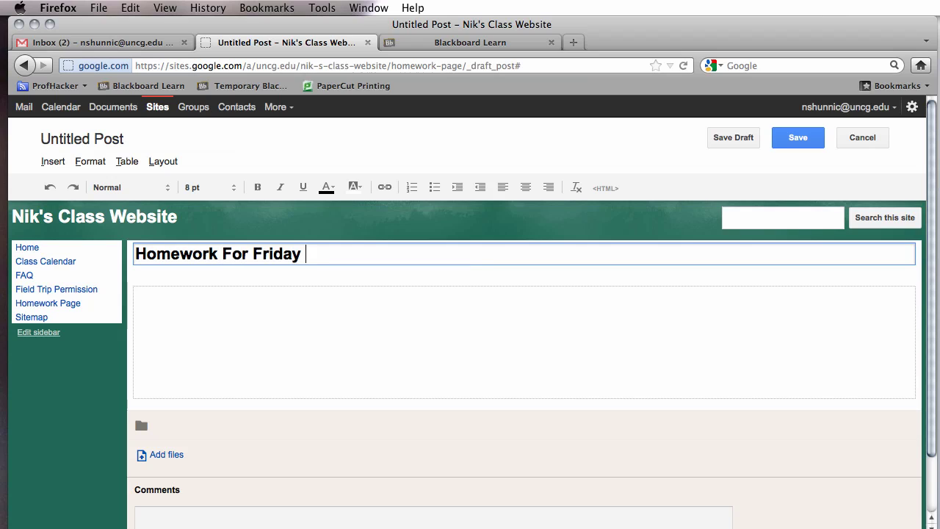
type("2/24")
Write the post body asking students to read Chapter 1 and write five questions.
left_click(212, 329)
type("Please")
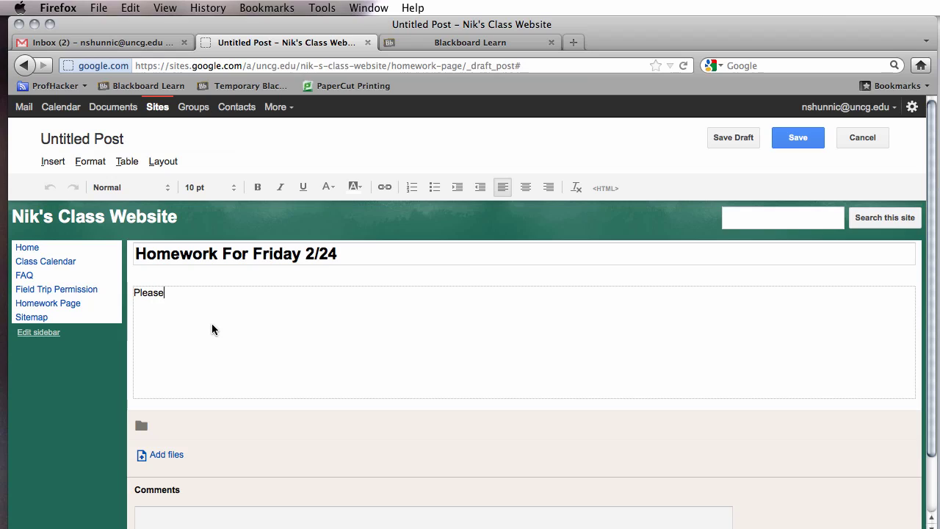
type(" re")
key("BackSpace")
key("BackSpace")
key("BackSpace")
key("BackSpace")
key("BackSpace")
key("BackSpace")
key("BackSpace")
key("BackSpace")
key("BackSpace")
key("BackSpace")
type("Read Chapter")
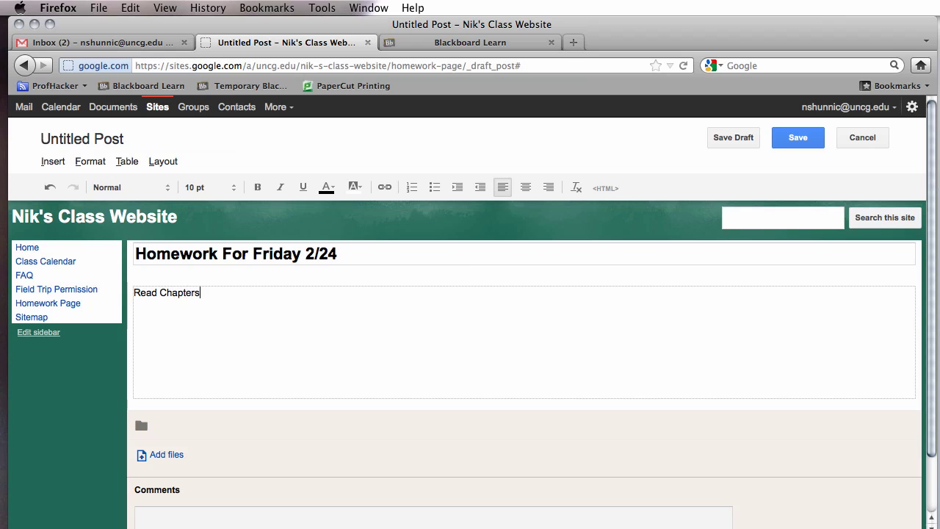
type(" 1 in your textbook")
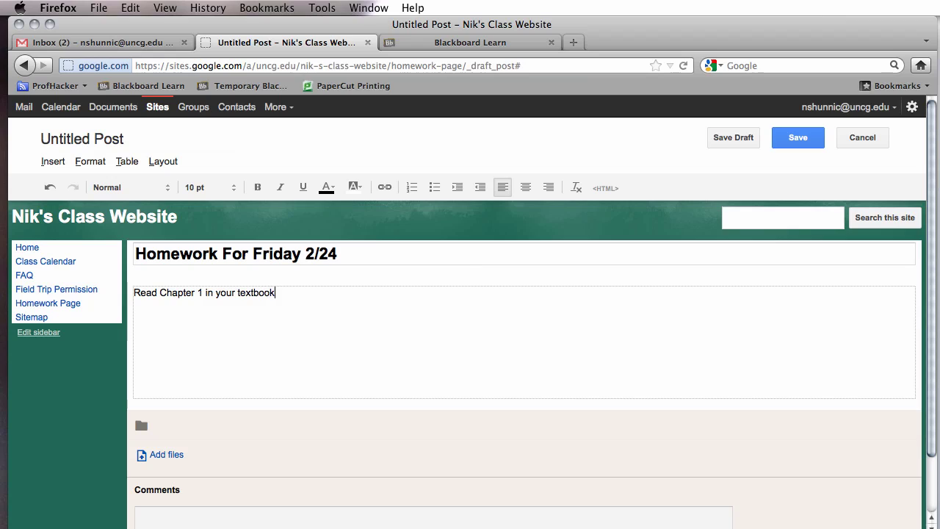
type(" and write")
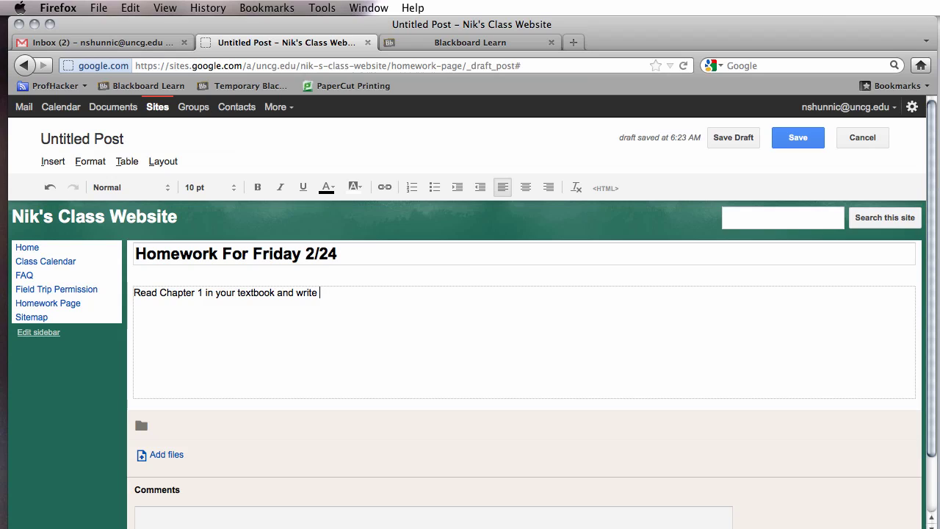
type(" tive questions that ")
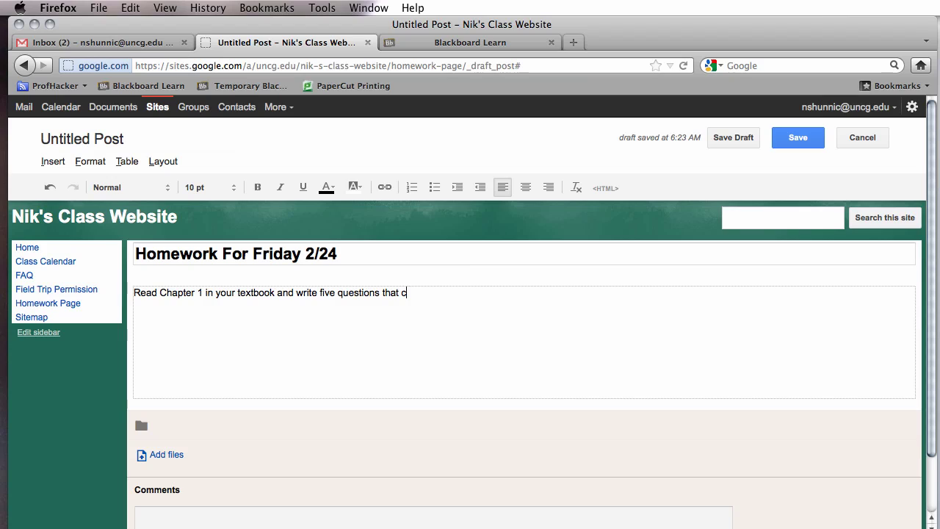
type("came to mind as you were reading.")
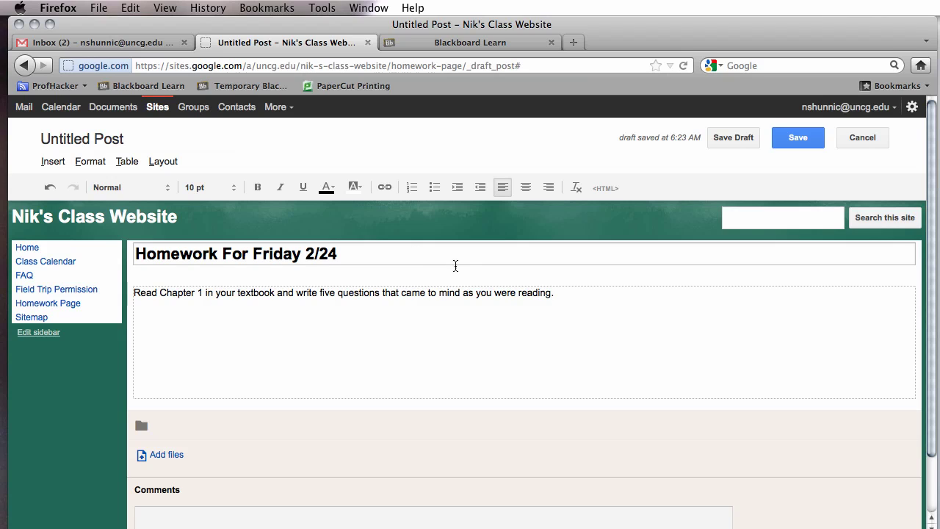
Save the 'Homework For Friday 2/24' post, then go to the Class Calendar page.
left_click(781, 143)
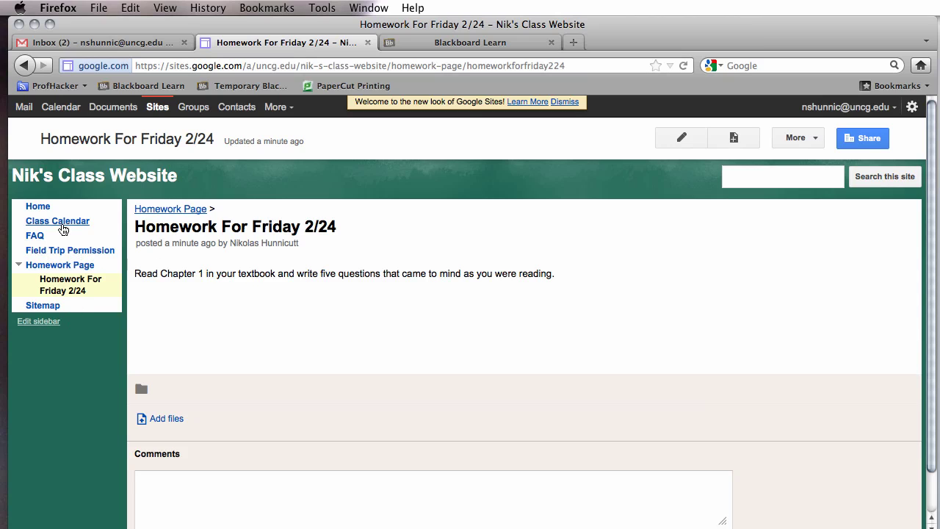
left_click(35, 235)
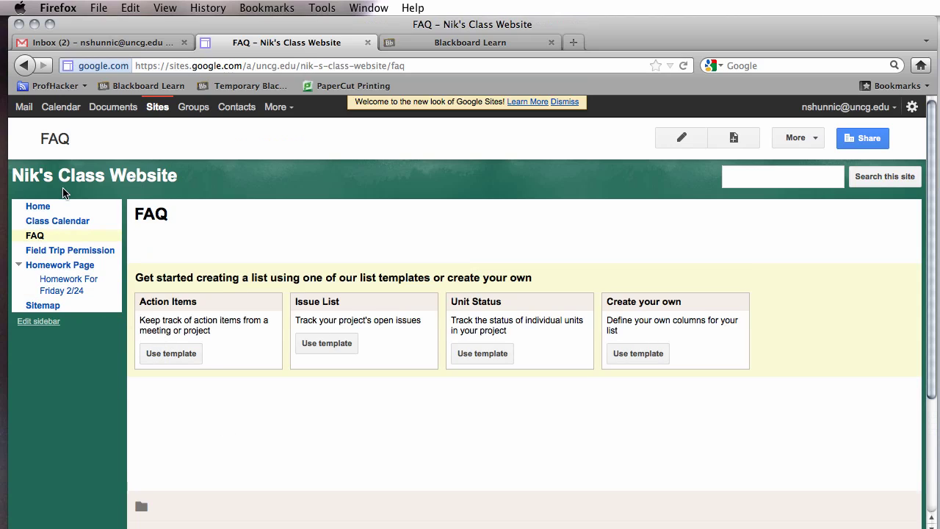
left_click(82, 222)
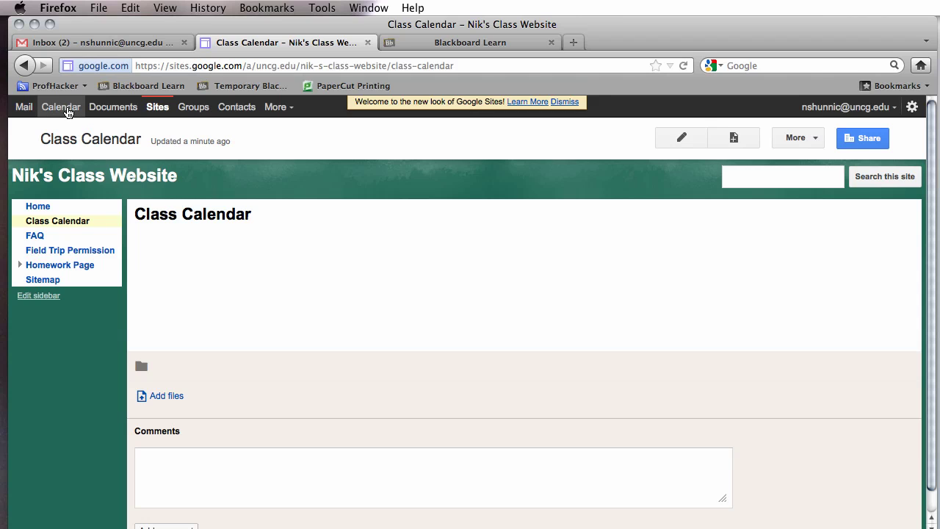
In Google Calendar, start a new calendar named 'Kindergarten Class Calendar'.
left_click(65, 107)
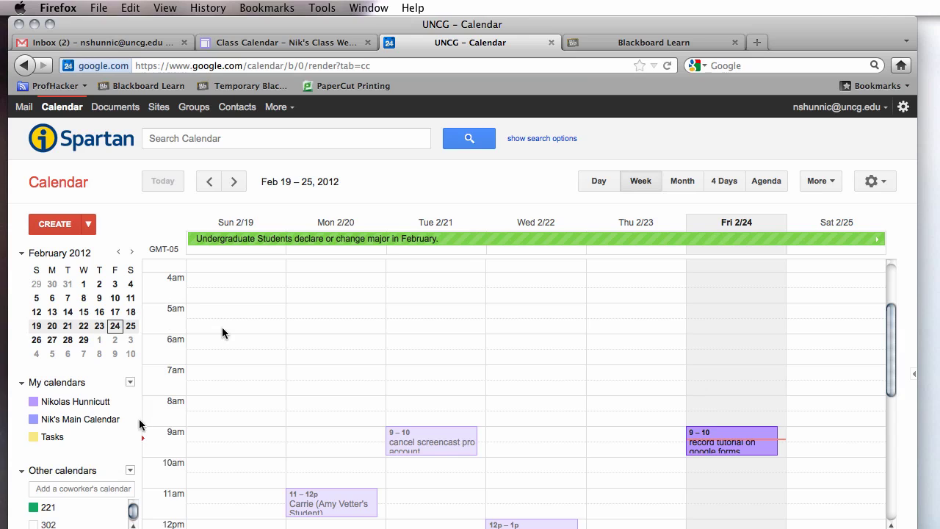
left_click(131, 384)
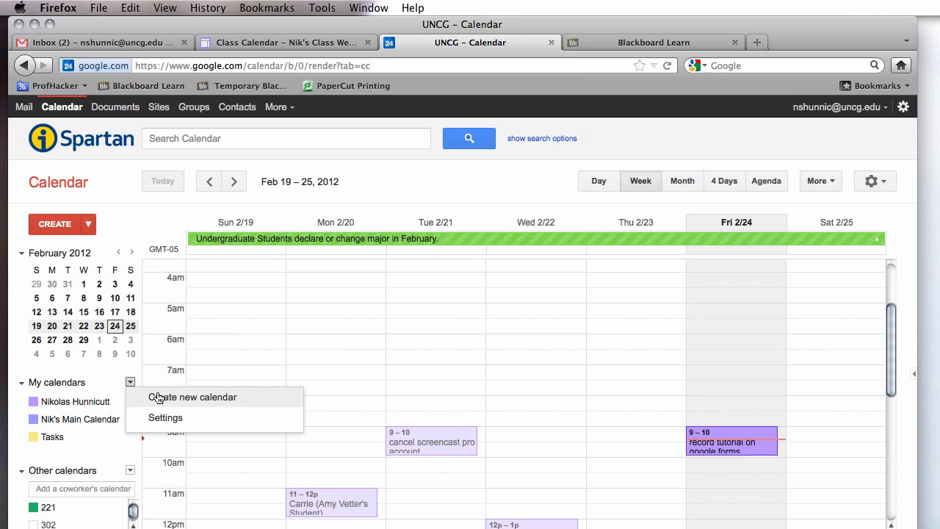
left_click(155, 397)
left_click(331, 248)
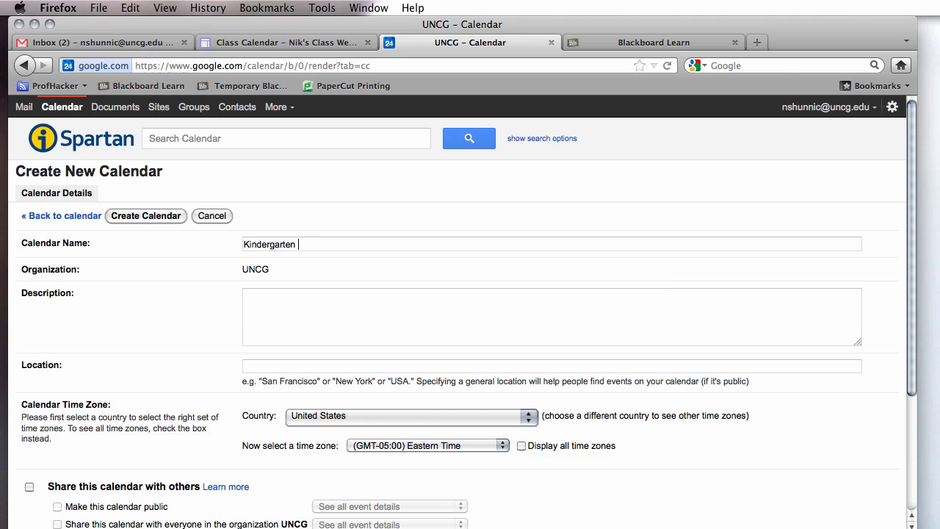
type("Kindergarten Class Calendar")
scroll(908, 229, "down", 1)
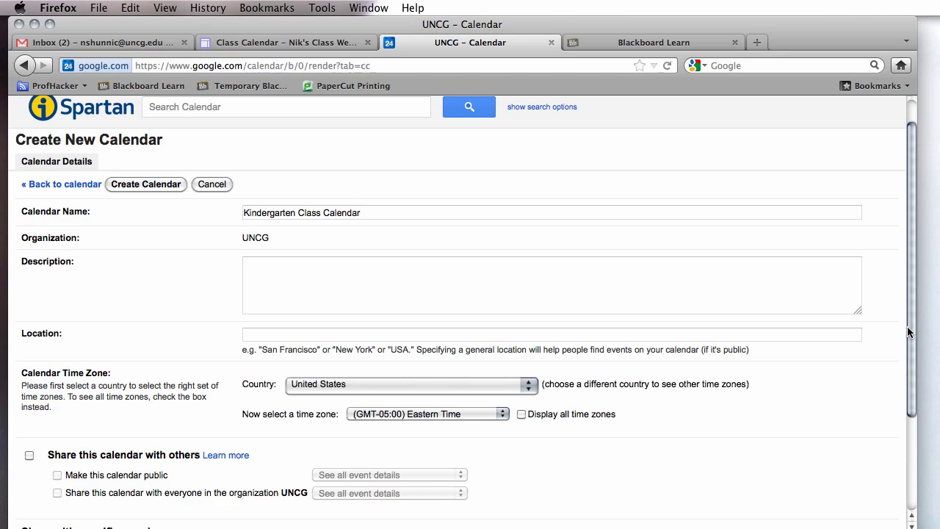
left_click_drag(908, 327, 887, 379)
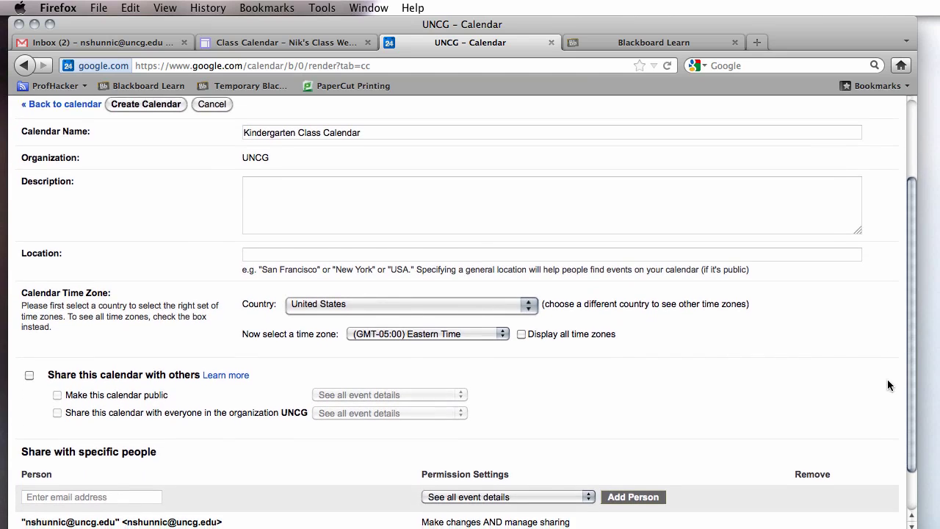
scroll(881, 400, "down", 2)
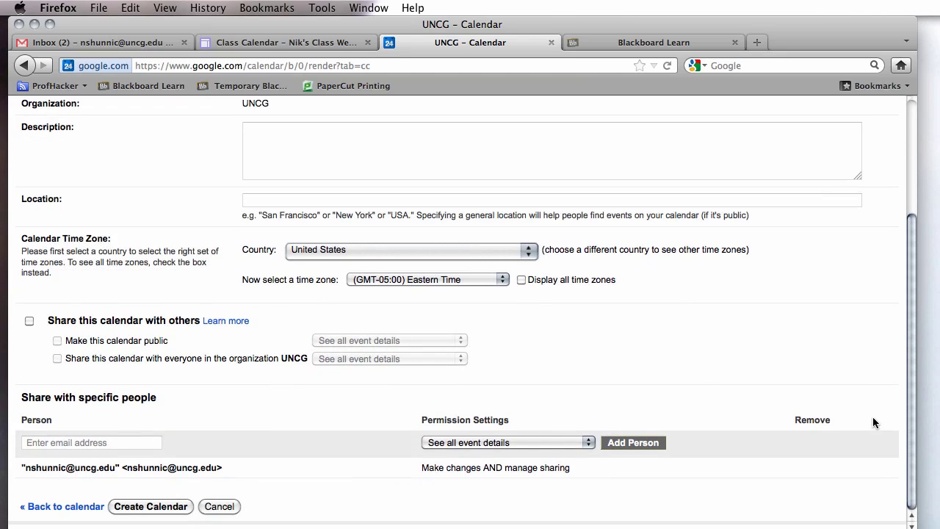
Share it with the UNCG organization showing all event details, and create the calendar.
left_click(28, 319)
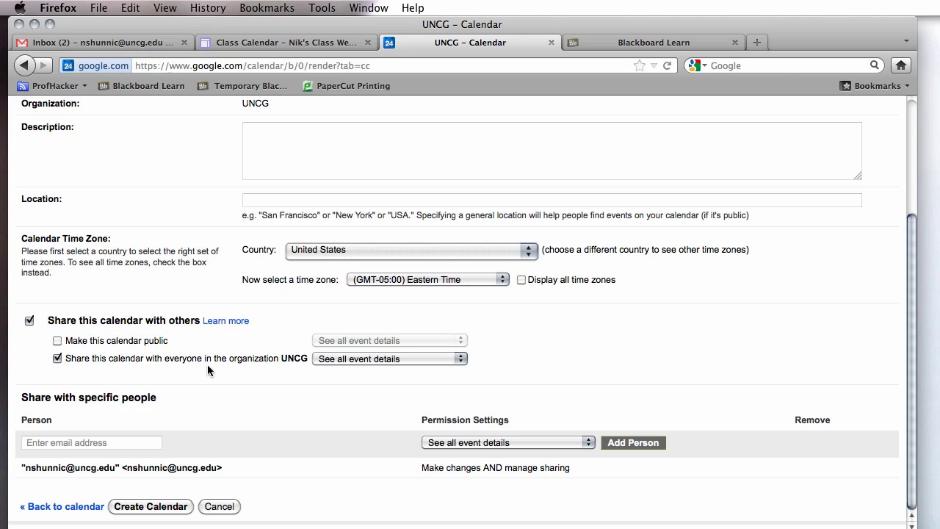
left_click(337, 361)
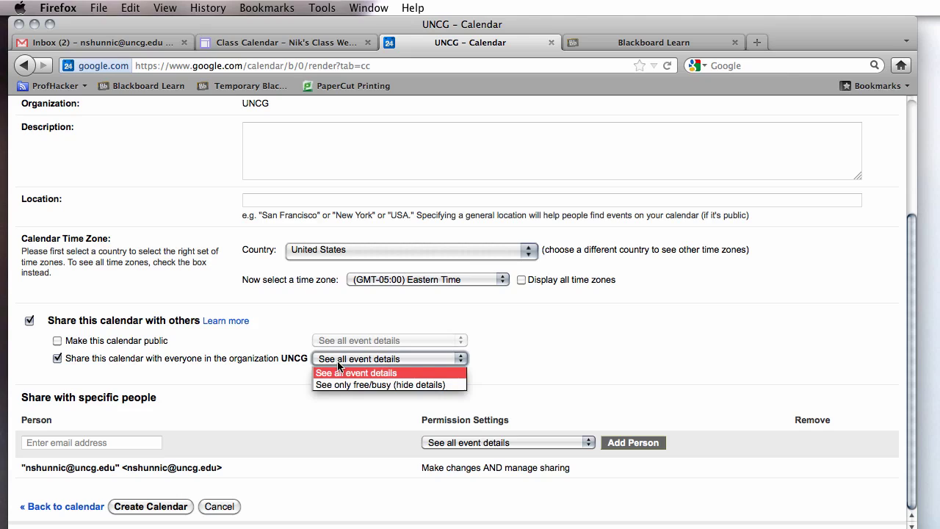
left_click(557, 363)
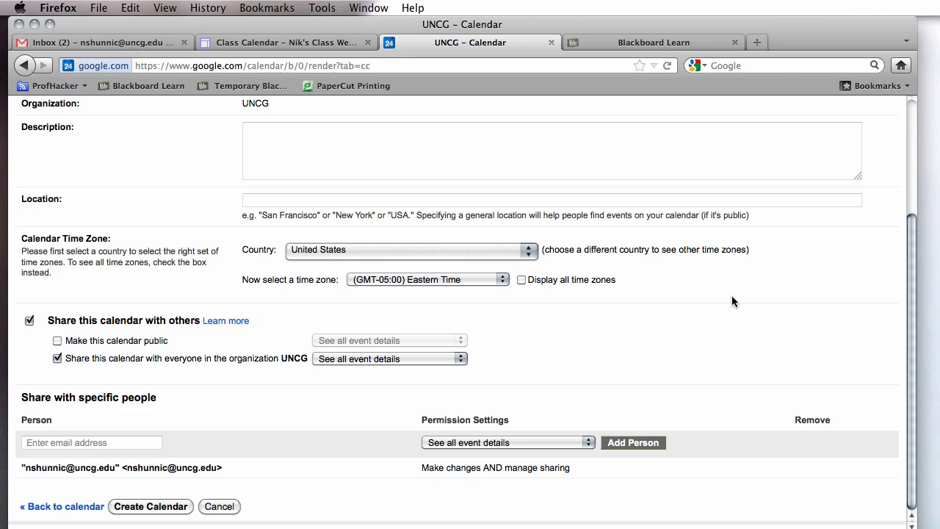
left_click(144, 507)
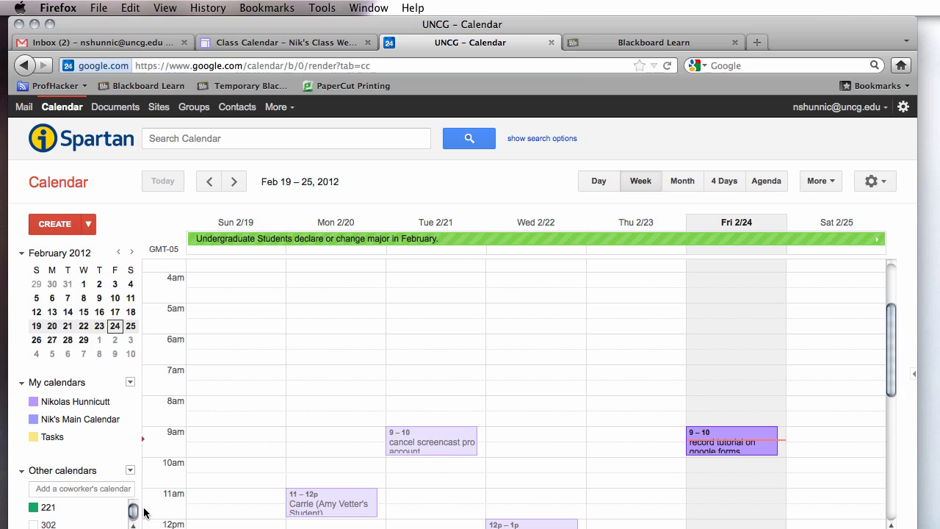
Hide the personal, main, Tasks and kindergarten calendars from the grid.
left_click(64, 401)
left_click(67, 436)
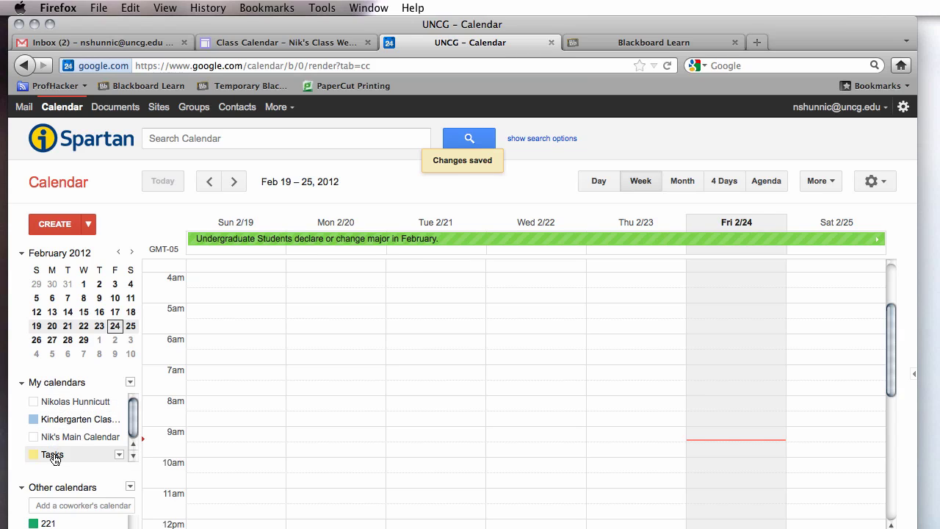
left_click(54, 455)
left_click(75, 420)
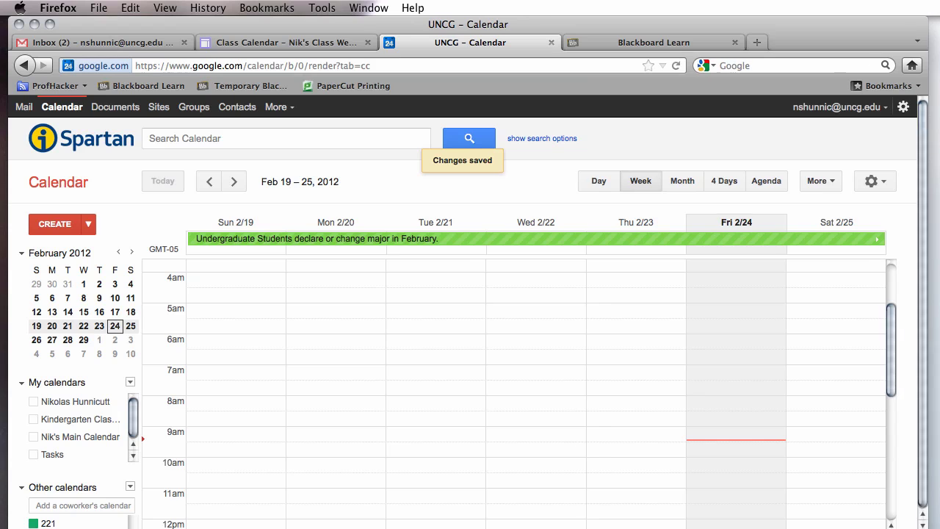
left_click_drag(917, 354, 925, 287)
Switch to Month view of February 2012 showing only the Kindergarten Class Calendar.
left_click(717, 180)
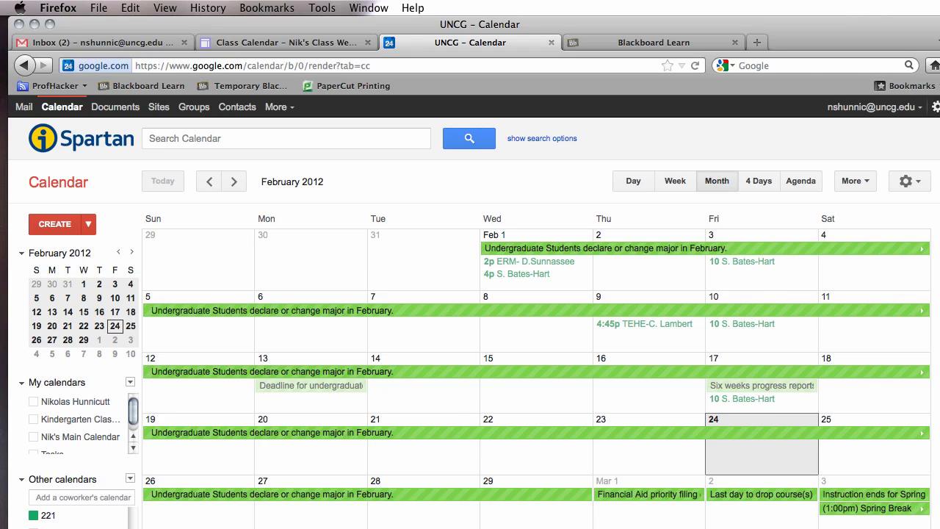
scroll(133, 425, "down", 1)
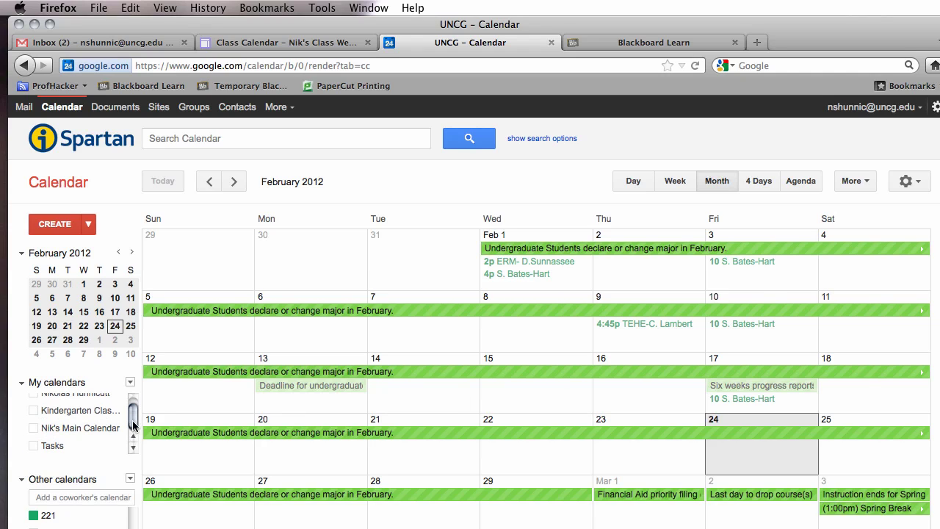
scroll(133, 425, "up", 1)
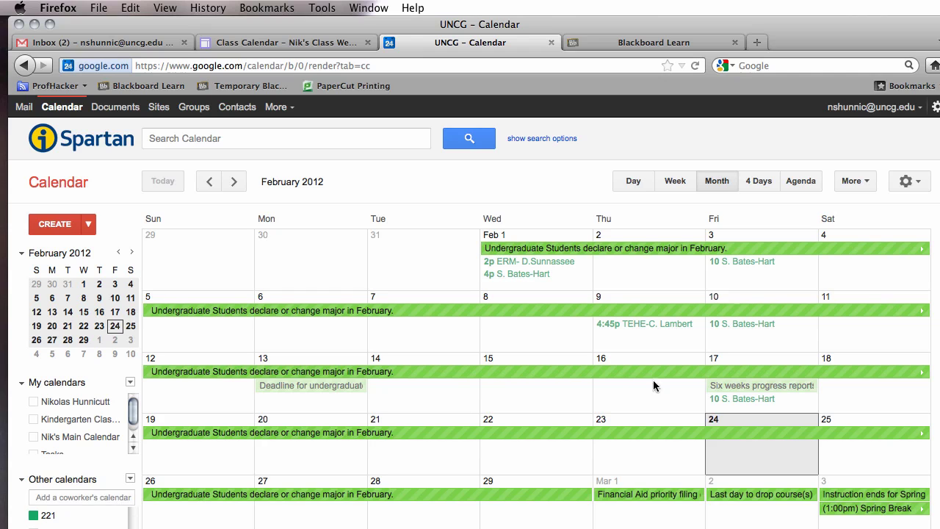
left_click(927, 371)
left_click_drag(927, 371, 939, 528)
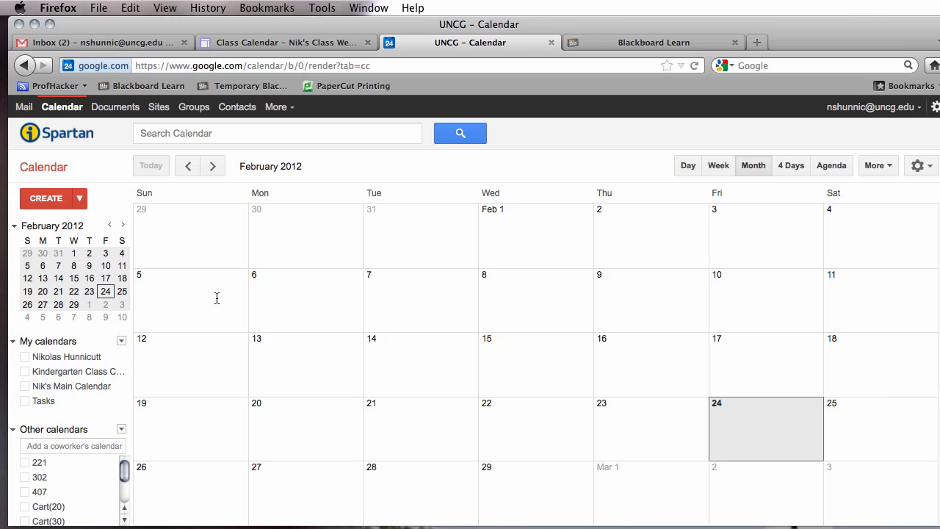
left_click(53, 372)
Add events: Chapter 1 homework (Feb 24), Field Trip to the NC Zoo (Feb 29), Snack Time with Natural Science Center (Mar 6).
left_click(738, 418)
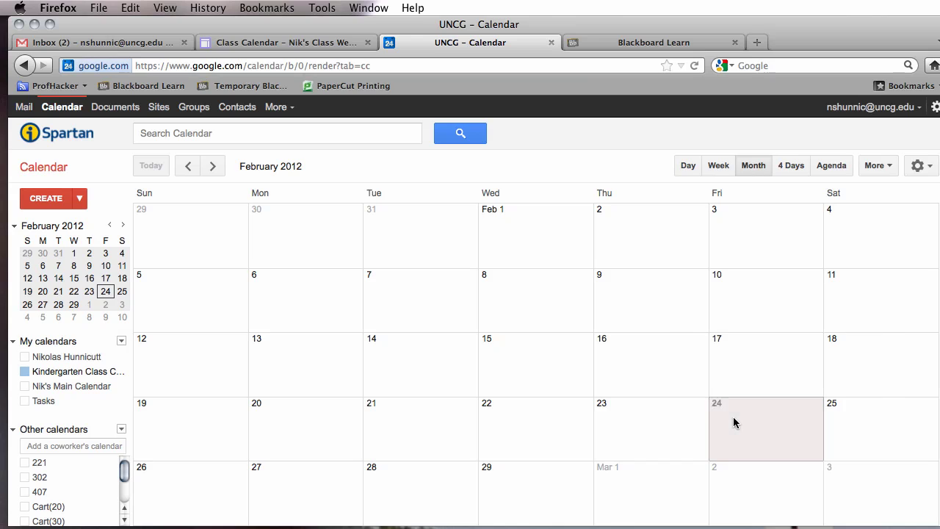
type("Re")
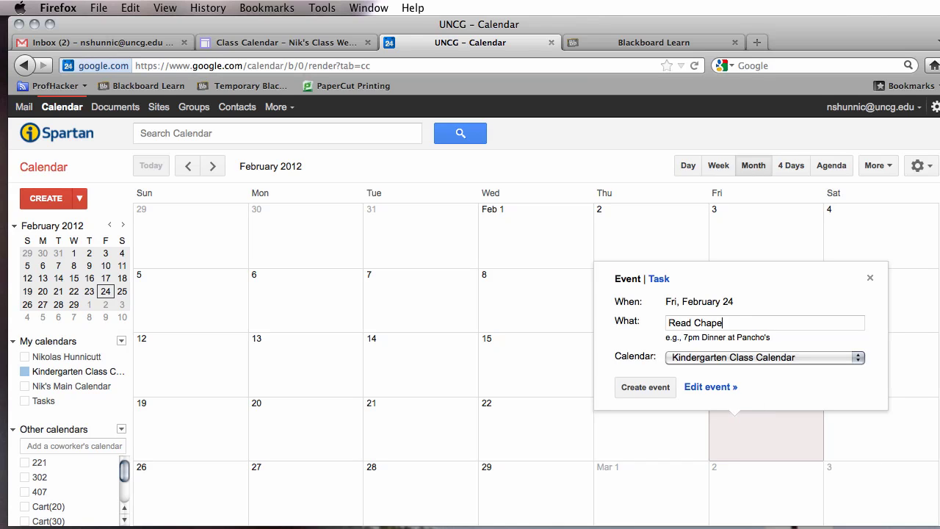
type("ad Chapter 1 for Homework")
key("Return")
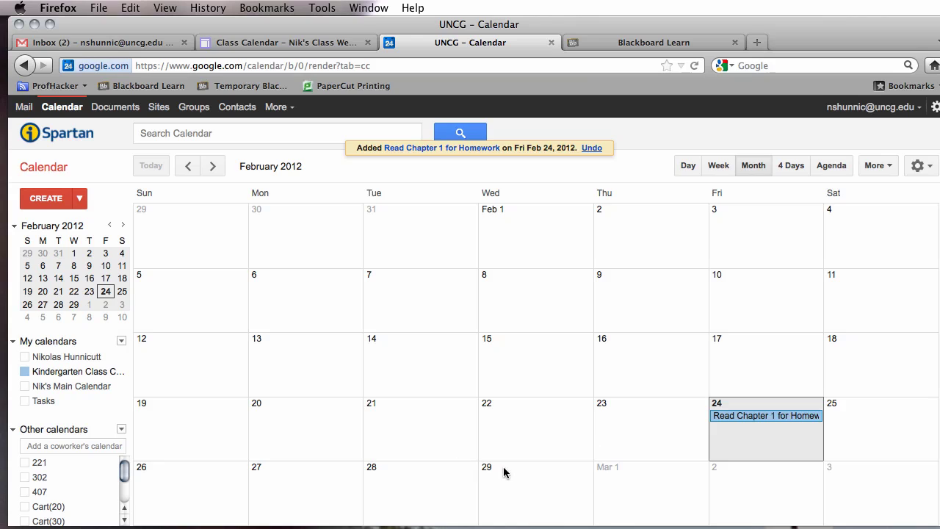
left_click(504, 473)
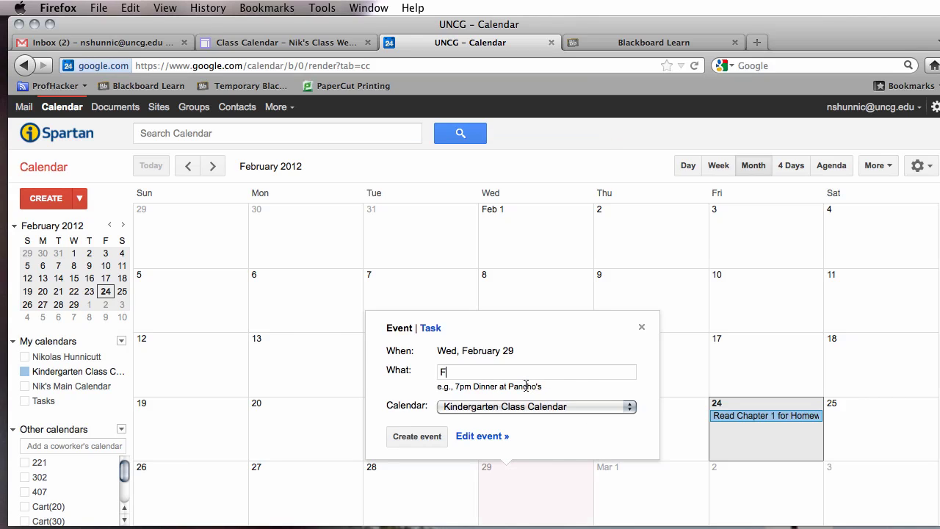
type("Field Trip to the NC Zo")
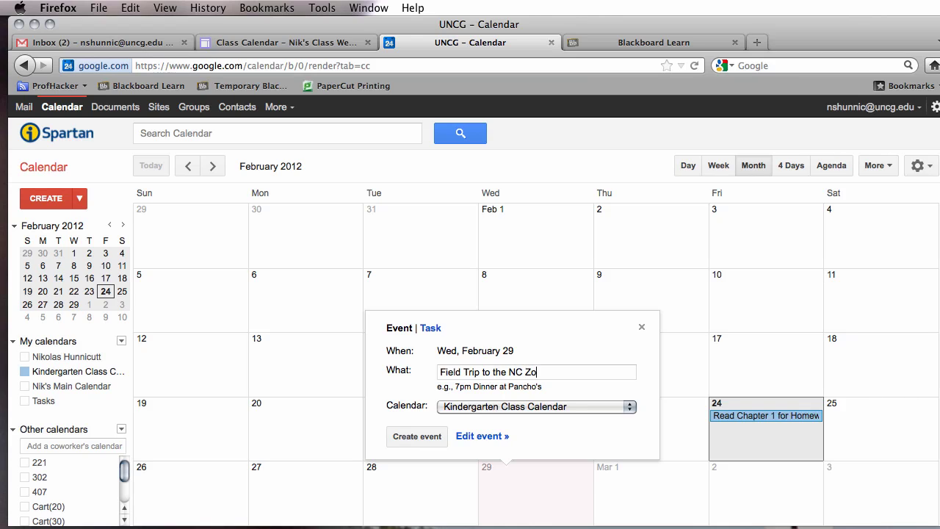
type("o")
key("Return")
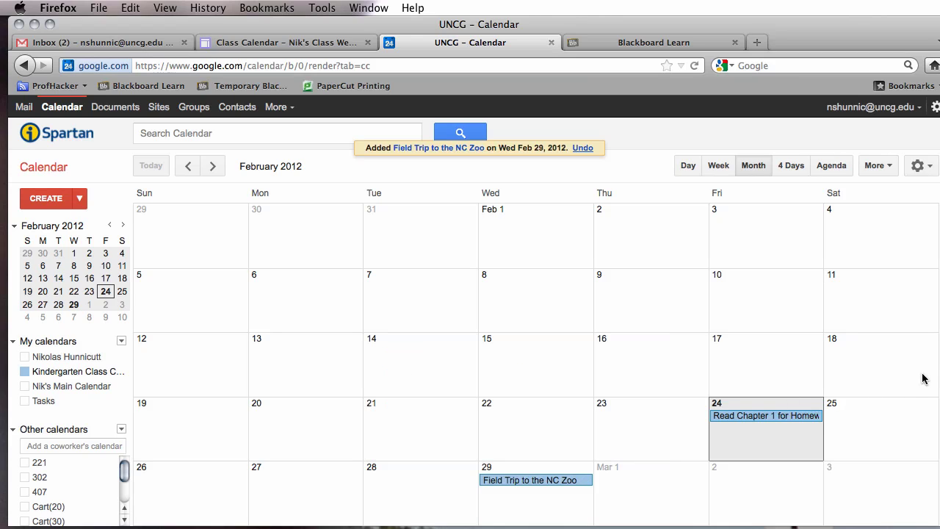
left_click(213, 166)
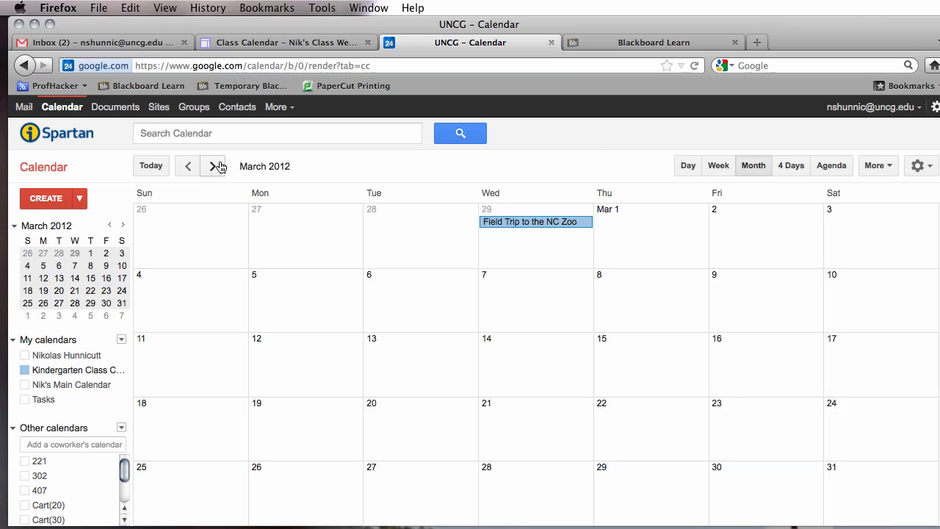
left_click(380, 276)
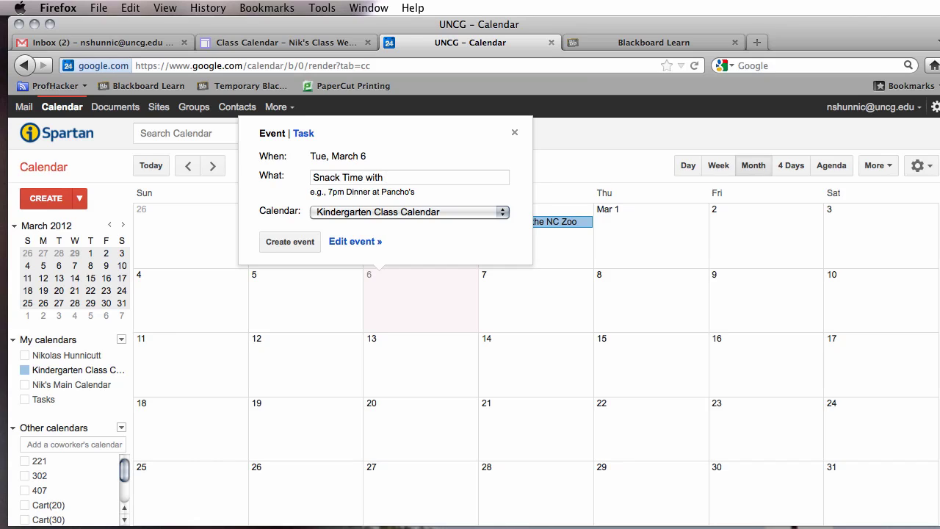
type("Snack Time with Natural Science Center")
key("Return")
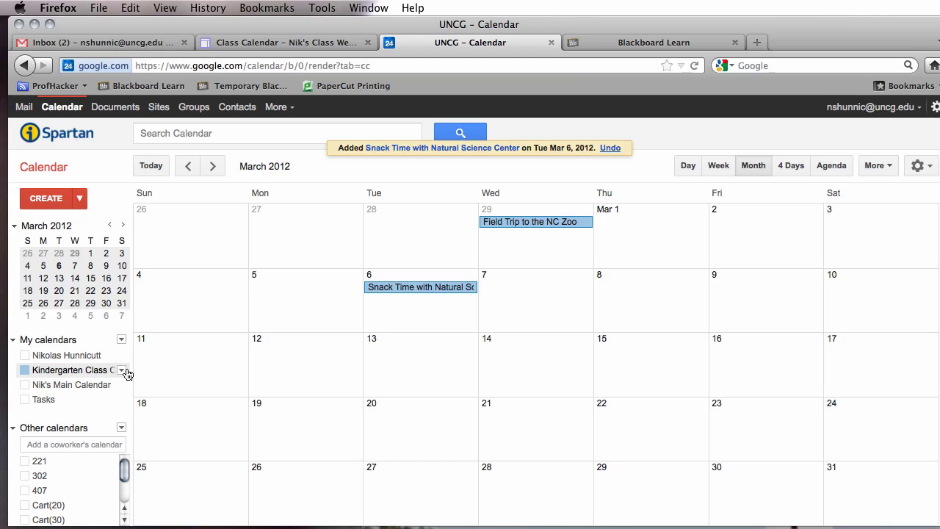
Copy the kindergarten calendar's embed code from Calendar Details and return to the Sites tab.
left_click(121, 370)
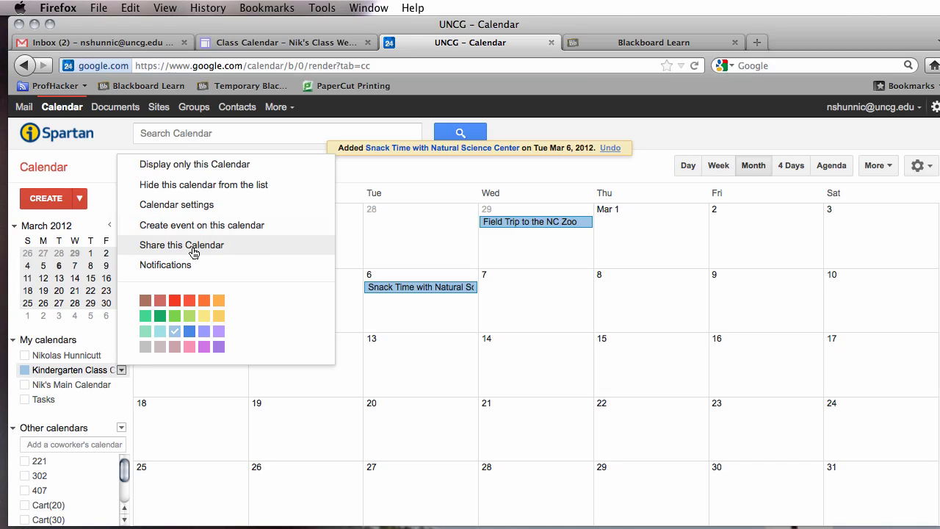
left_click(193, 253)
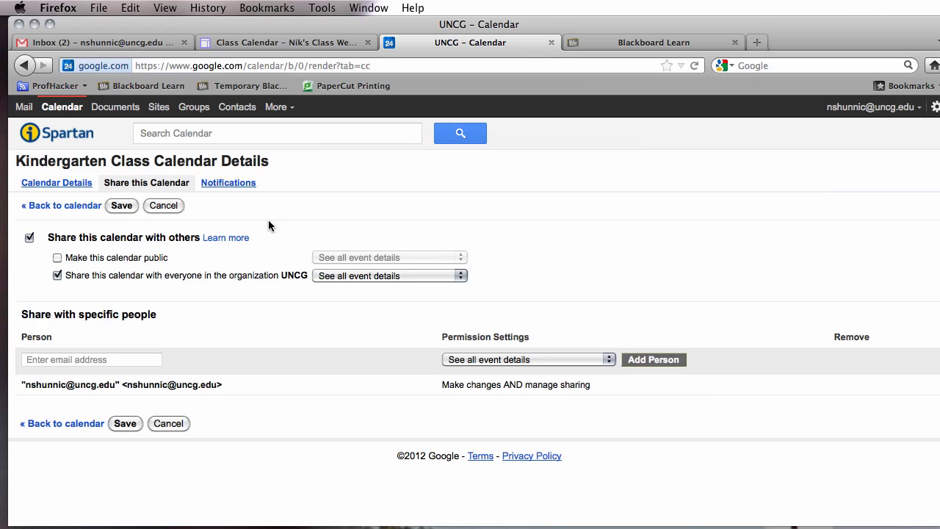
left_click(66, 184)
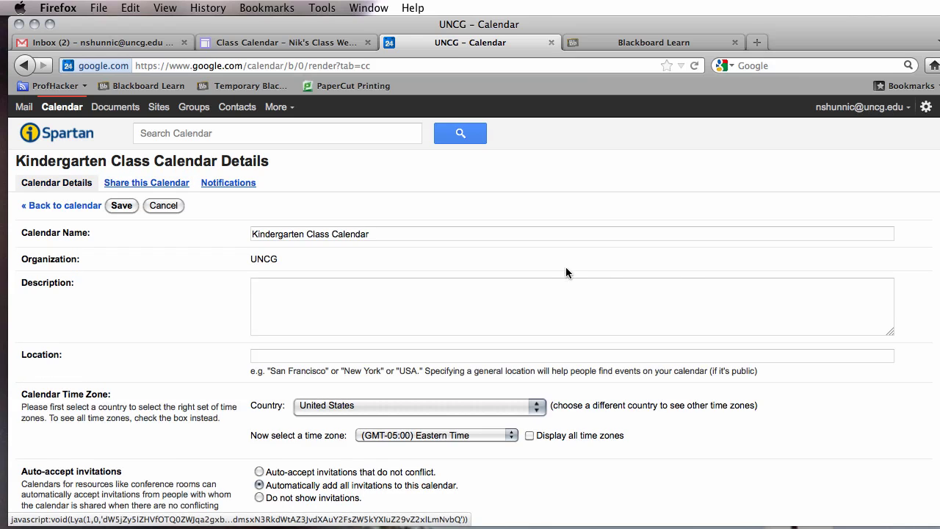
scroll(931, 250, "down", 8)
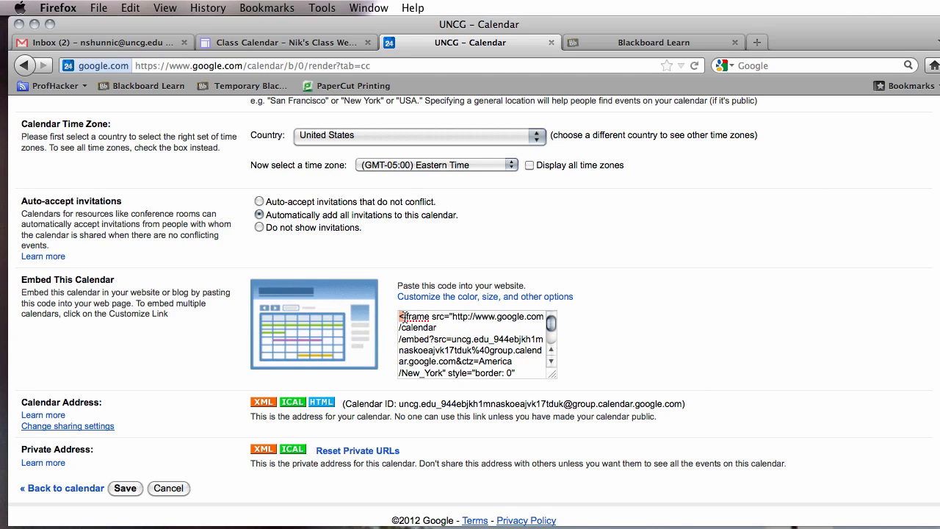
left_click_drag(400, 317, 489, 383)
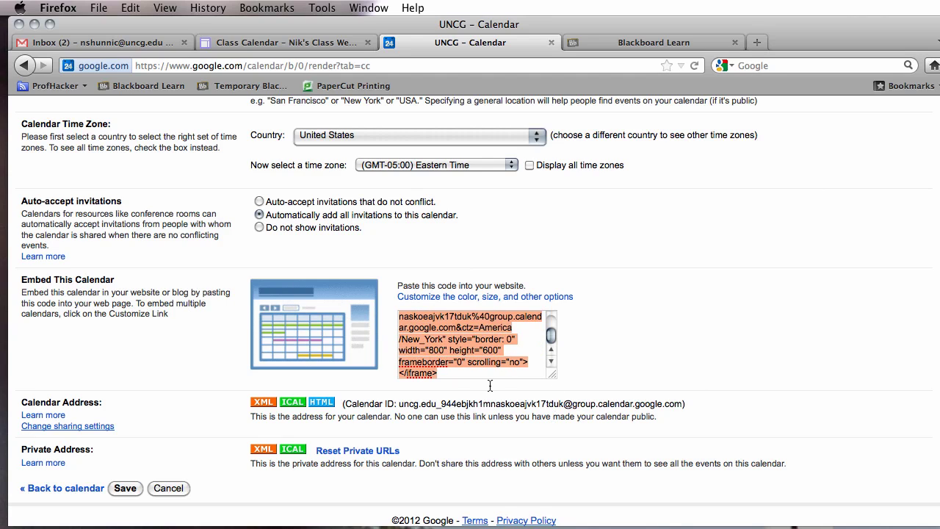
right_click(468, 356)
left_click(523, 416)
left_click(299, 44)
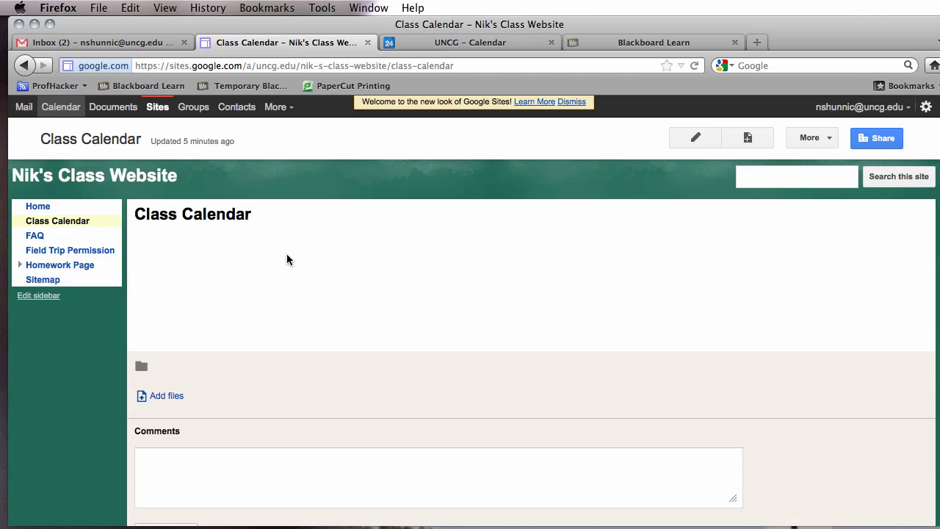
Paste the kindergarten calendar's embed code into the Class Calendar page's HTML and save the page.
left_click(808, 140)
left_click(406, 247)
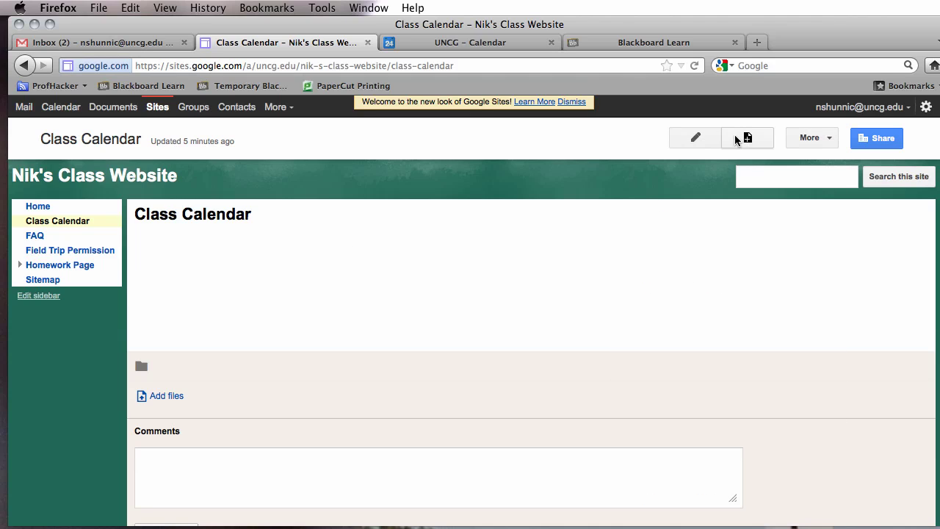
left_click(697, 139)
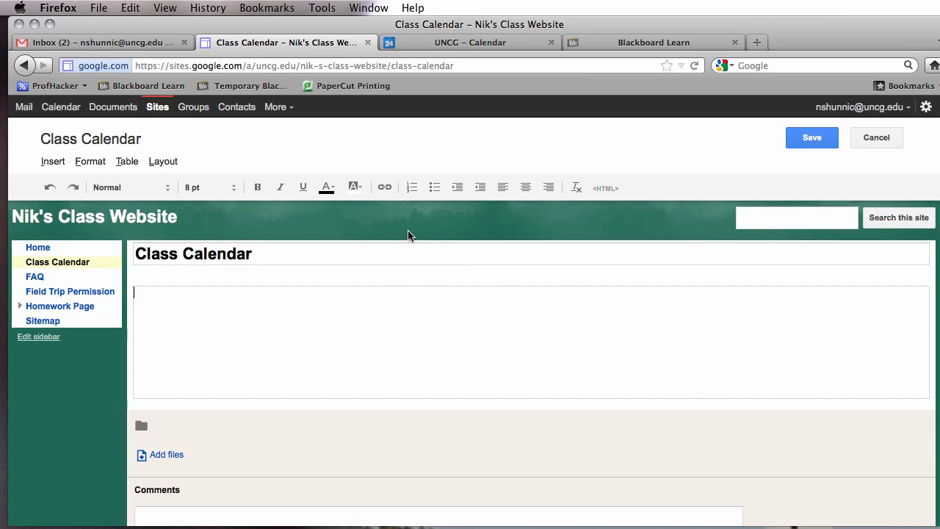
left_click(611, 195)
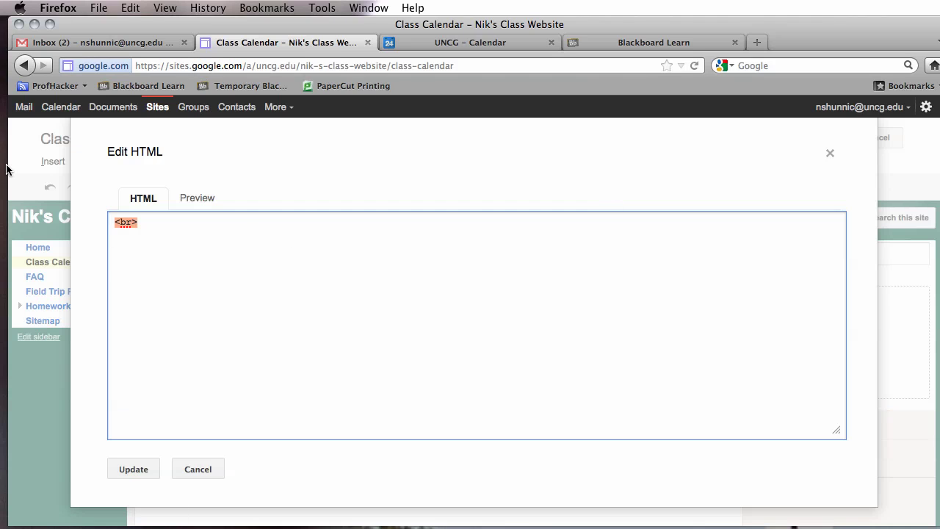
key("super+v")
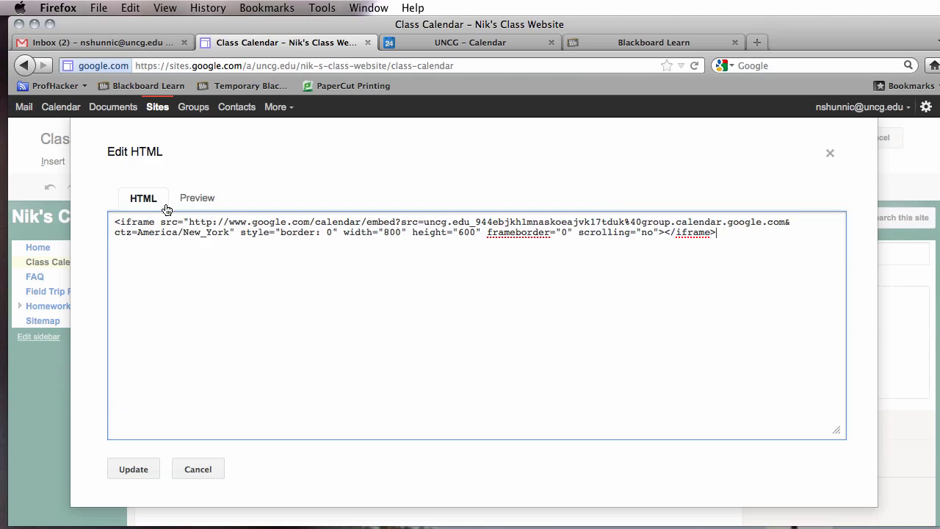
left_click(121, 470)
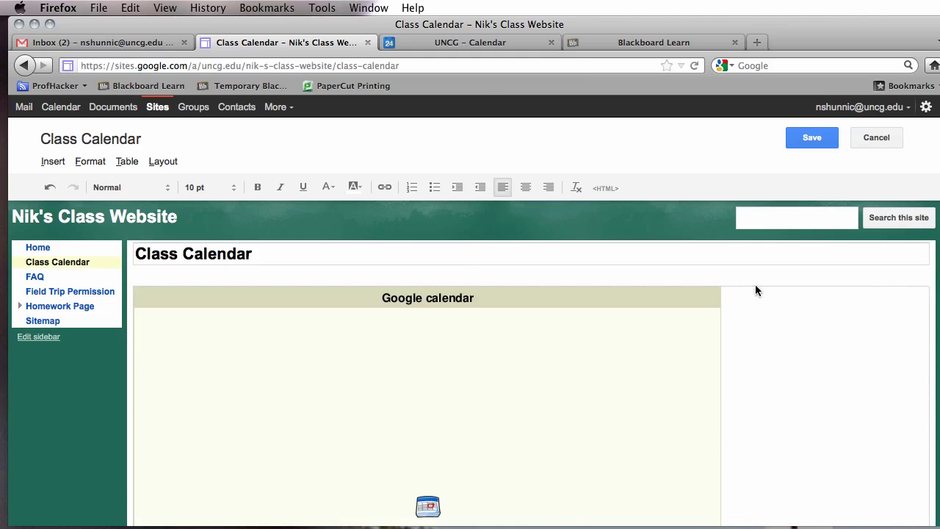
scroll(930, 330, "down", 10)
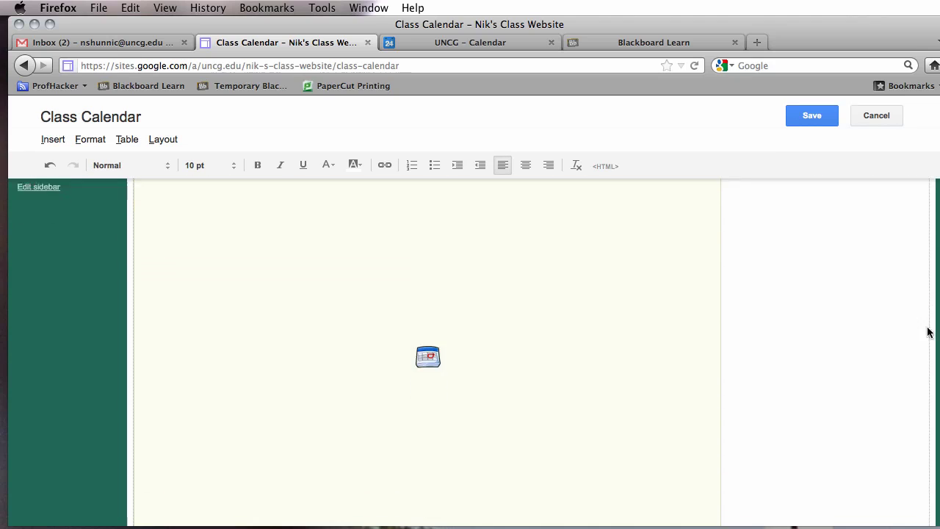
scroll(851, 466, "up", 10)
scroll(937, 257, "up", 1)
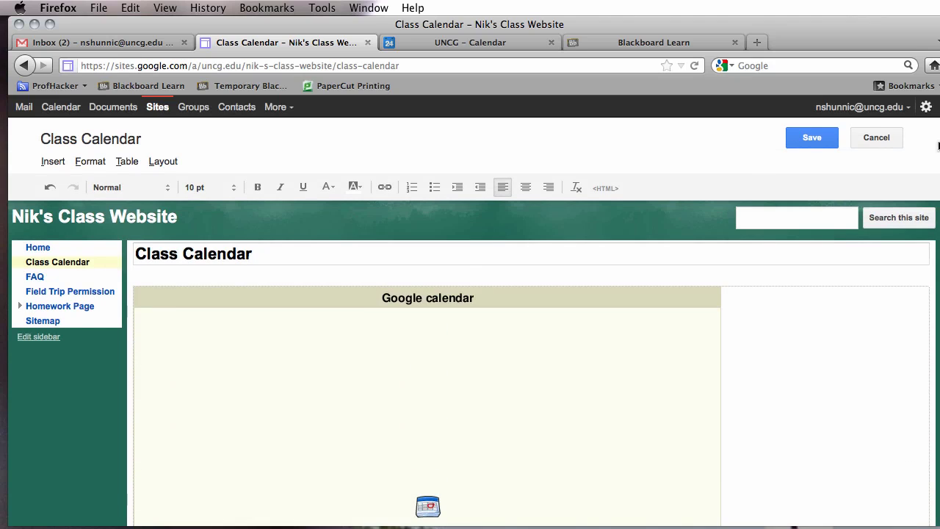
left_click(804, 139)
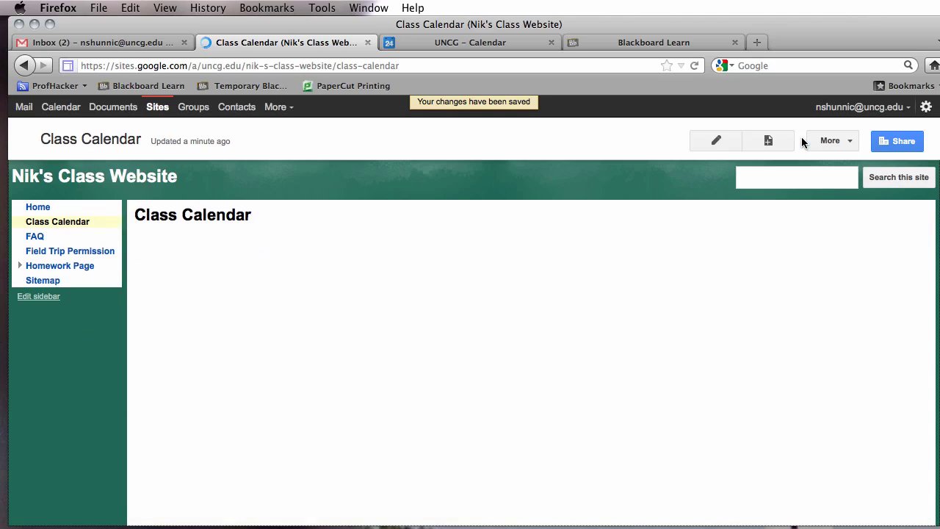
scroll(937, 303, "down", 5)
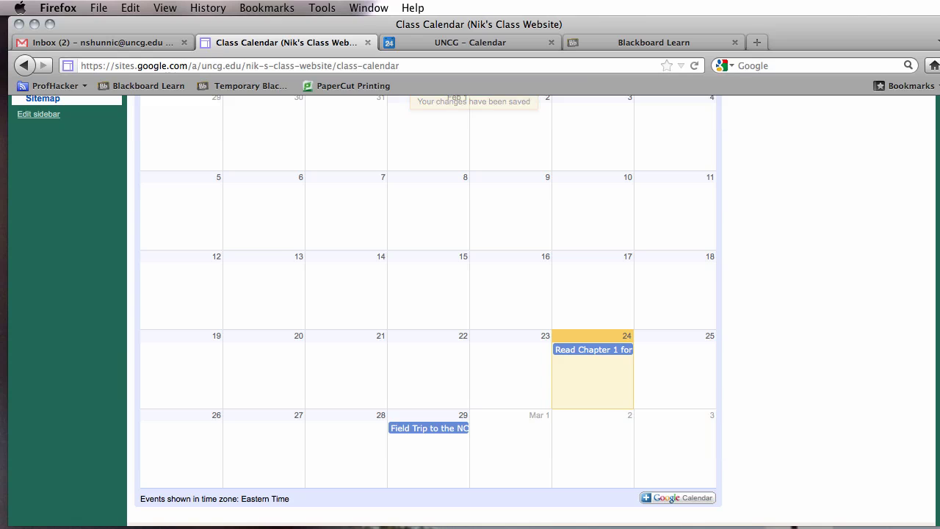
scroll(424, 204, "up", 3)
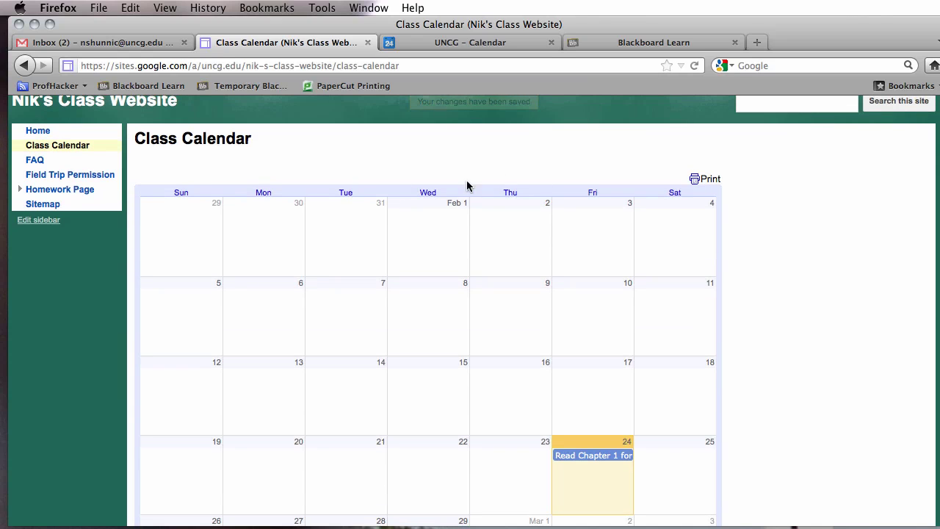
scroll(928, 346, "up", 2)
scroll(928, 345, "down", 6)
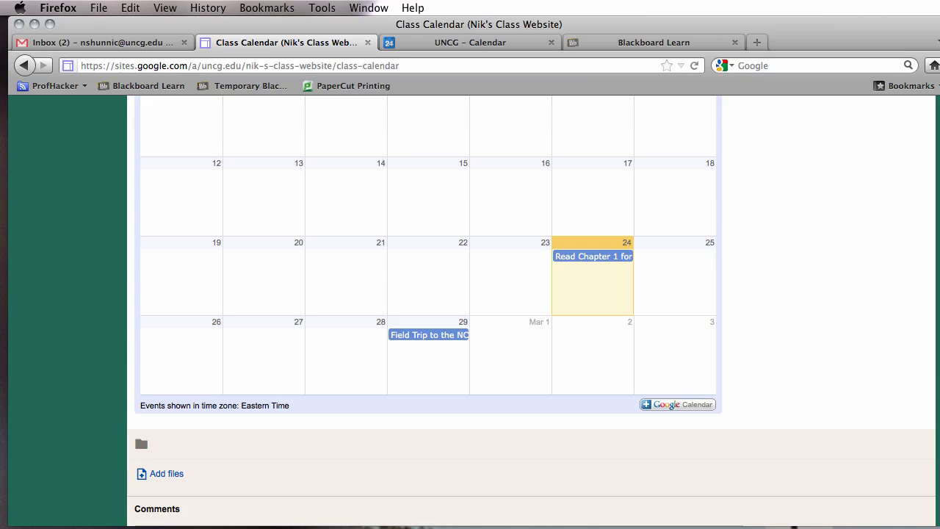
scroll(470, 308, "up", 5)
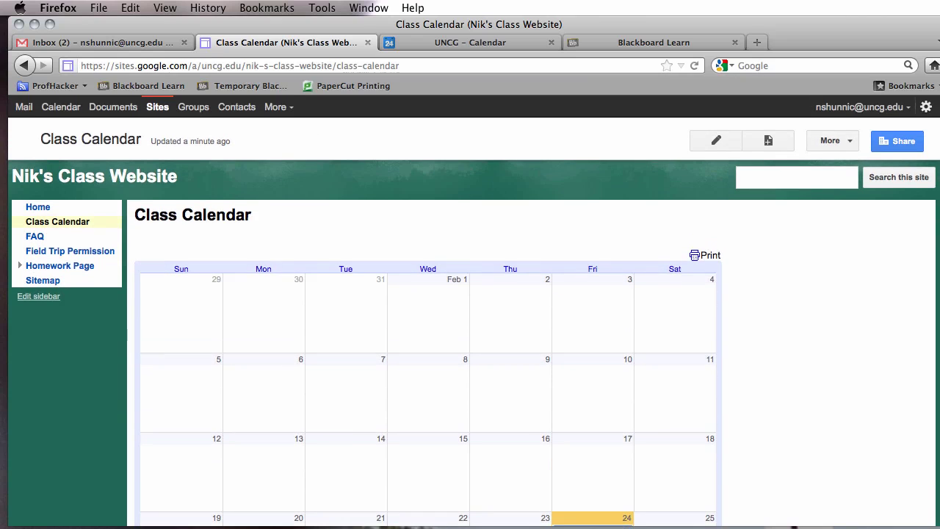
scroll(470, 308, "down", 2)
scroll(468, 350, "down", 1)
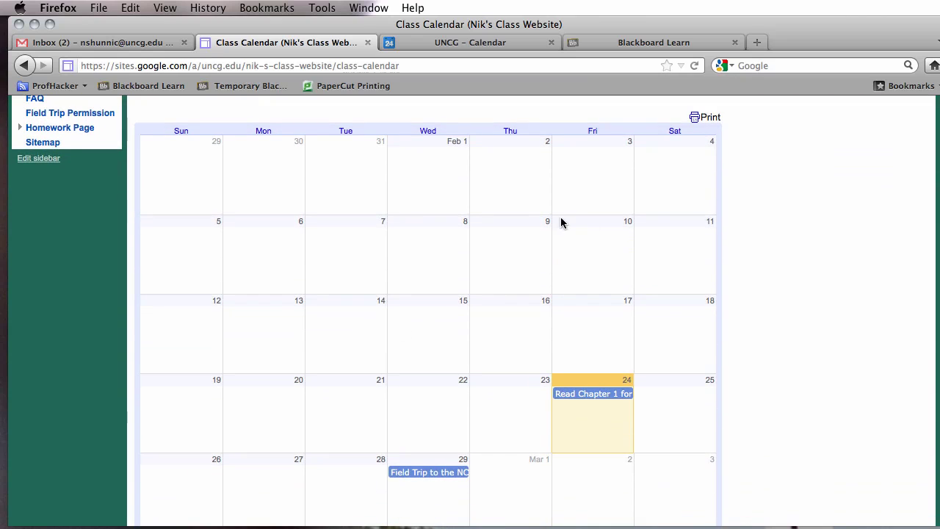
left_click(497, 44)
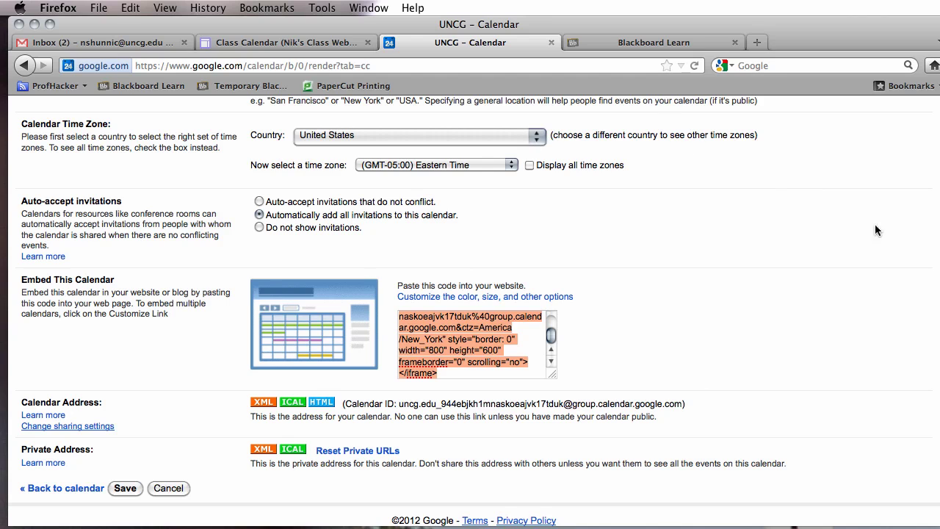
scroll(525, 137, "up", 8)
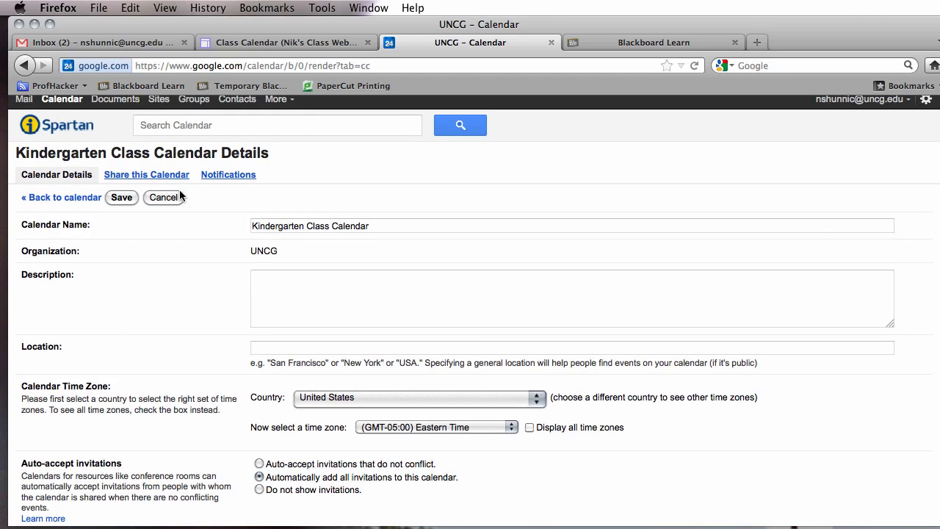
left_click(83, 198)
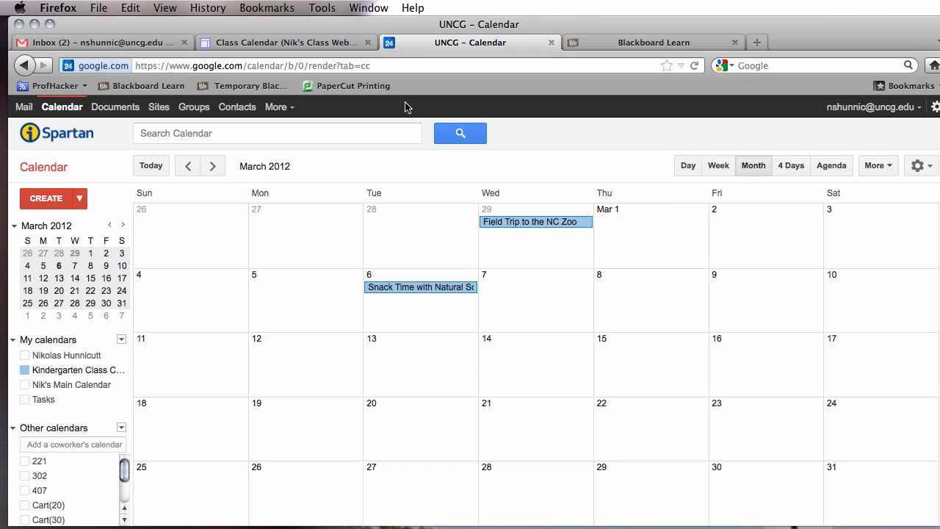
left_click(238, 47)
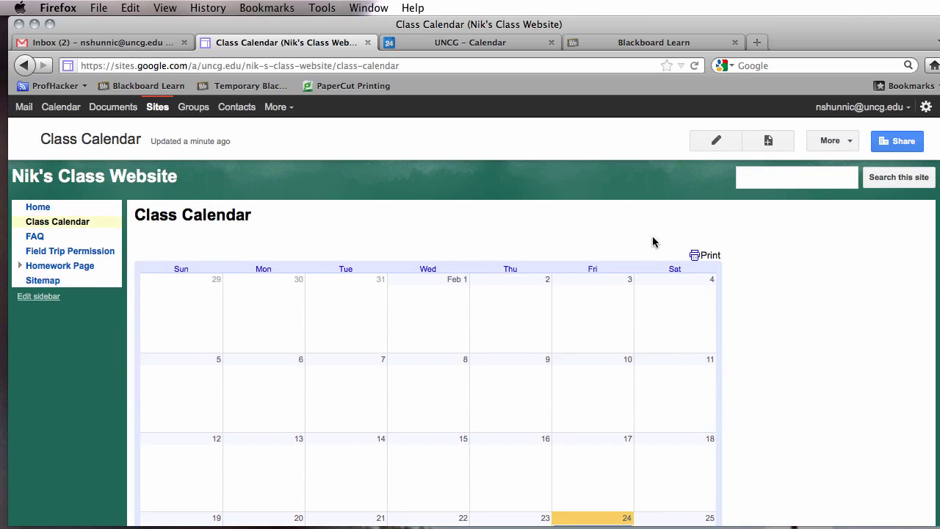
Go to the Field Trip Permission page, then open the Google Docs document list.
left_click(84, 252)
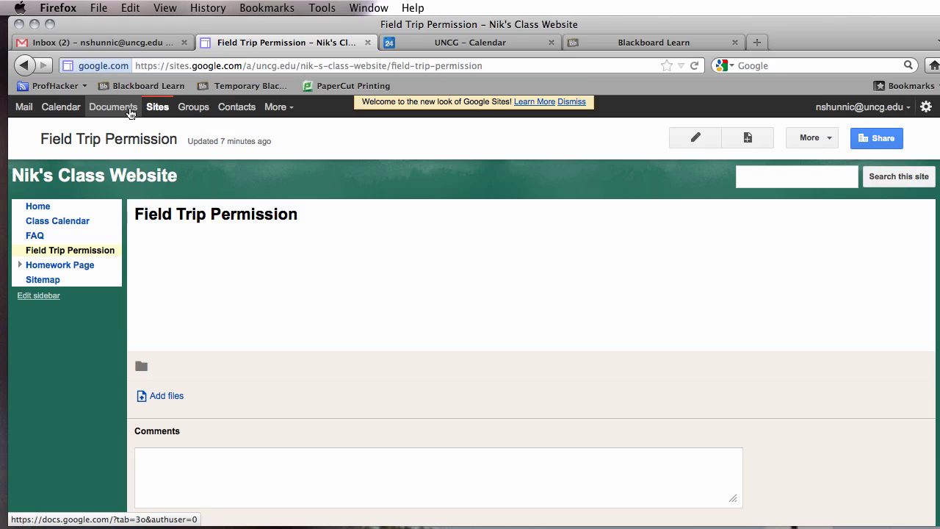
left_click(130, 111)
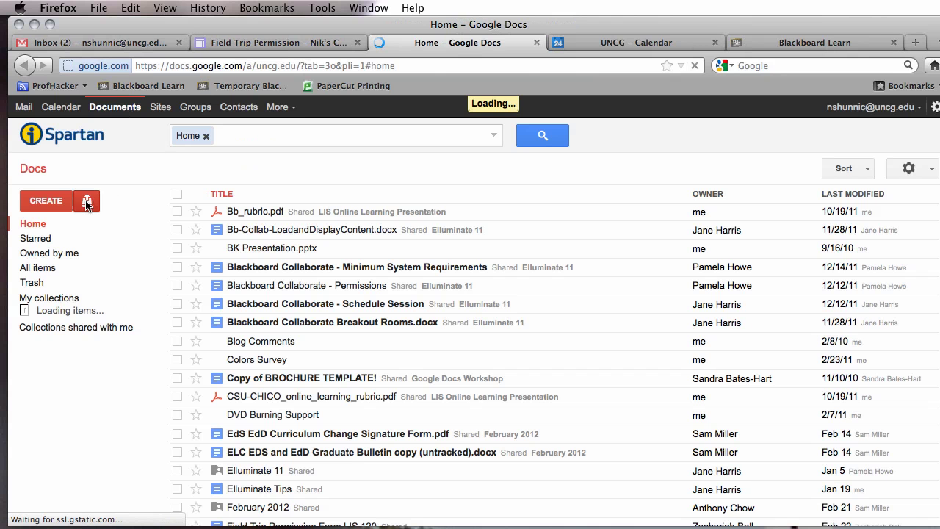
Create a new blank form and title it 'Snack Sign Up'.
left_click(61, 205)
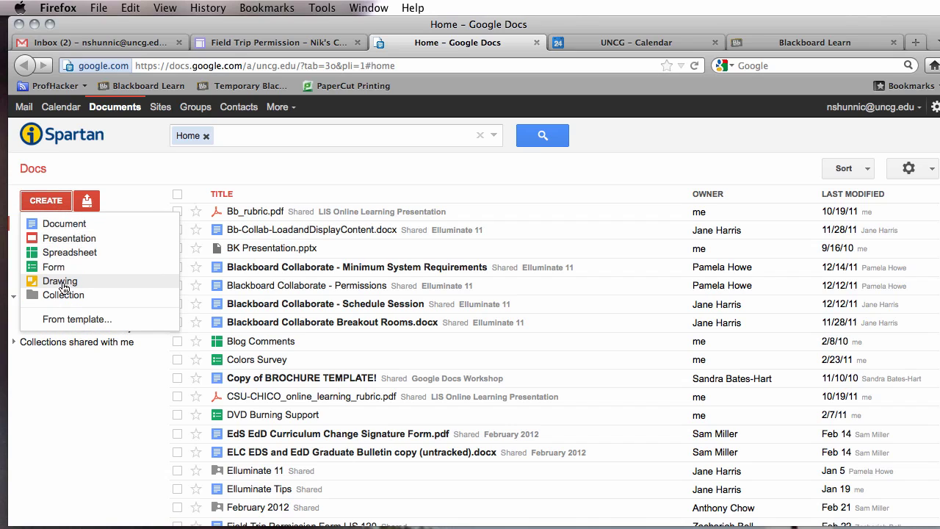
left_click(54, 268)
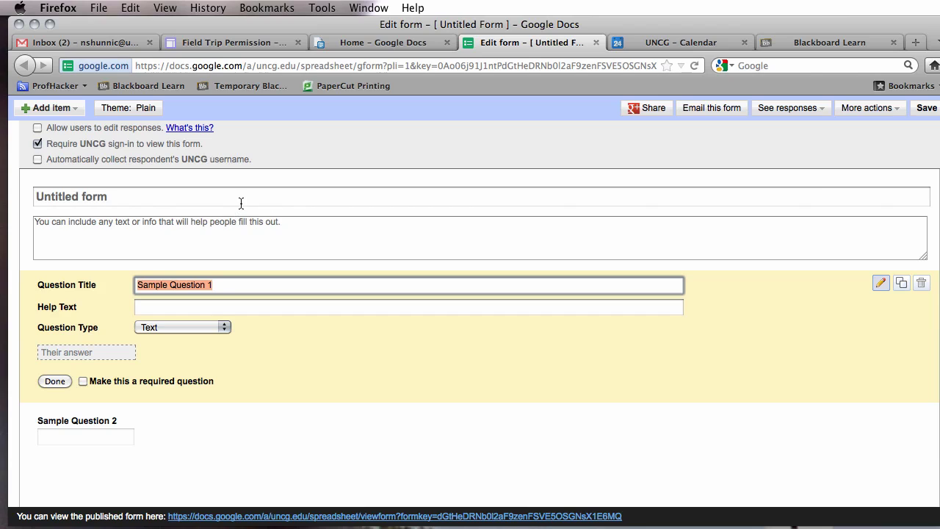
triple_click(240, 203)
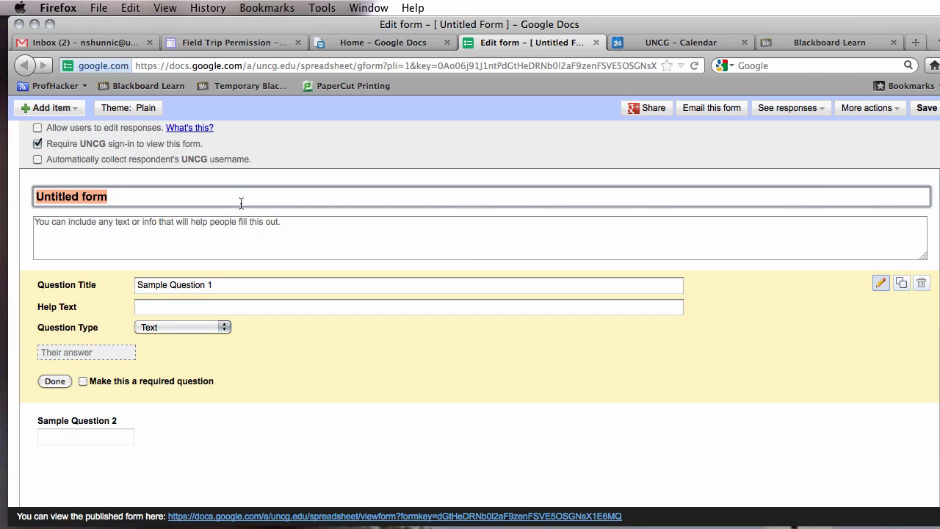
type("Snack ")
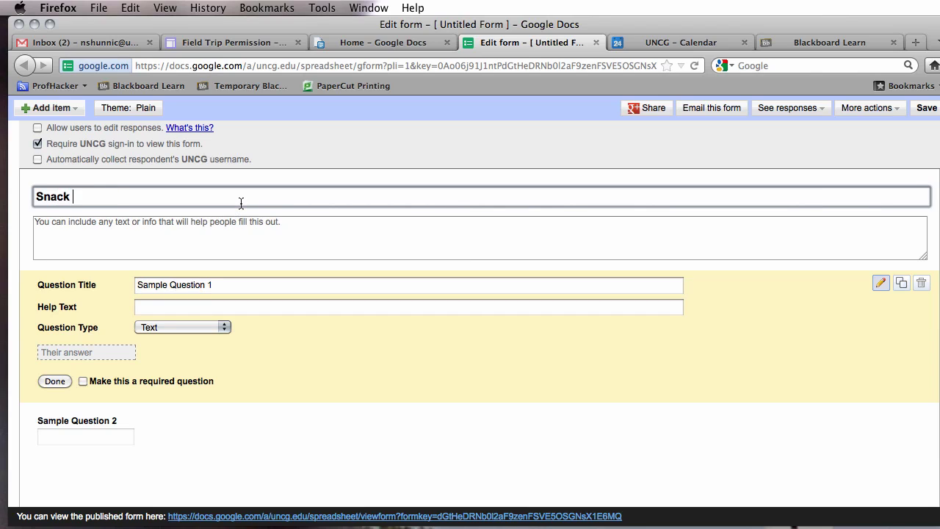
type("Sign Up")
Add a description asking parents to sign up for a day to bring snacks for the whole class.
left_click(198, 228)
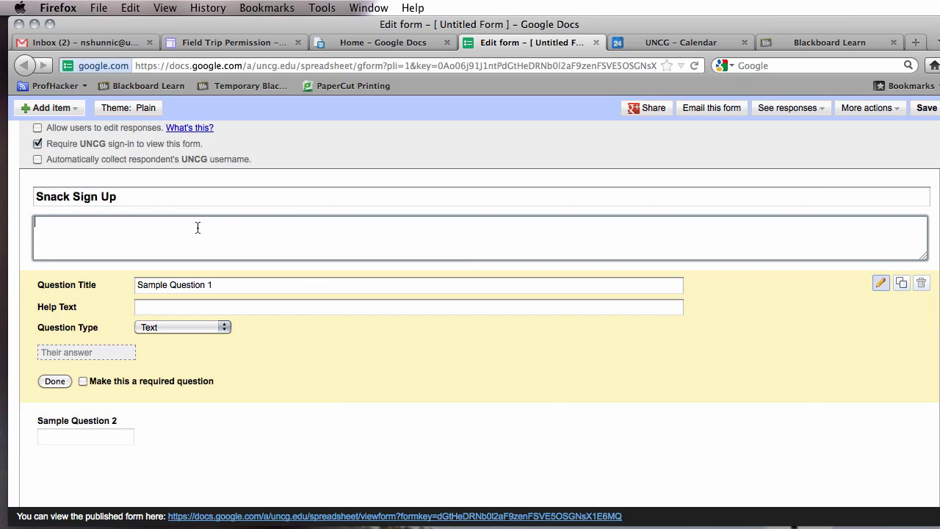
type("Please sie")
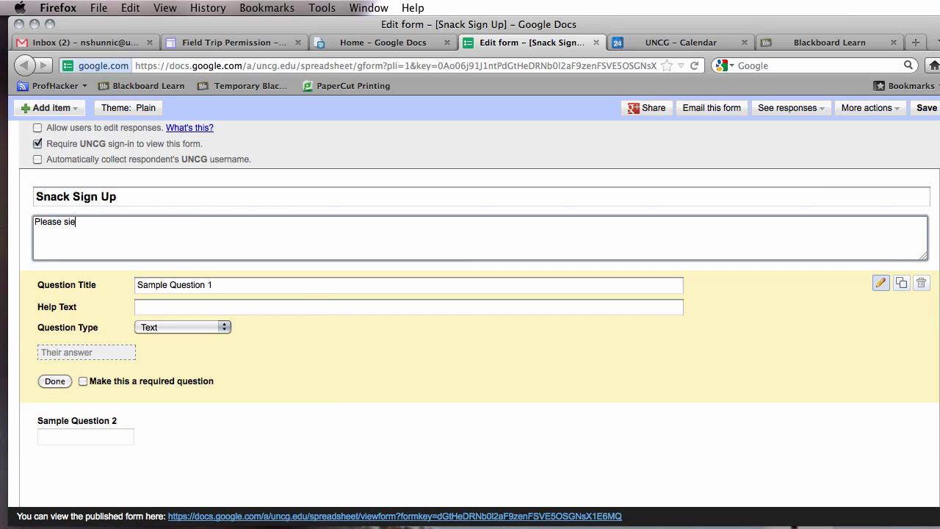
key("BackSpace")
key("BackSpace")
key("BackSpace")
key("BackSpace")
key("BackSpace")
key("BackSpace")
key("BackSpace")
key("BackSpace")
key("BackSpace")
key("BackSpace")
type("arents please up for a da")
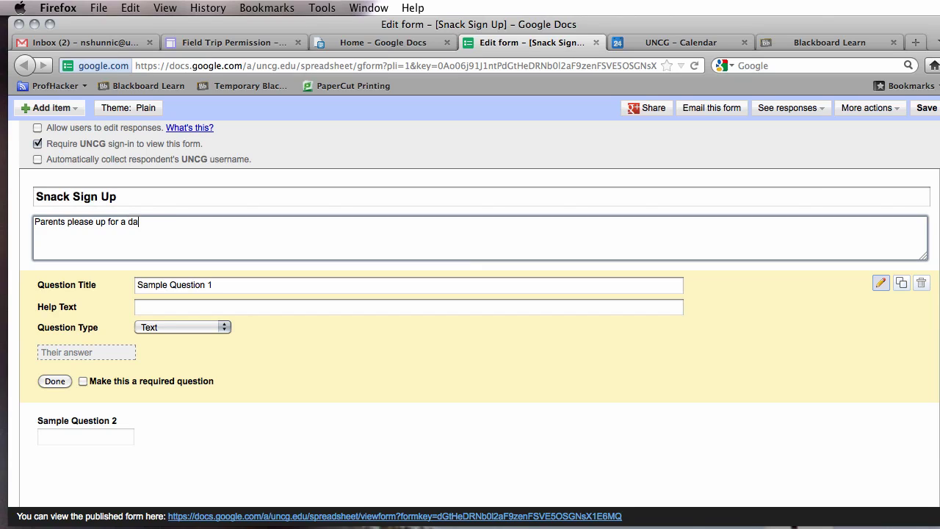
type("y when you can bring gs")
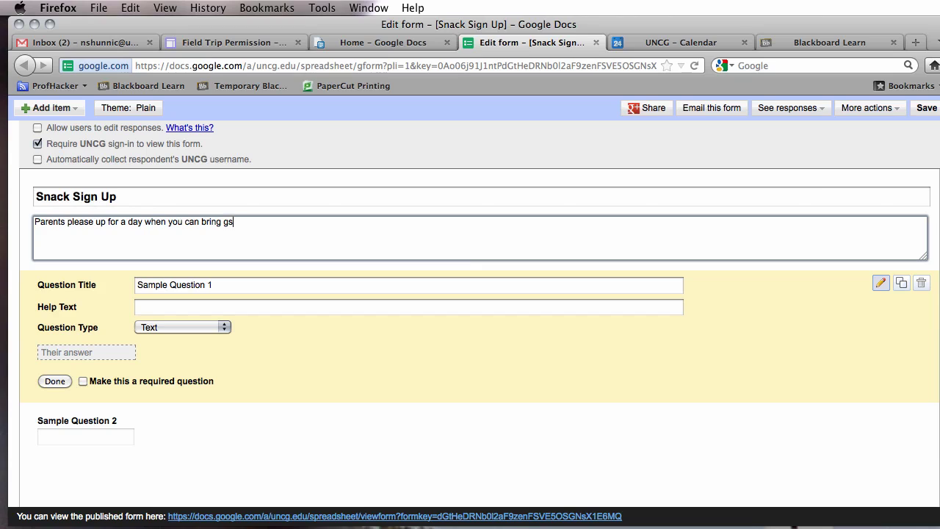
key("BackSpace")
key("BackSpace")
type("snacks for the whole class.")
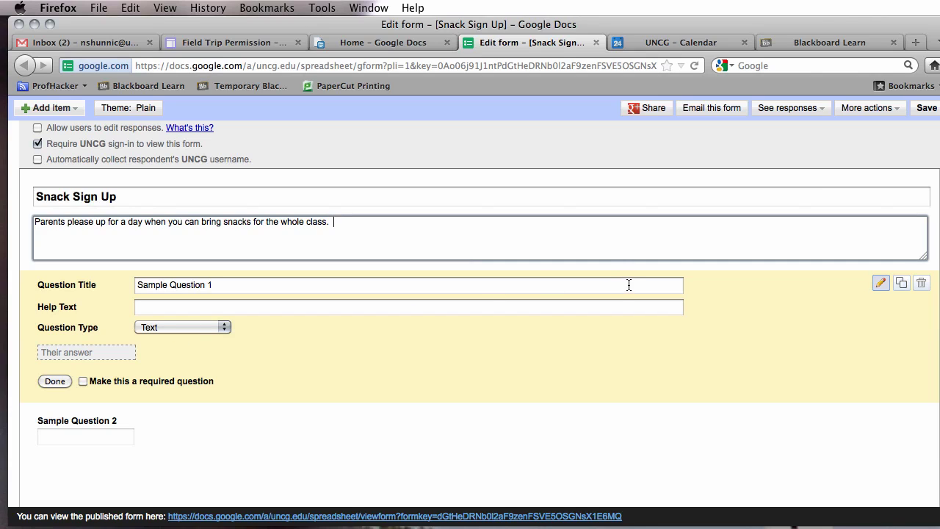
Make Sample Question 1 a checkboxes question titled 'March Dates'.
left_click(883, 285)
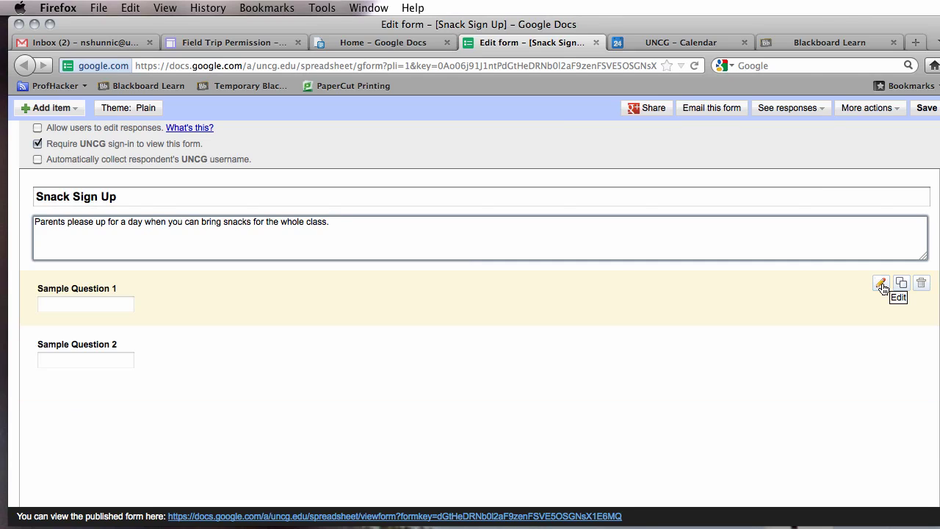
left_click(884, 285)
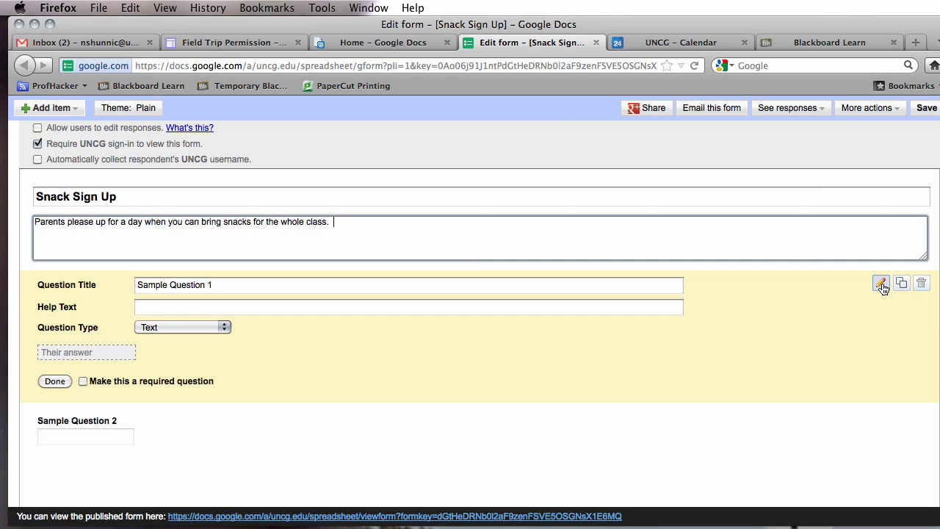
left_click(189, 326)
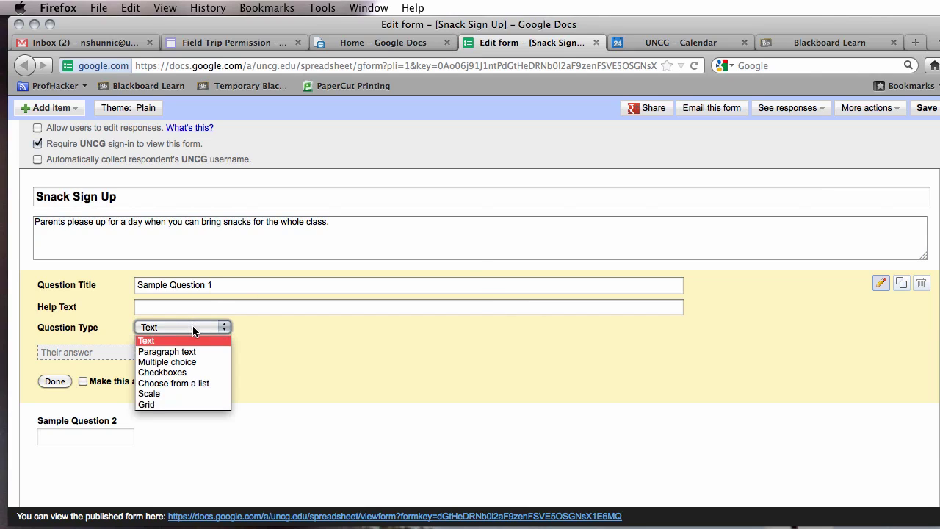
left_click(183, 372)
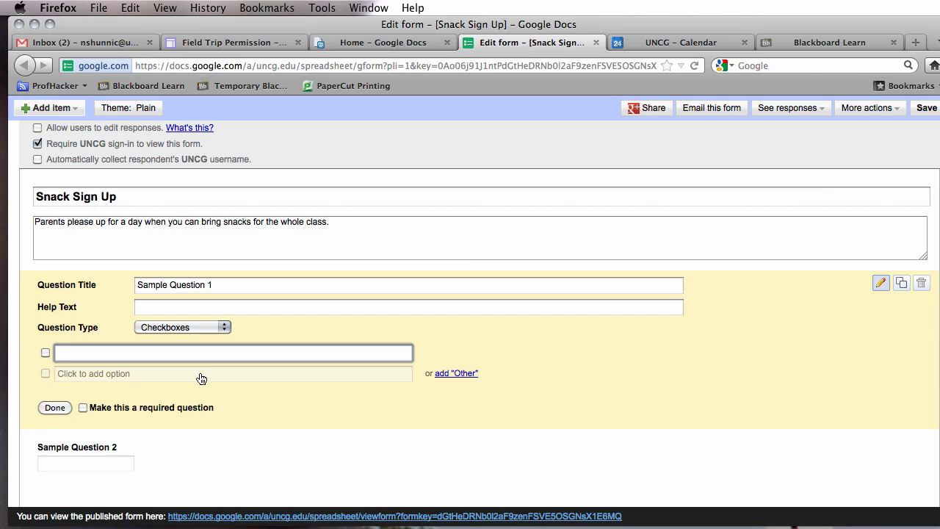
triple_click(187, 289)
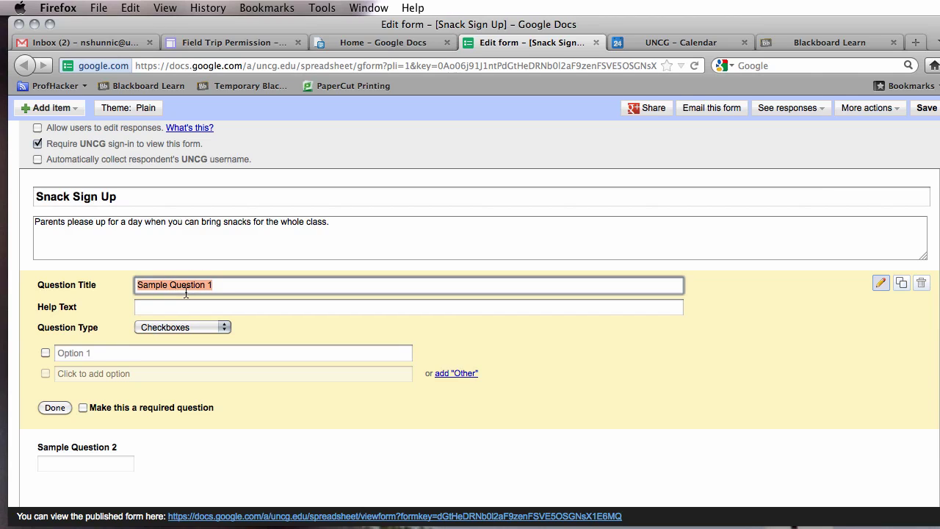
type("Febr")
key("BackSpace")
key("BackSpace")
key("BackSpace")
type("March Dates")
Add the March Dates options 1st Monday, 2nd Monday, 3rd Monday, 4th Monday and 5th Monday.
key("Tab")
key("Tab")
key("Tab")
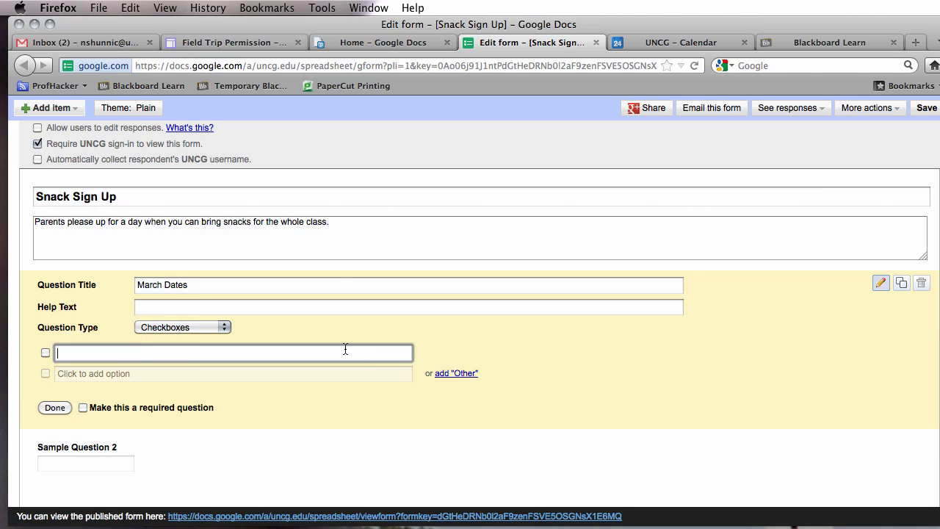
type("1st Monday")
key("Return")
type("21n")
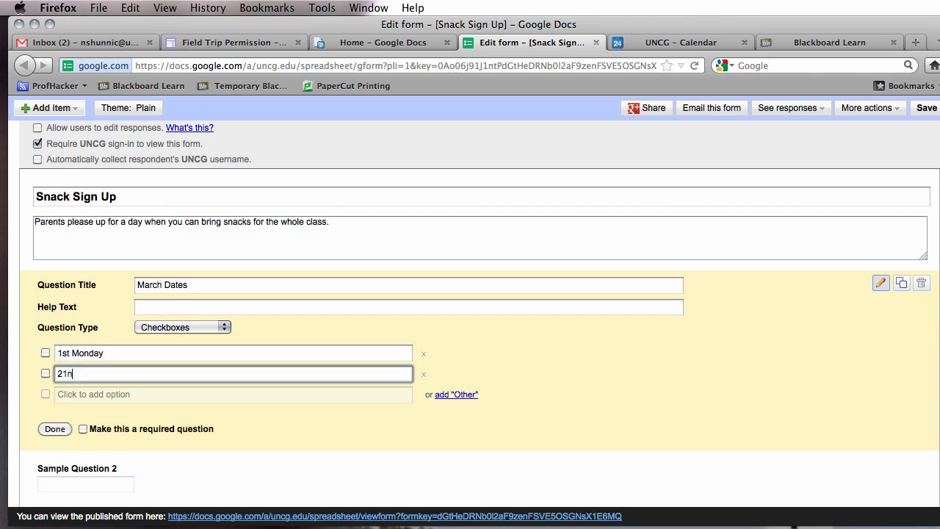
type("nd Monday")
key("Return")
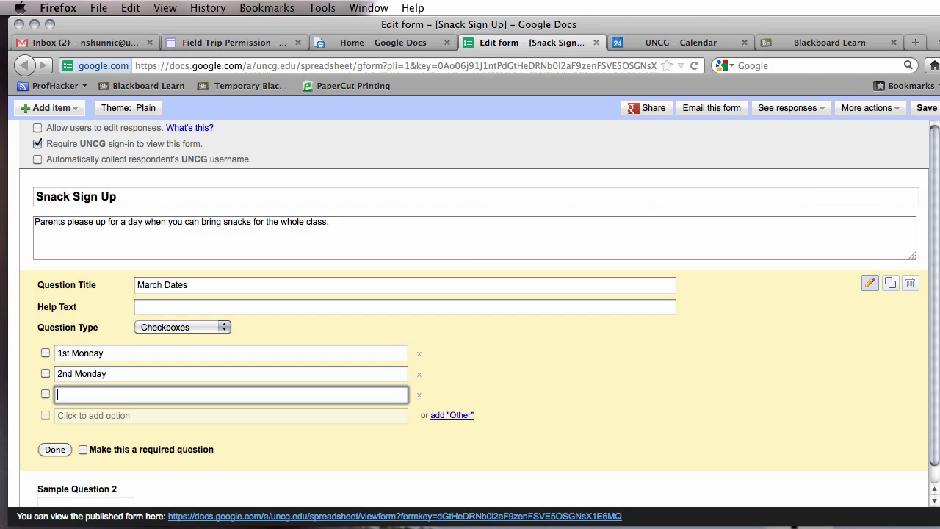
type("3d")
key("BackSpace")
type("rd Monday")
key("Return")
type("4th")
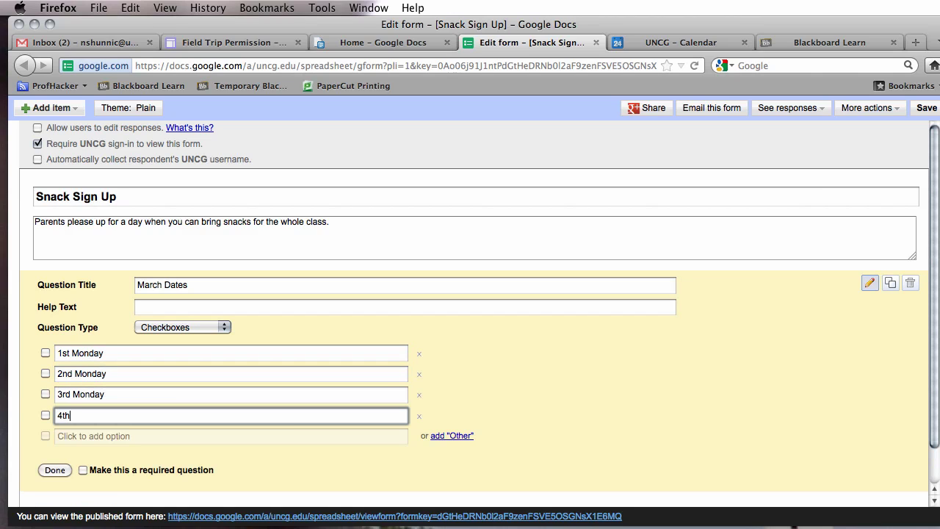
type(" Monday")
key("Return")
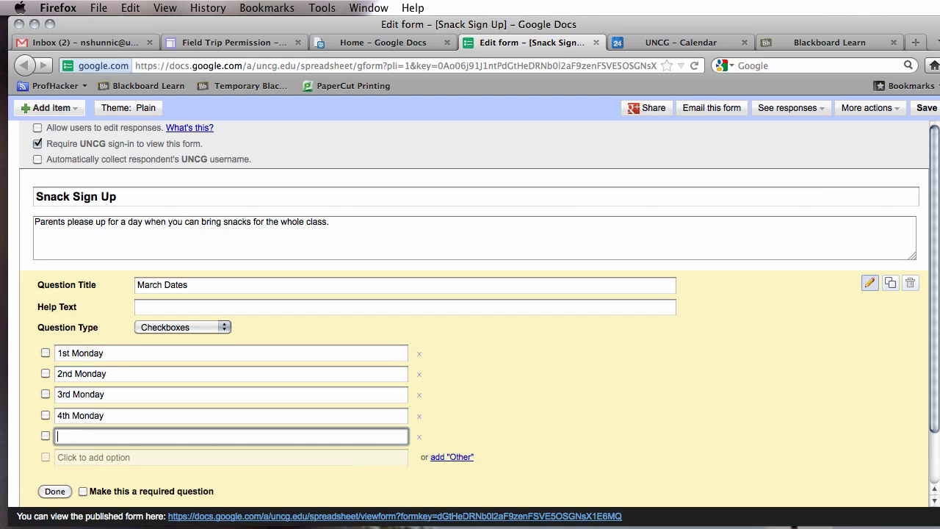
type("5th Monday")
scroll(937, 268, "down", 2)
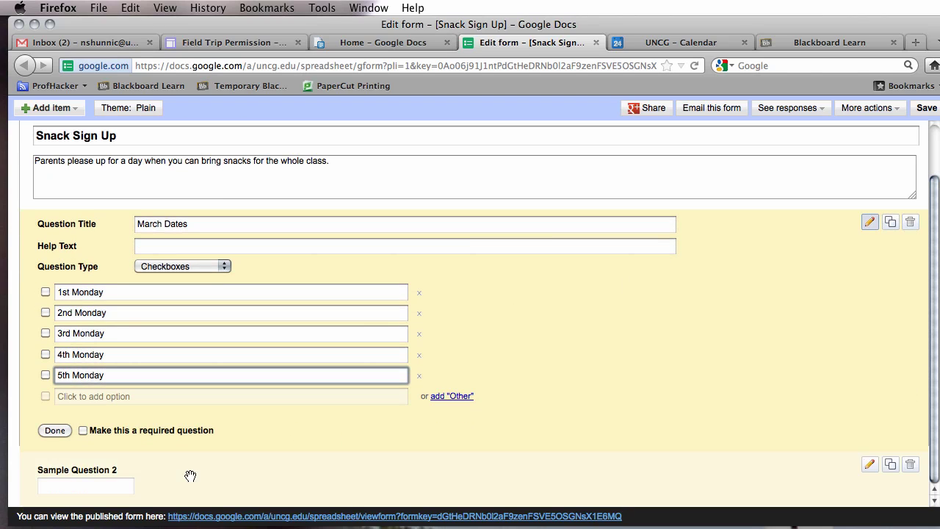
left_click(871, 468)
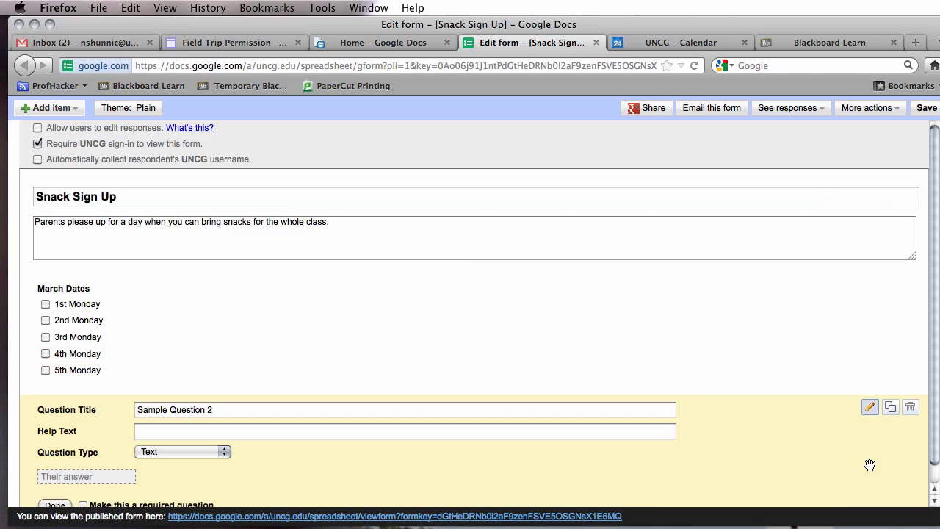
Make the second question a checkboxes question titled 'April Dates'.
left_click(198, 453)
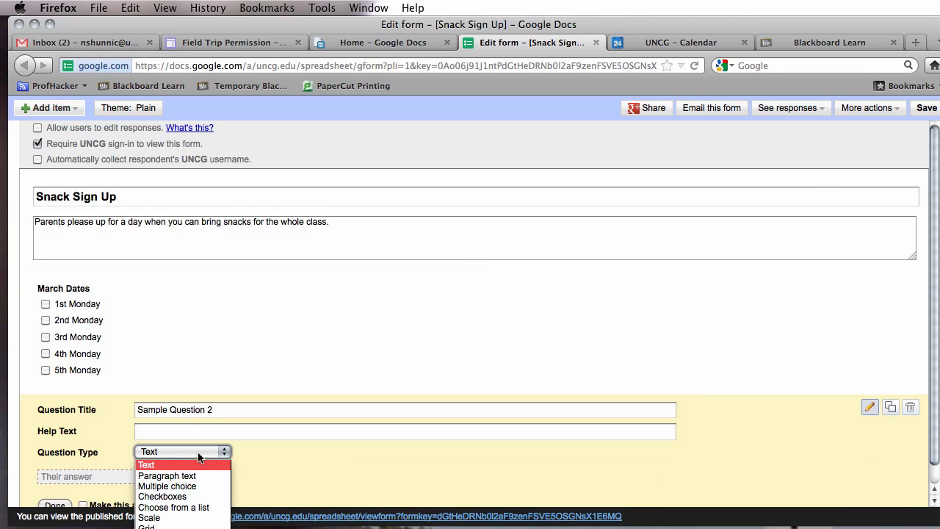
left_click(210, 499)
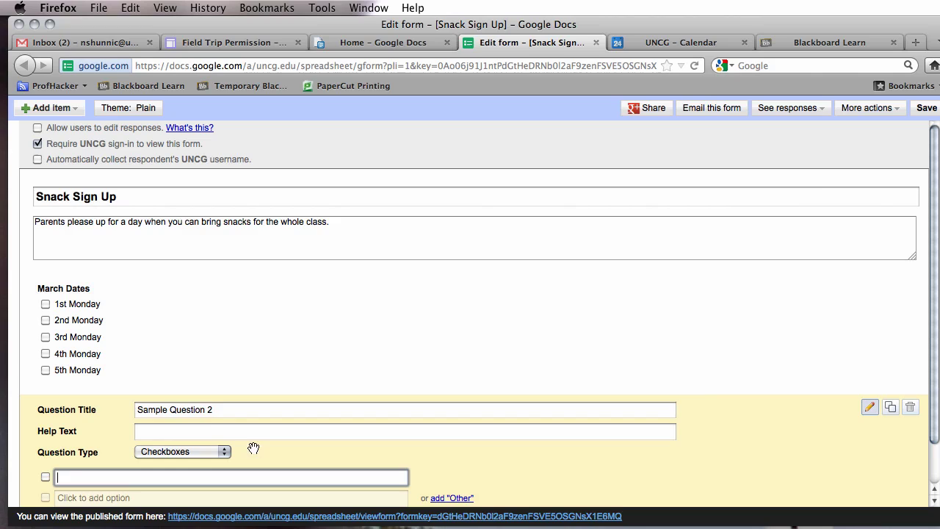
triple_click(194, 417)
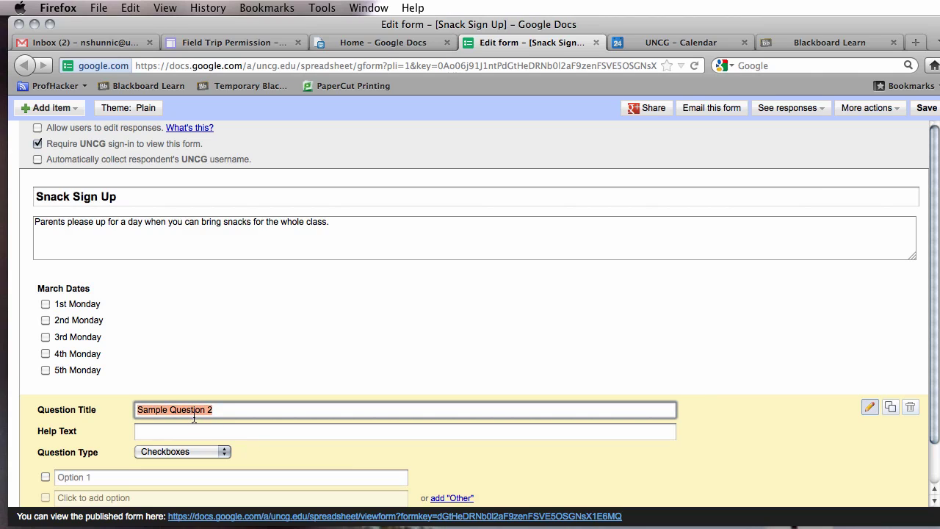
type("April Dates")
Add the April Dates options 1st Monday through 5th Monday.
scroll(925, 418, "down", 1)
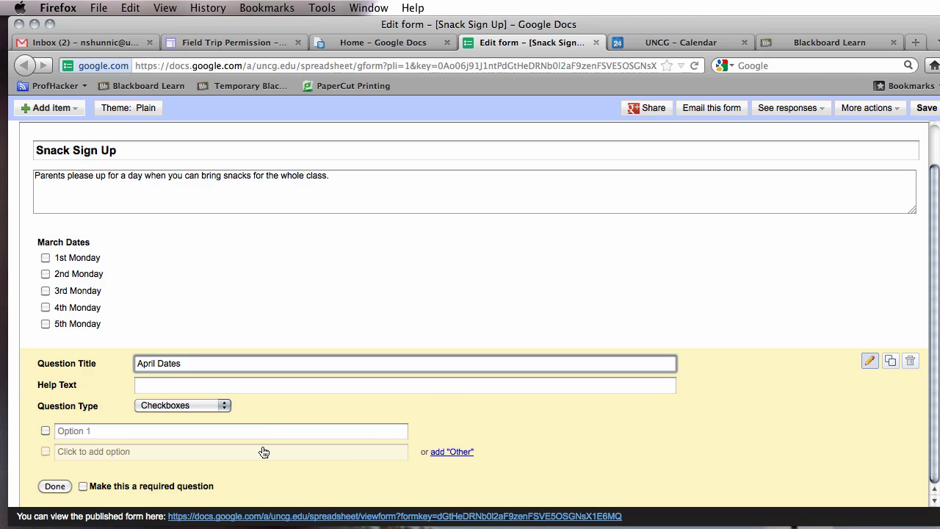
left_click(271, 438)
type("1st ")
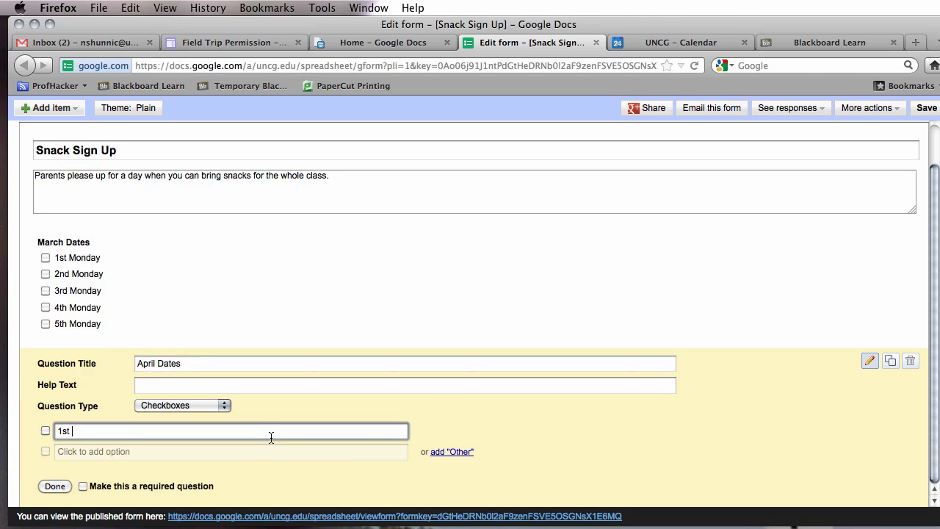
type("Monday")
key("Return")
type("2nd")
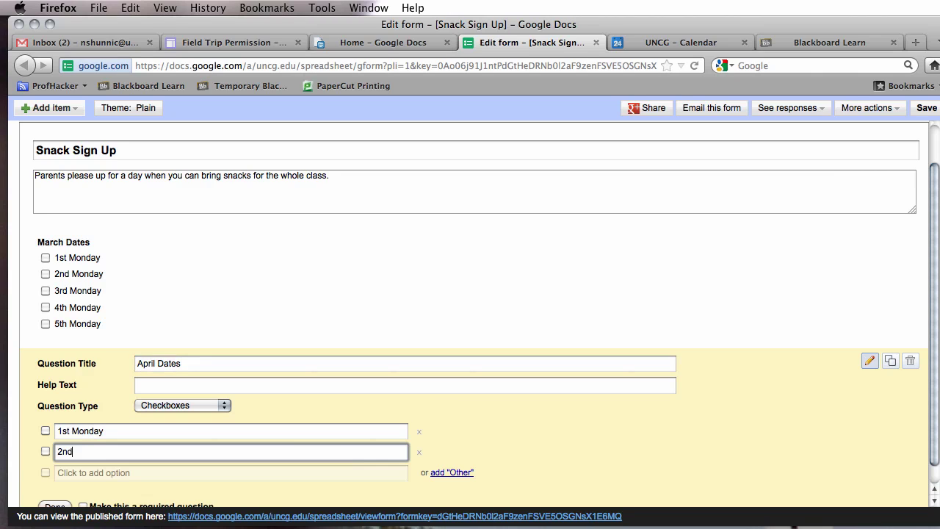
type(" Monday")
key("Return")
type("3")
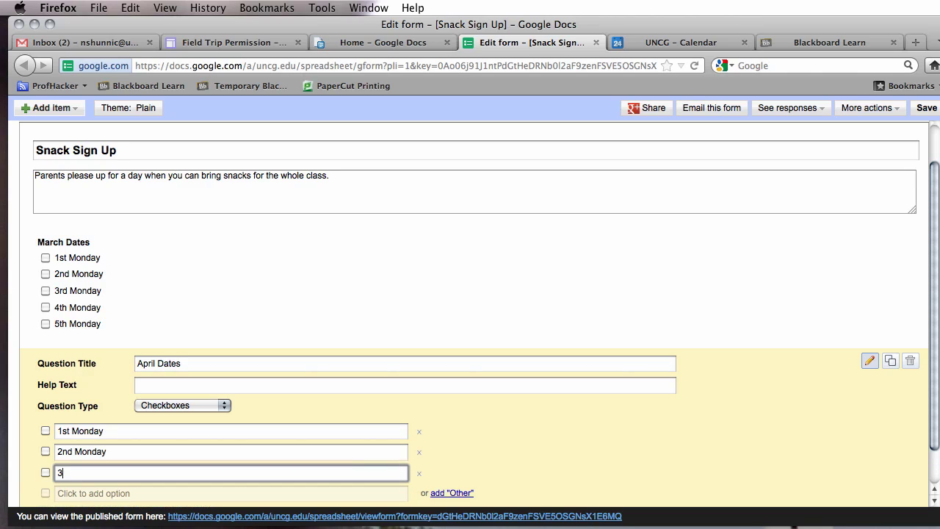
type("rd Monday")
key("Return")
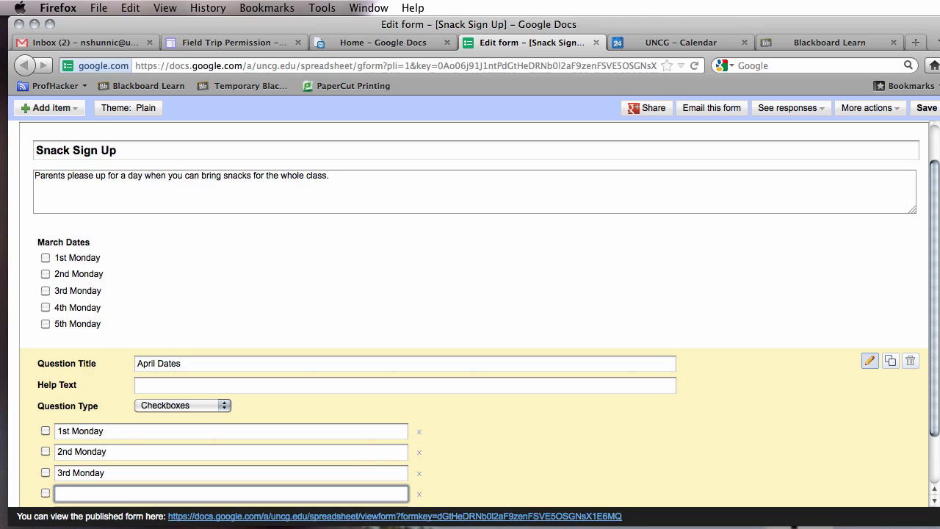
type("4th Monda")
key("BackSpace")
key("BackSpace")
key("BackSpace")
type("m")
key("BackSpace")
type("nday")
key("Return")
type("5th")
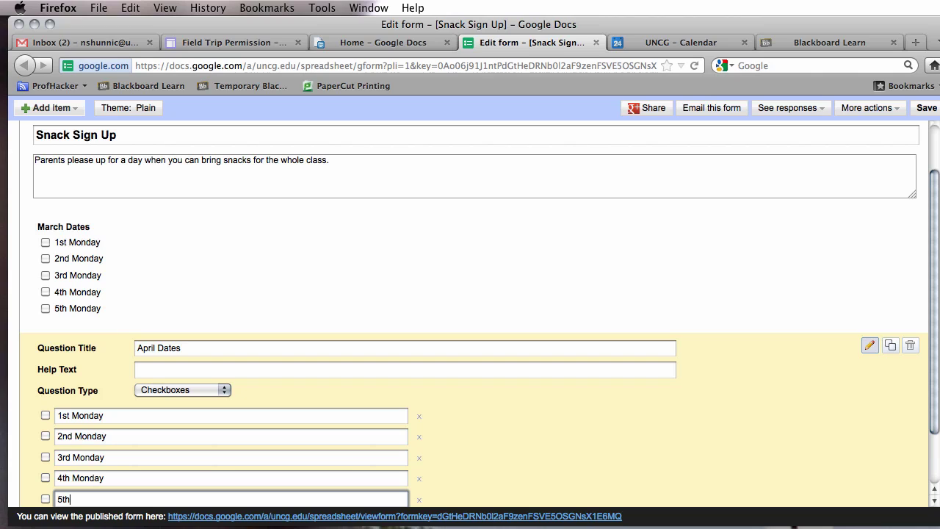
type(" Monday")
left_click_drag(933, 291, 931, 352)
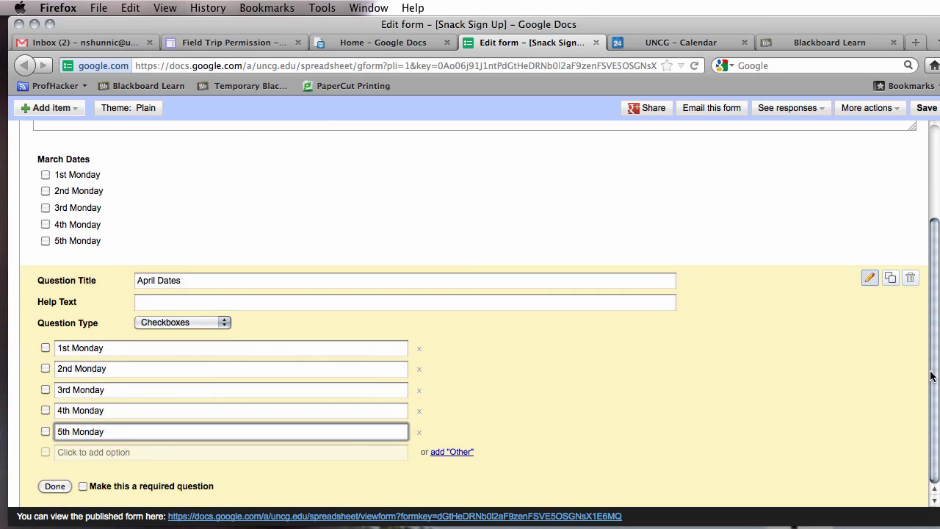
Change the March Dates question to a text question.
scroll(933, 342, "up", 4)
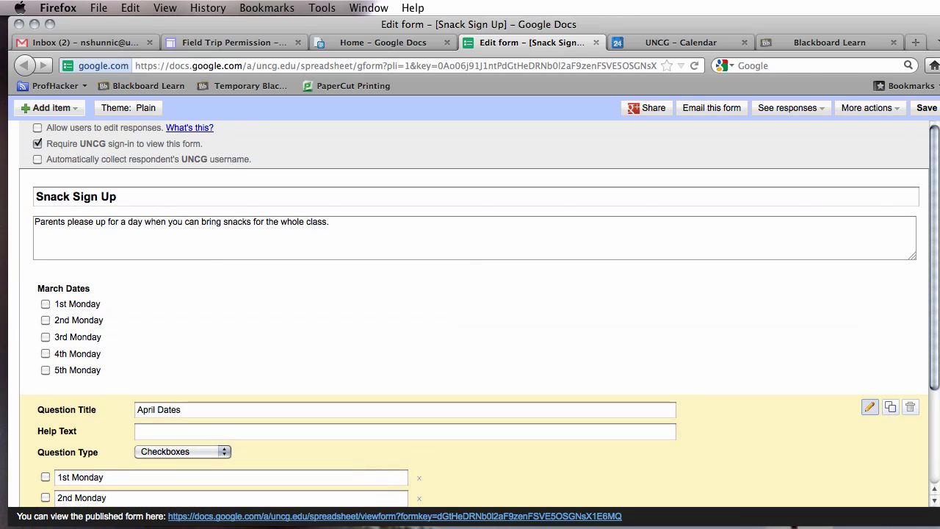
mouse_move(718, 357)
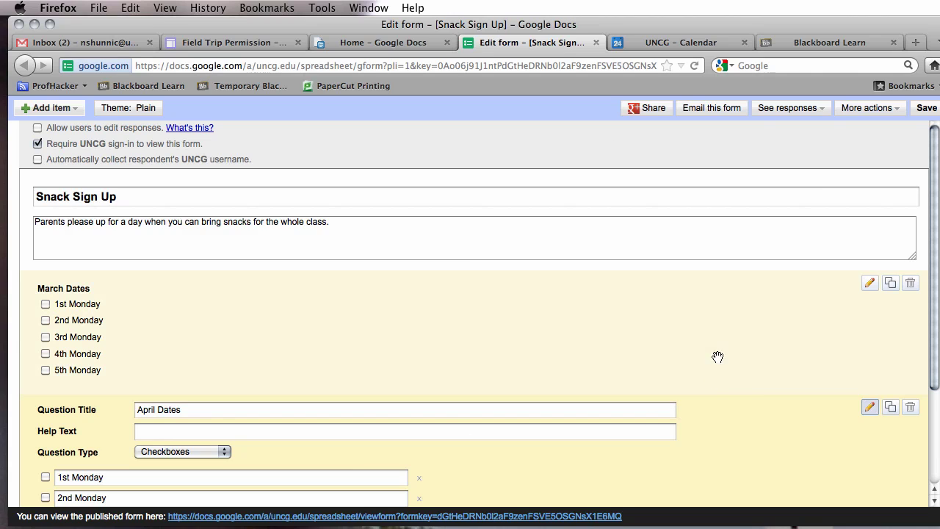
left_click(869, 283)
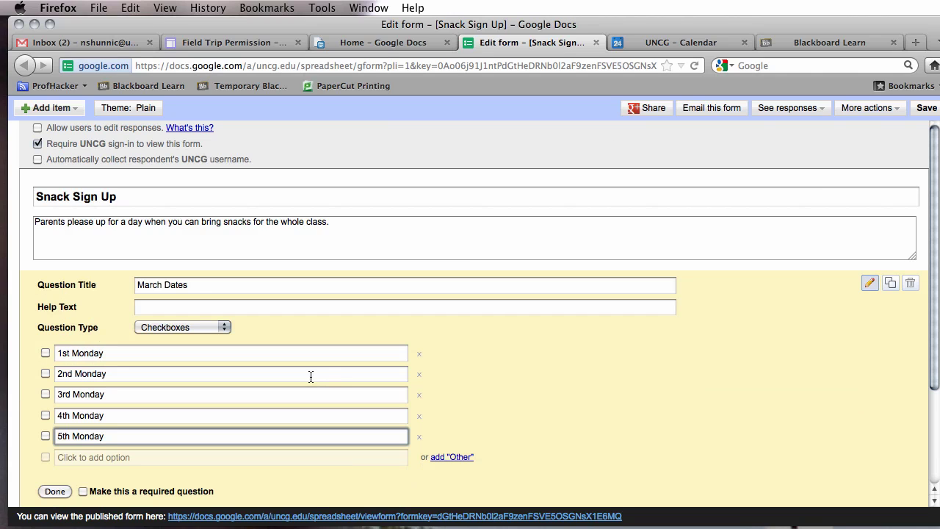
left_click(198, 327)
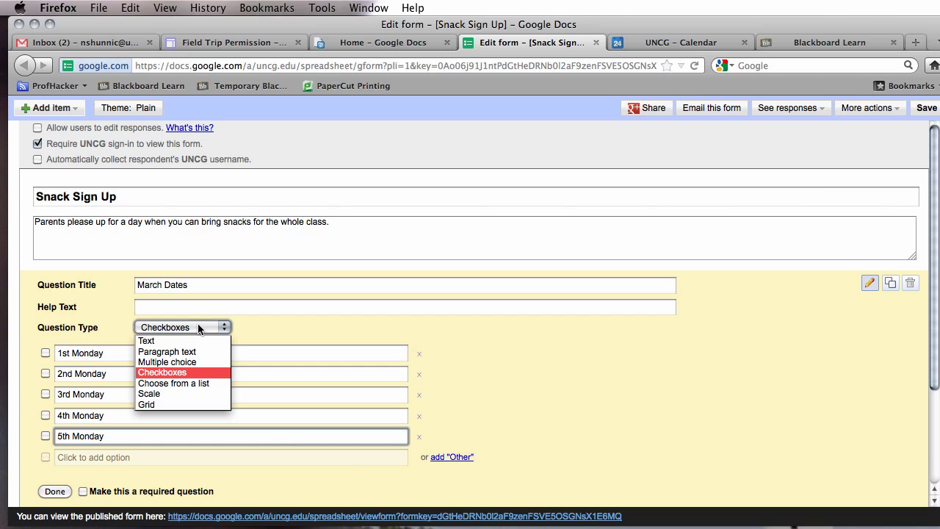
left_click(187, 345)
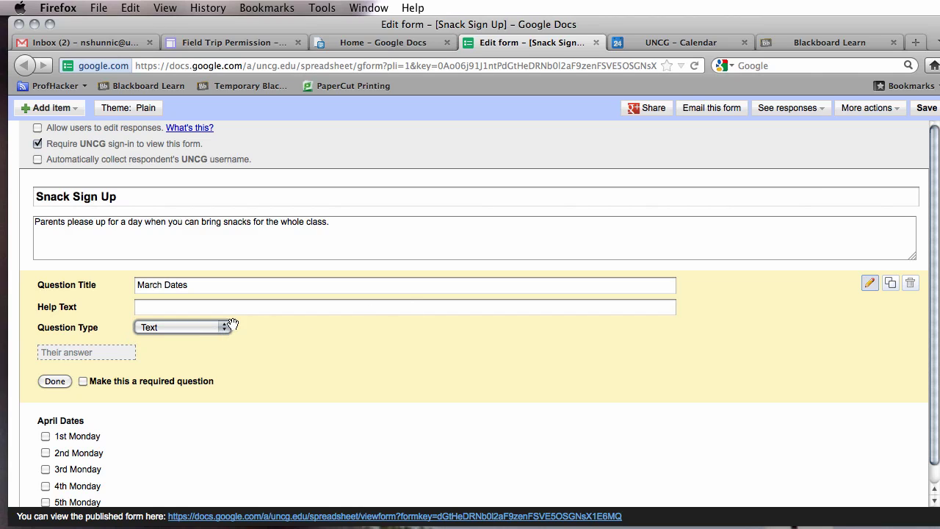
Give March Dates help text asking parents to list the day and their name for bringing snacks.
left_click(176, 308)
type("Please l")
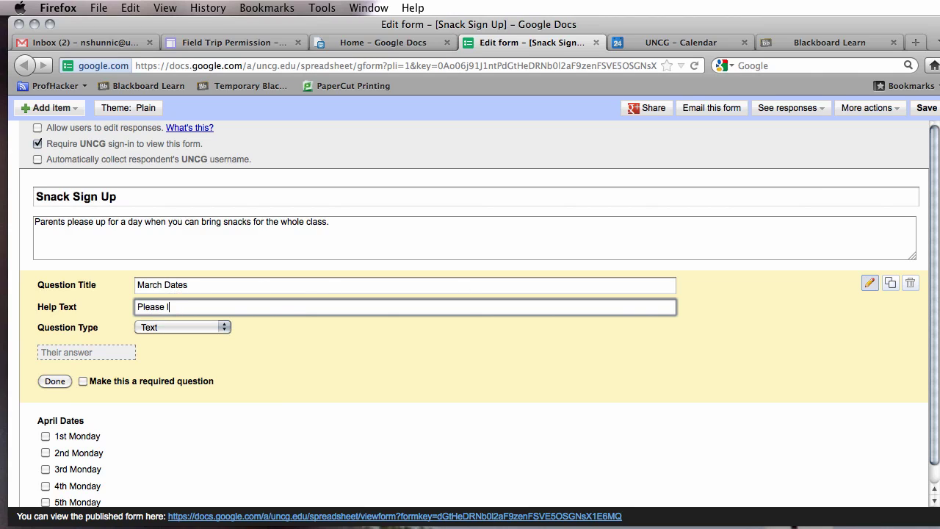
type("ist the day and your name when ")
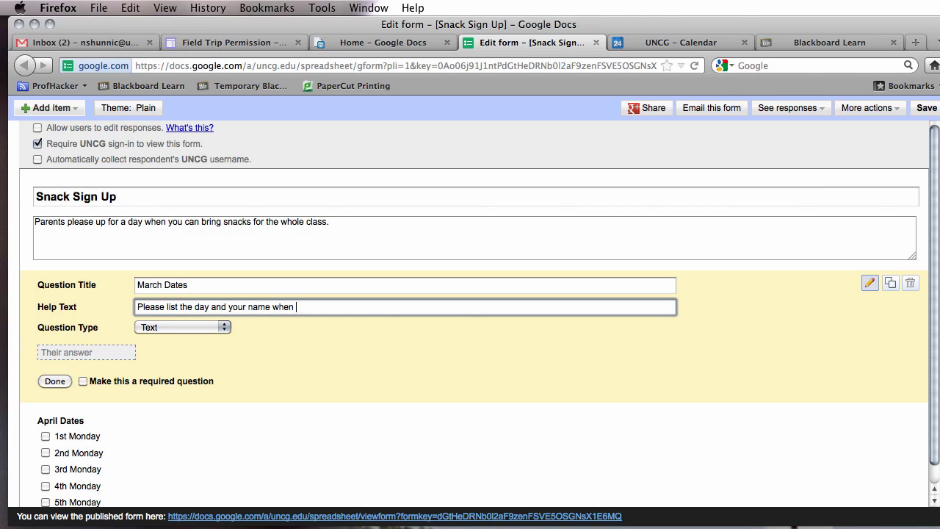
type("you would bring snack")
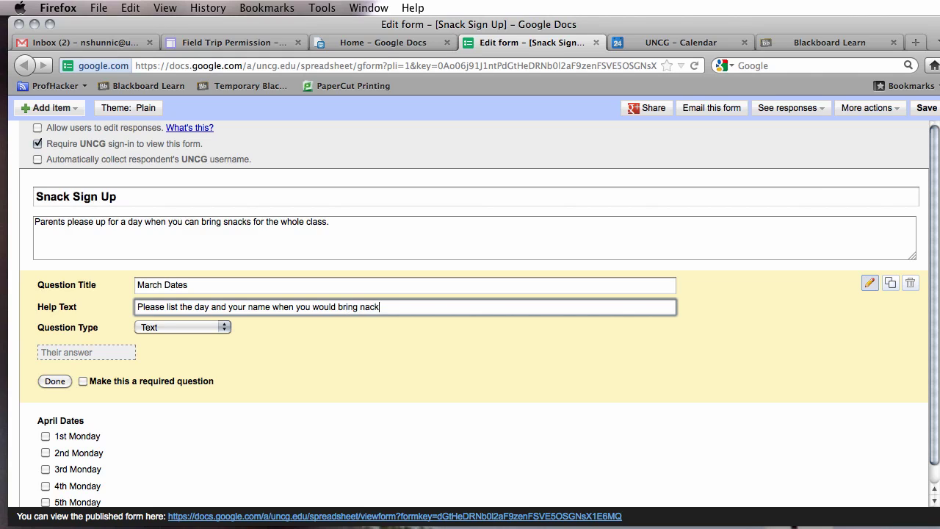
key("BackSpace")
key("BackSpace")
key("BackSpace")
key("BackSpace")
type("snacks for the class.  Thank")
right_click(181, 308)
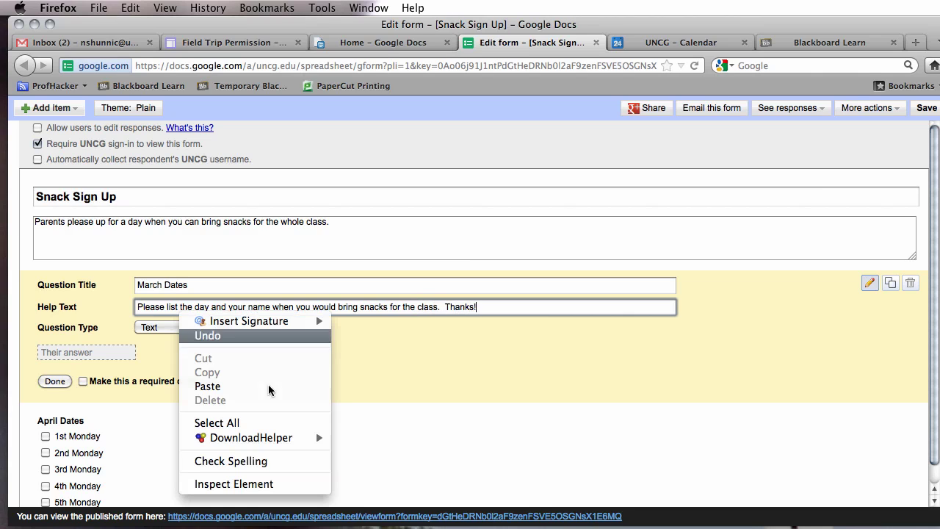
left_click(783, 311)
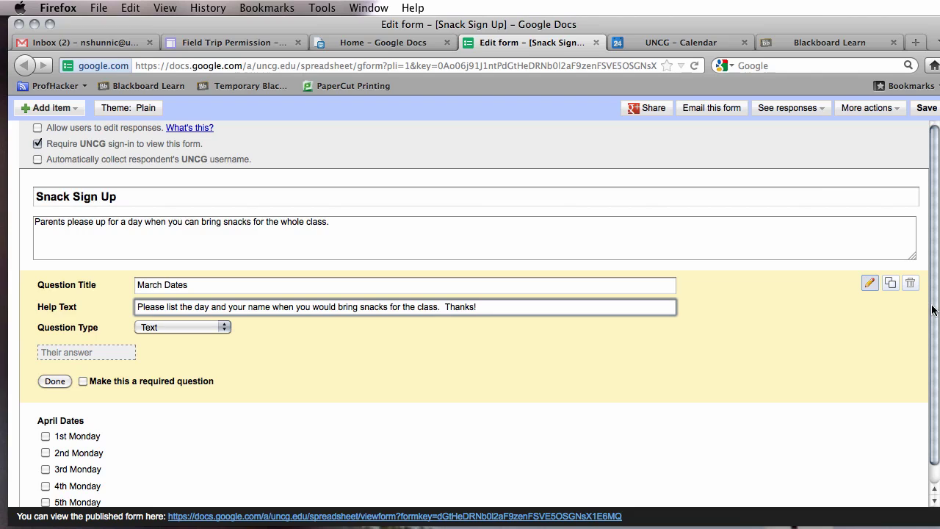
scroll(920, 305, "down", 1)
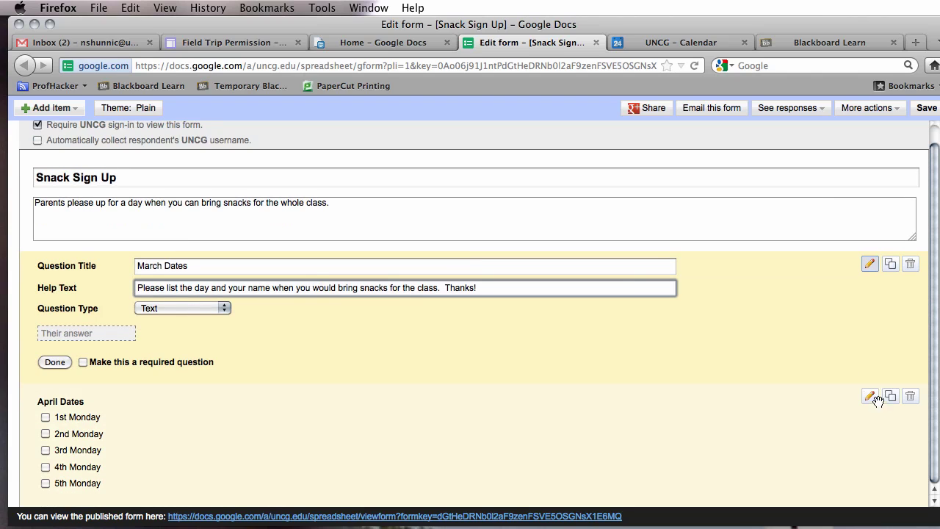
left_click(871, 399)
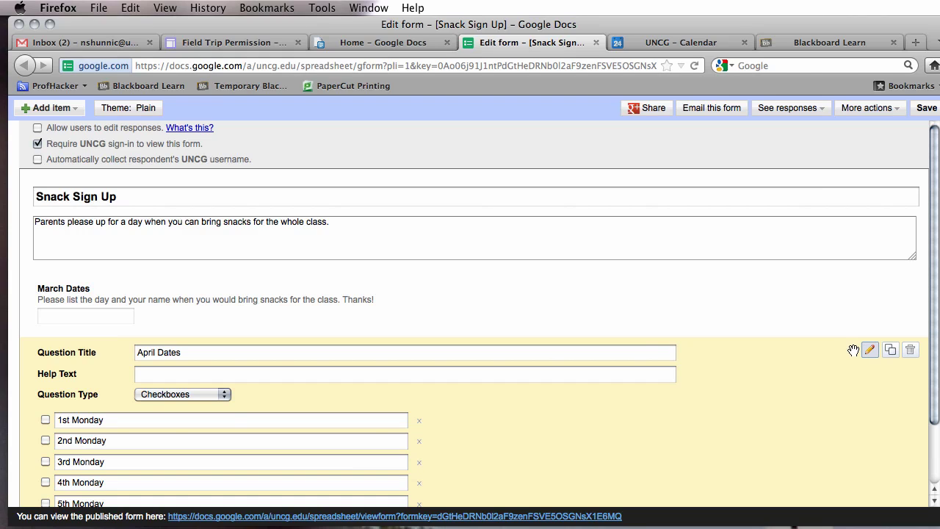
Make April Dates a text question with help text asking for the day and name for bringing class snacks.
left_click(172, 395)
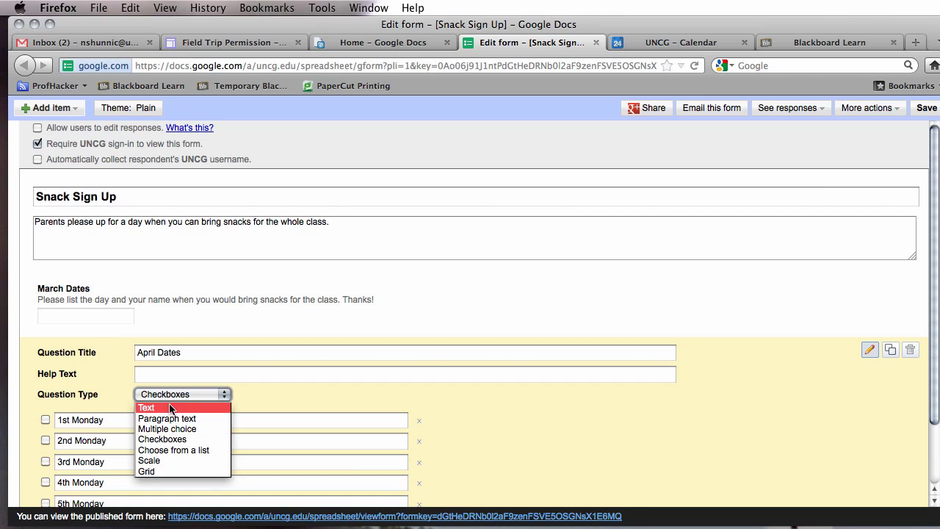
left_click(166, 407)
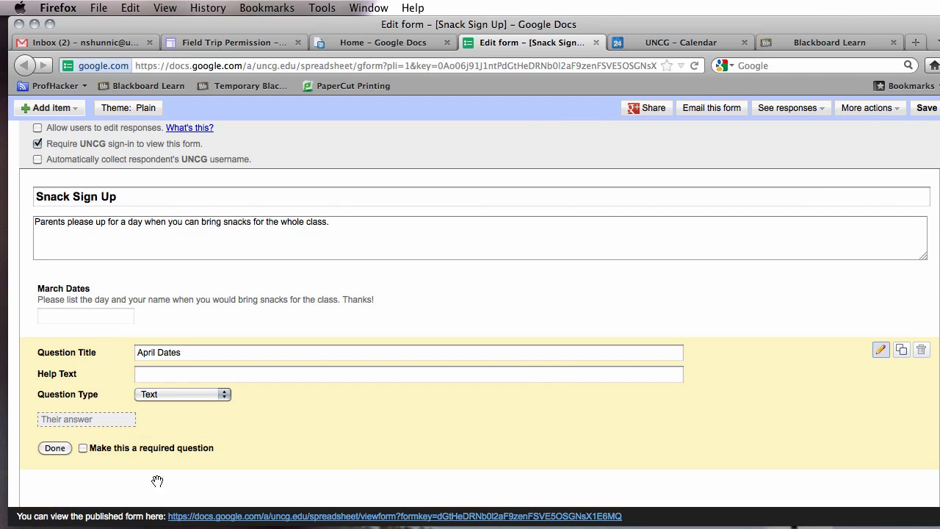
left_click(201, 379)
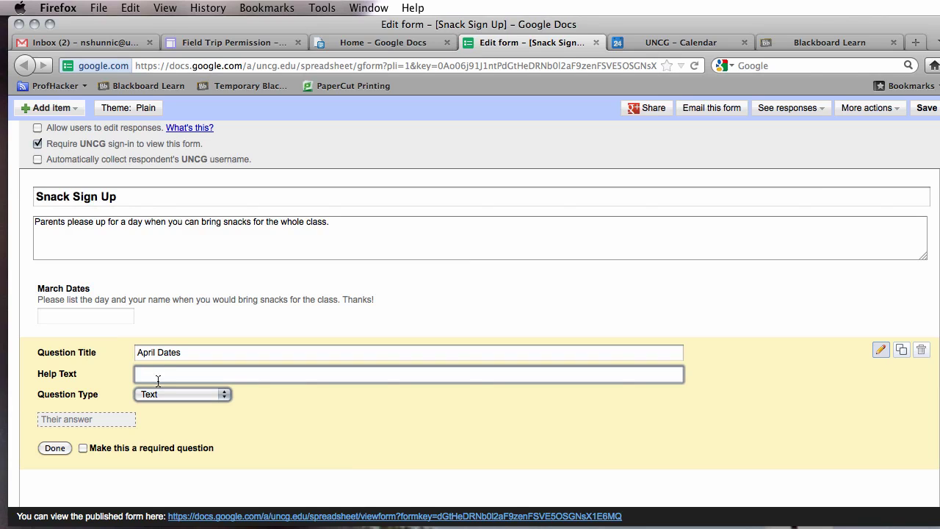
type("Please list the day and your name wh")
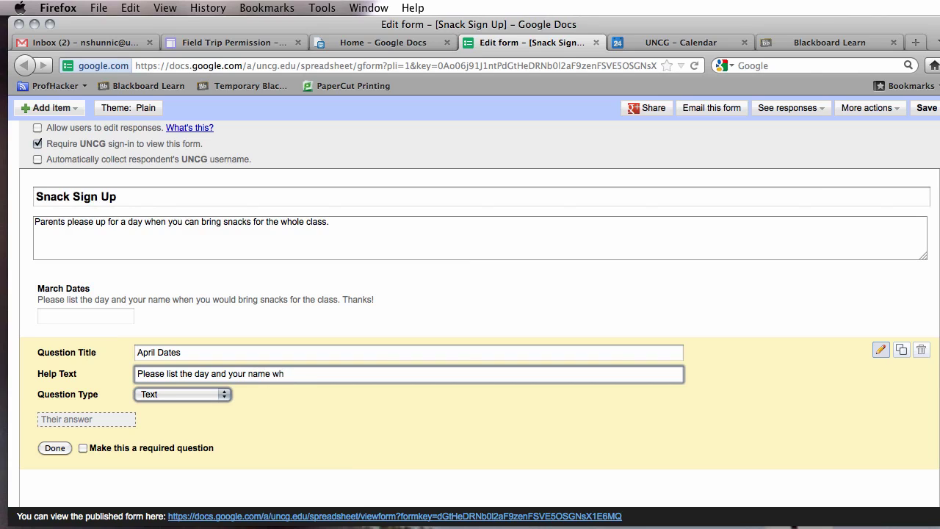
type("en you wou")
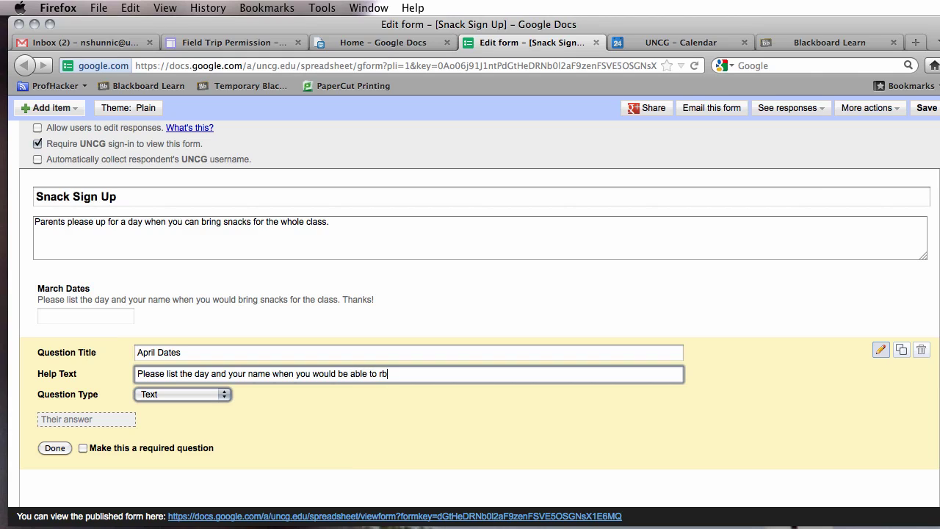
type("ld be able to bring snacks for the class.  ")
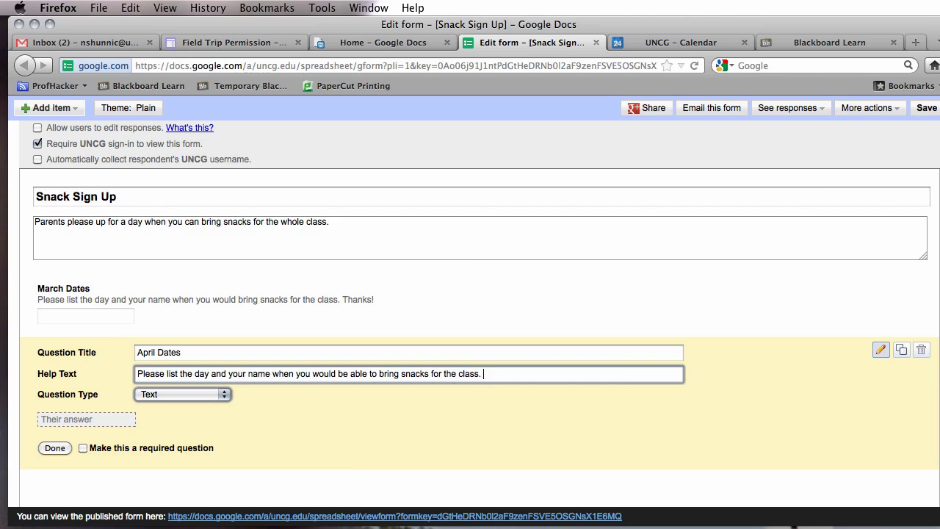
type("Thanks!")
left_click(57, 447)
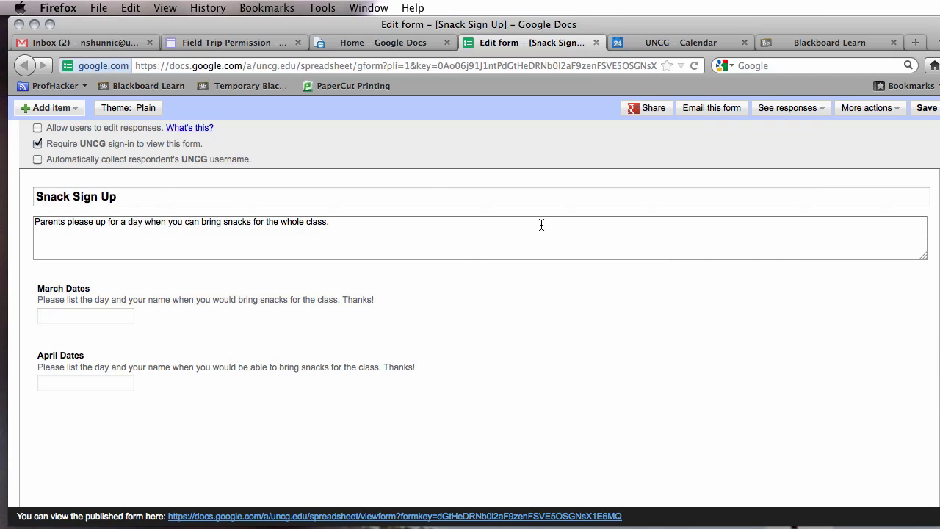
Turn off Require UNCG sign-in, confirm it, and save the form.
left_click(37, 144)
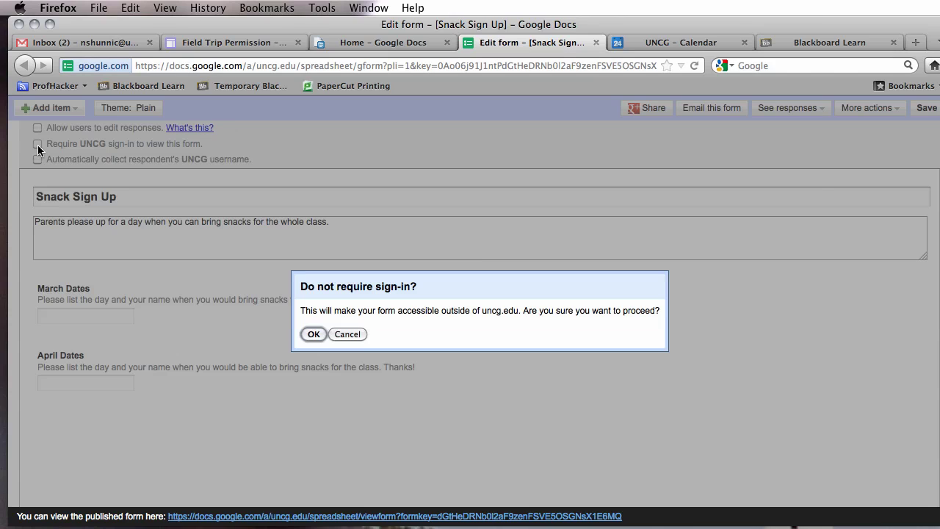
left_click(313, 335)
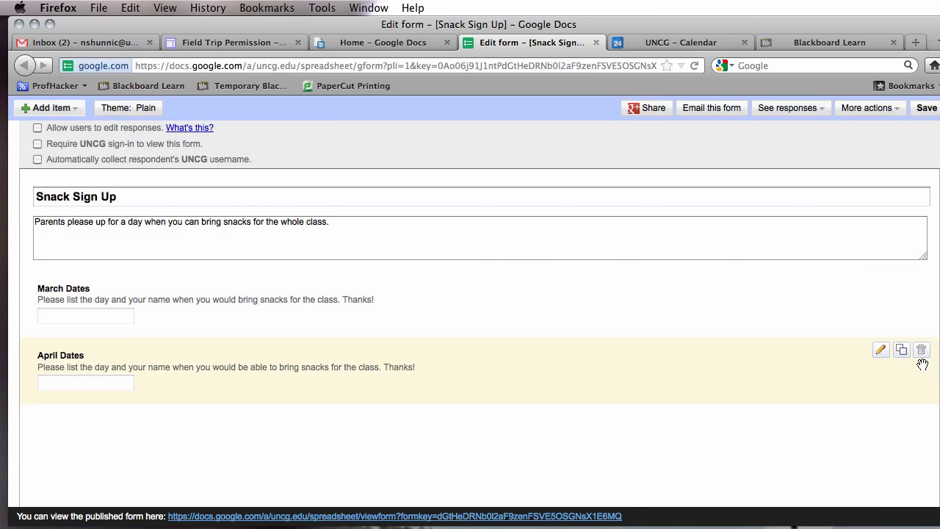
left_click(927, 108)
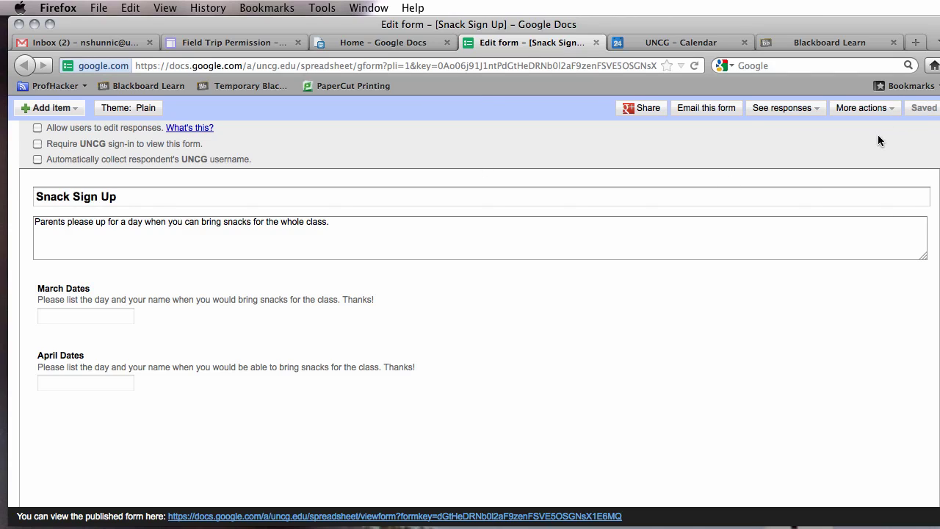
View the form's embed code, dismiss it, and bring up the theme gallery.
left_click(870, 108)
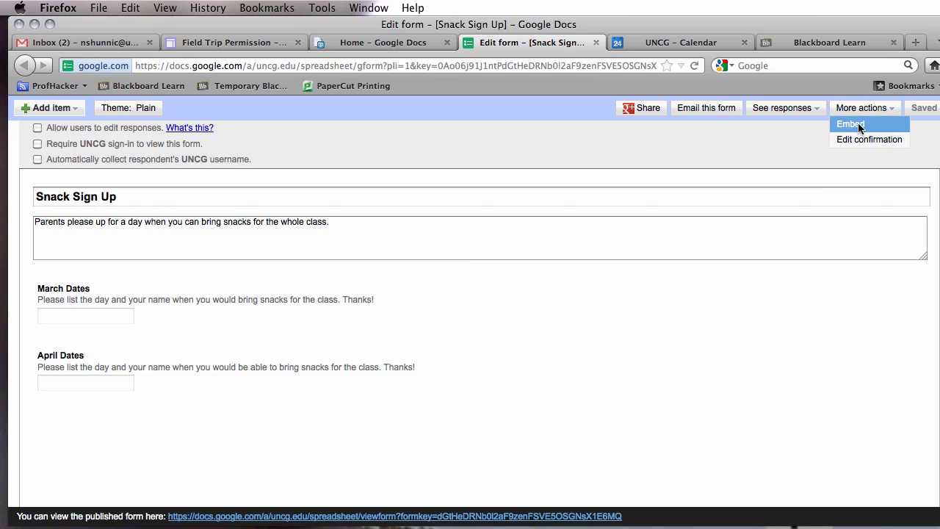
left_click(852, 125)
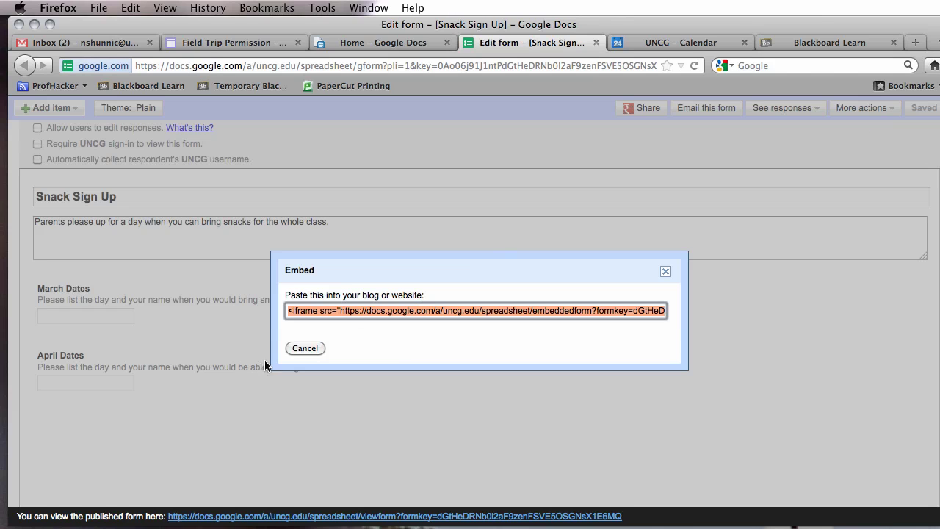
left_click(304, 348)
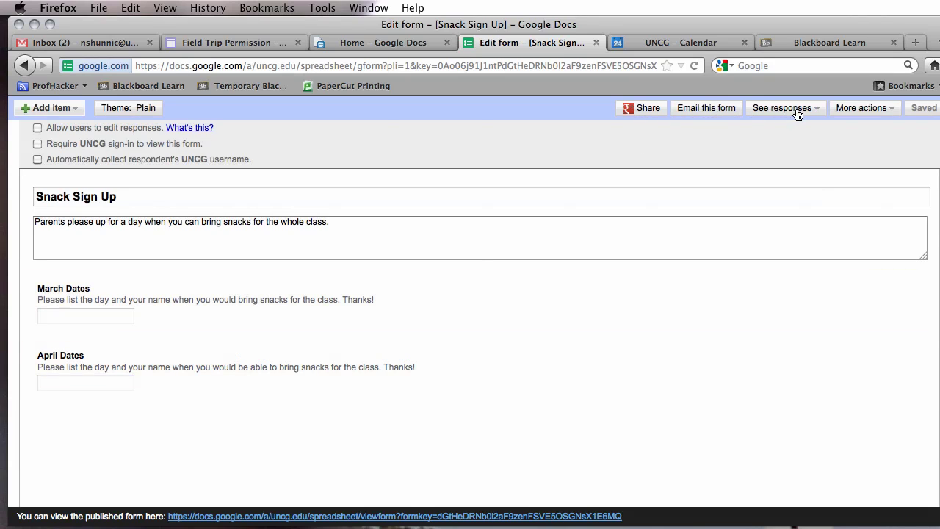
left_click(130, 108)
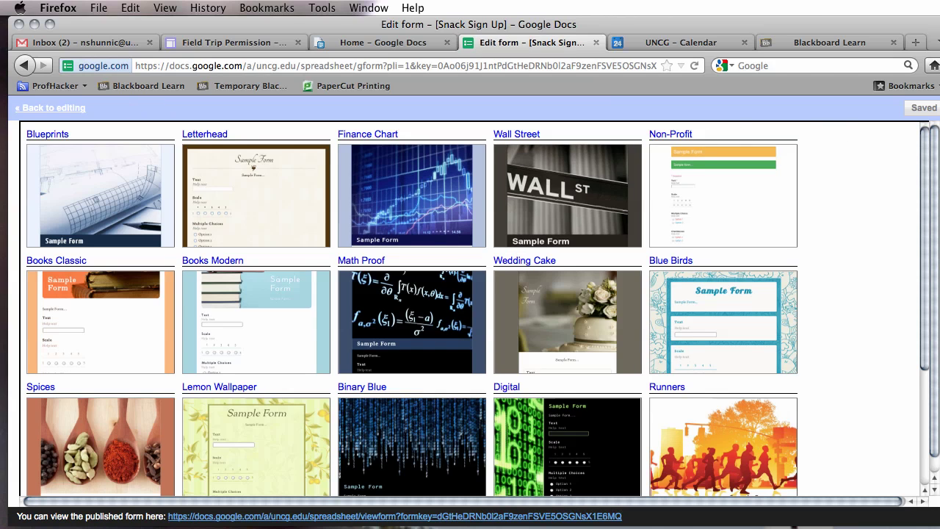
Preview the Garden theme with its vegetable illustration and apply it to the Snack Sign Up form.
scroll(911, 243, "down", 5)
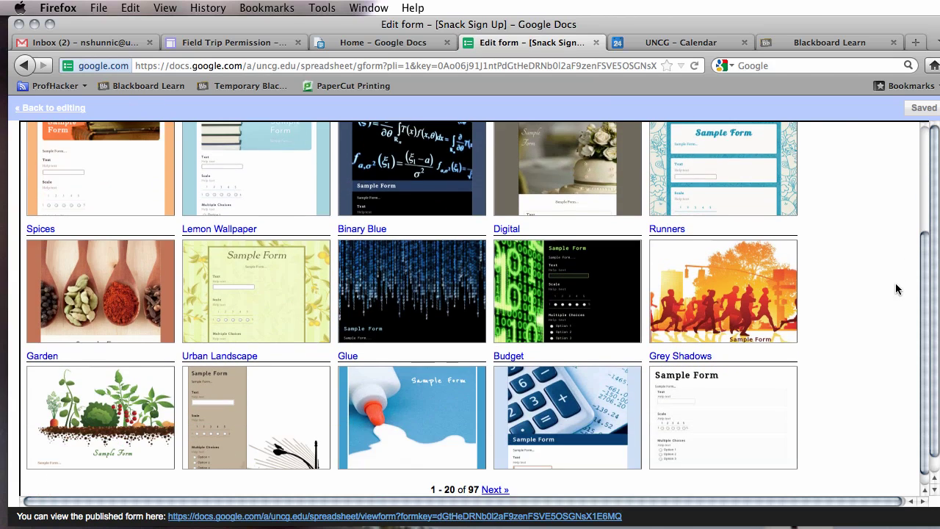
scroll(896, 288, "down", 1)
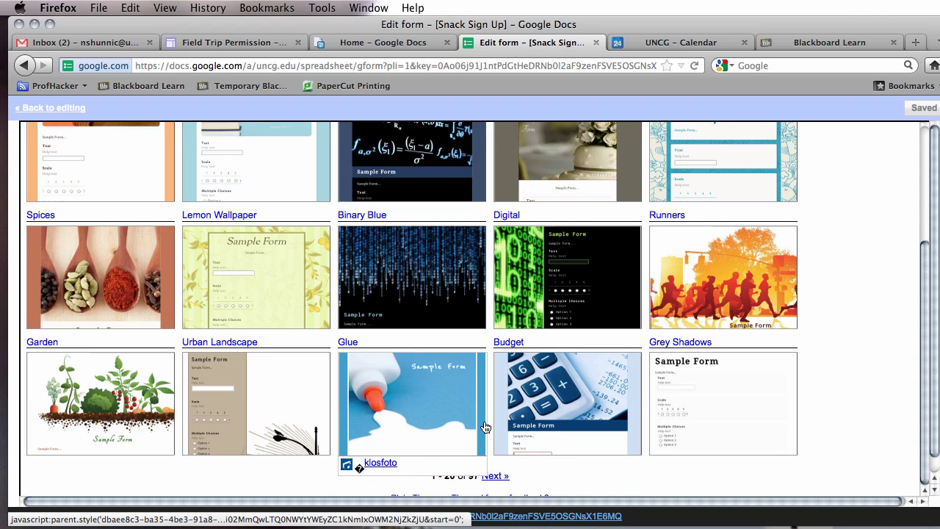
left_click(164, 406)
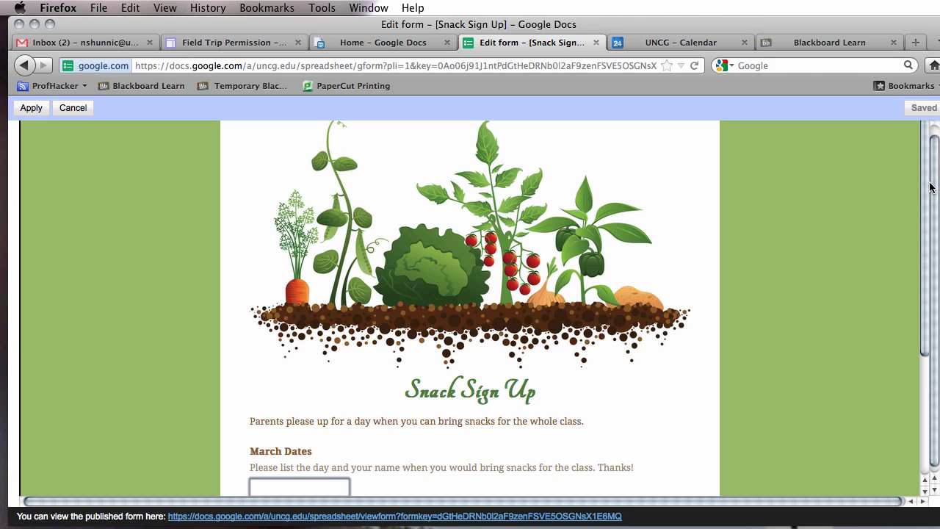
scroll(911, 248, "down", 5)
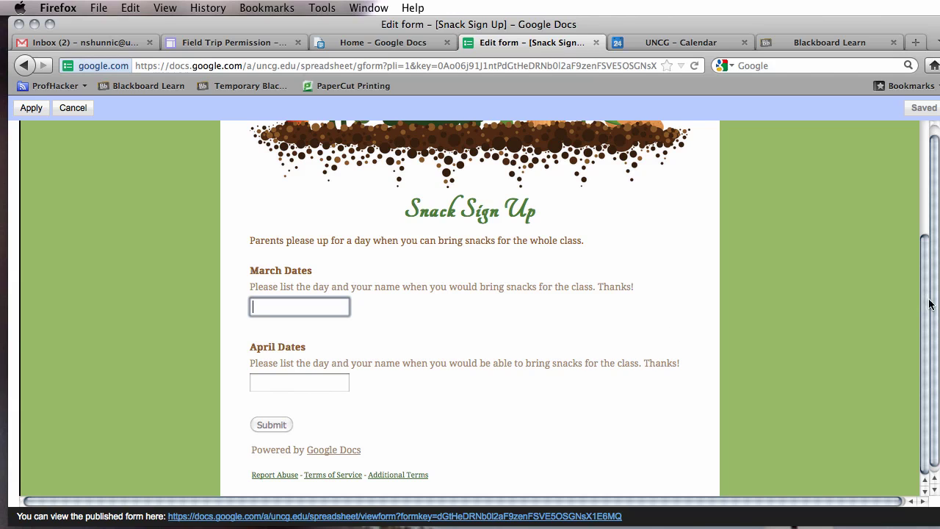
scroll(924, 345, "up", 5)
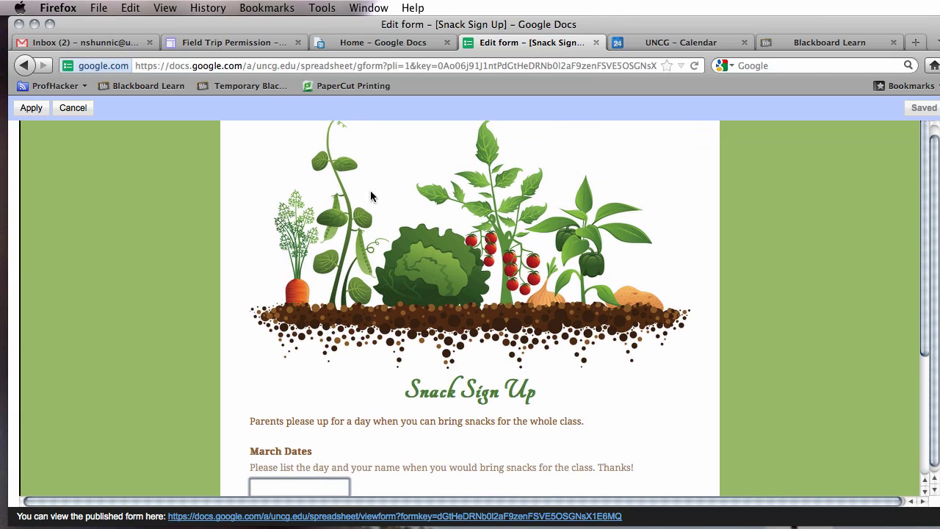
left_click(24, 112)
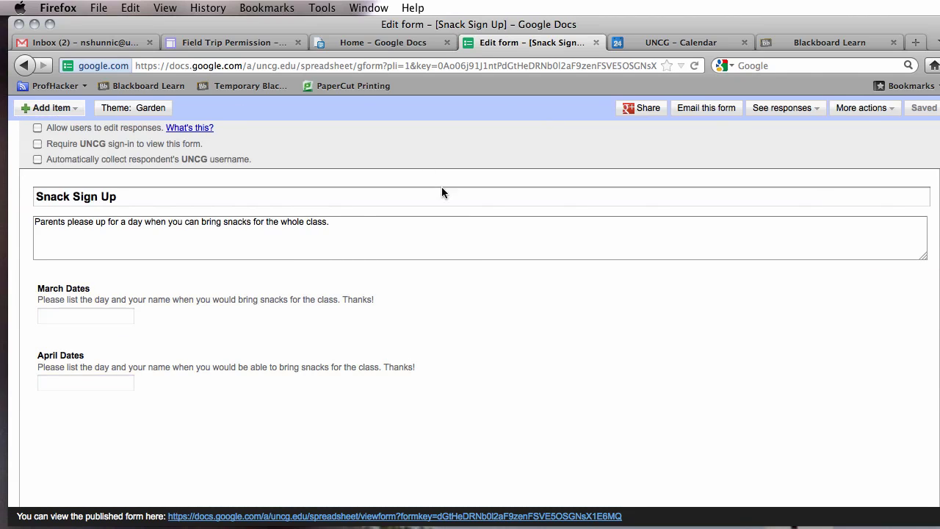
Copy the Snack Sign Up form's embed code.
left_click(879, 110)
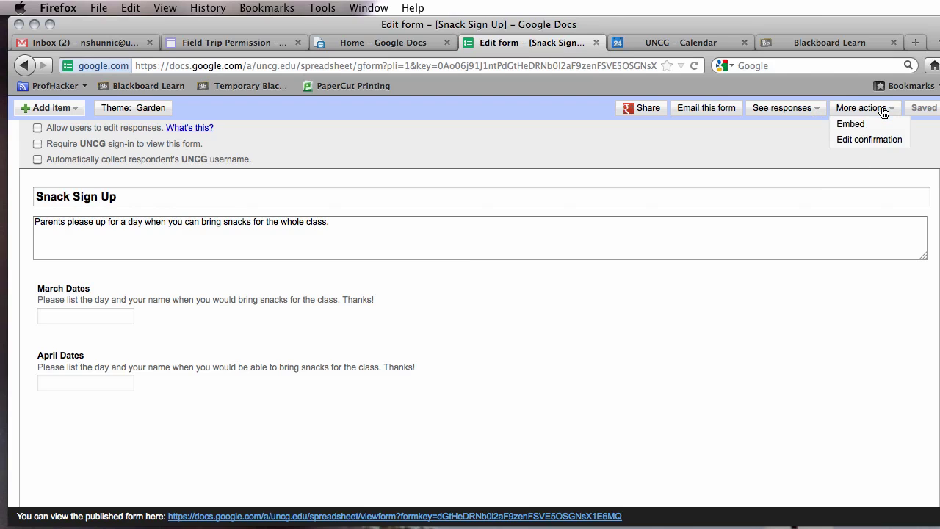
left_click(872, 123)
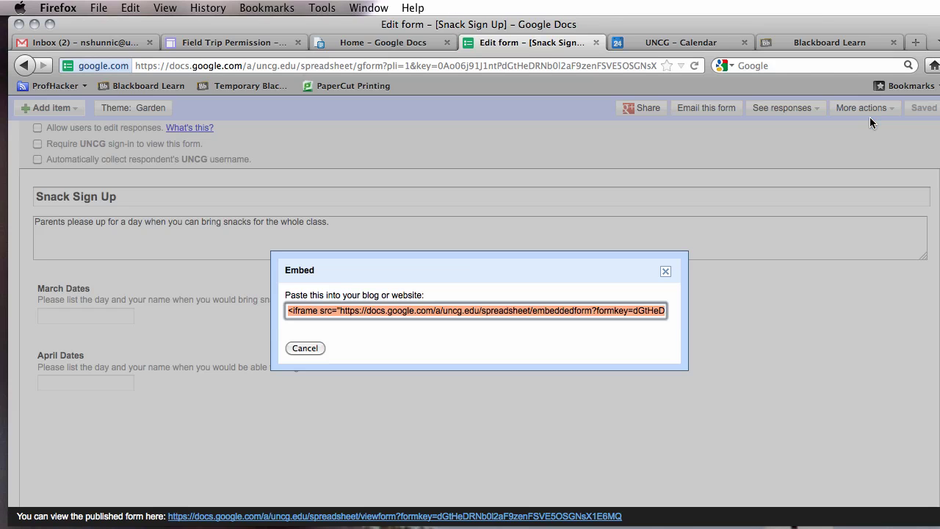
right_click(358, 310)
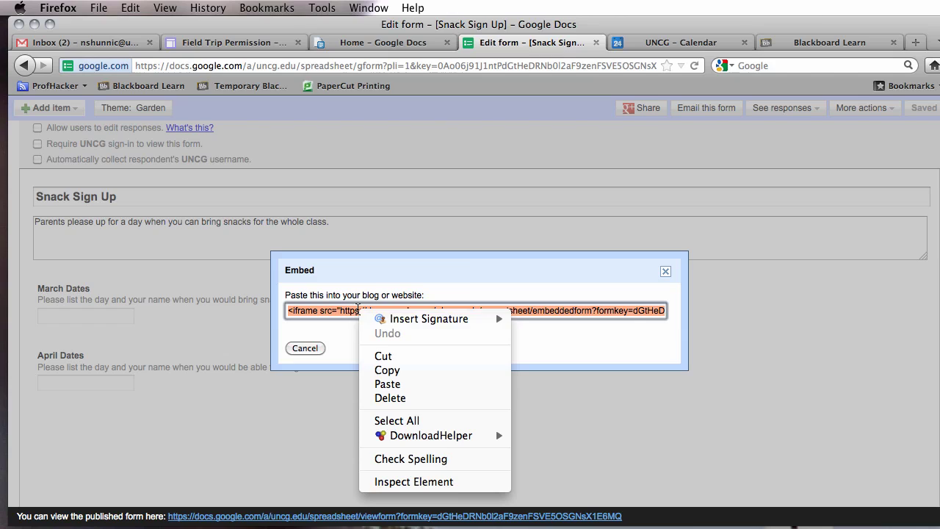
left_click(387, 369)
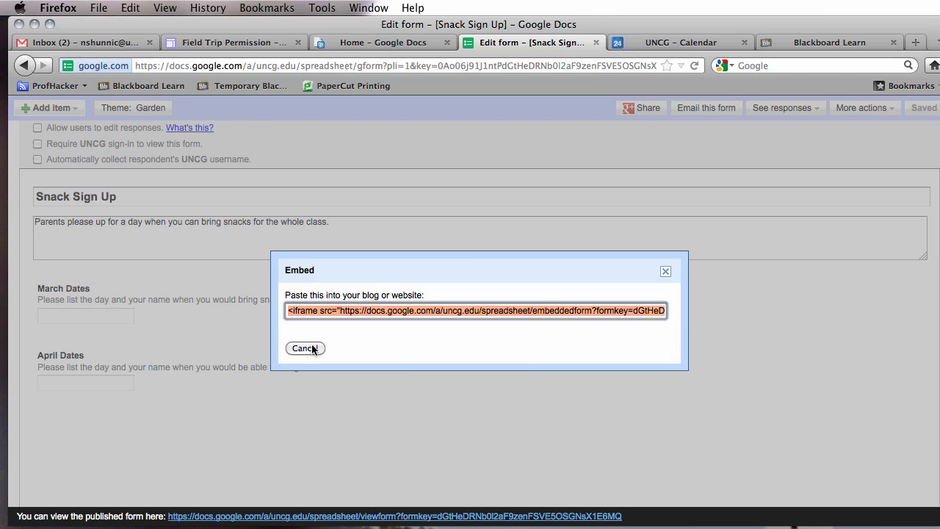
left_click(666, 272)
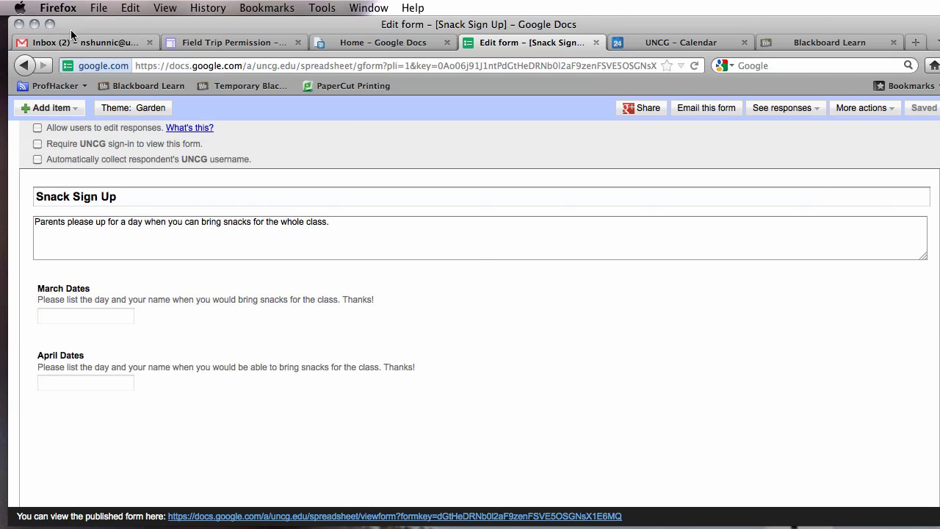
Paste the form's embed code into the Field Trip Permission page's HTML source.
left_click(219, 42)
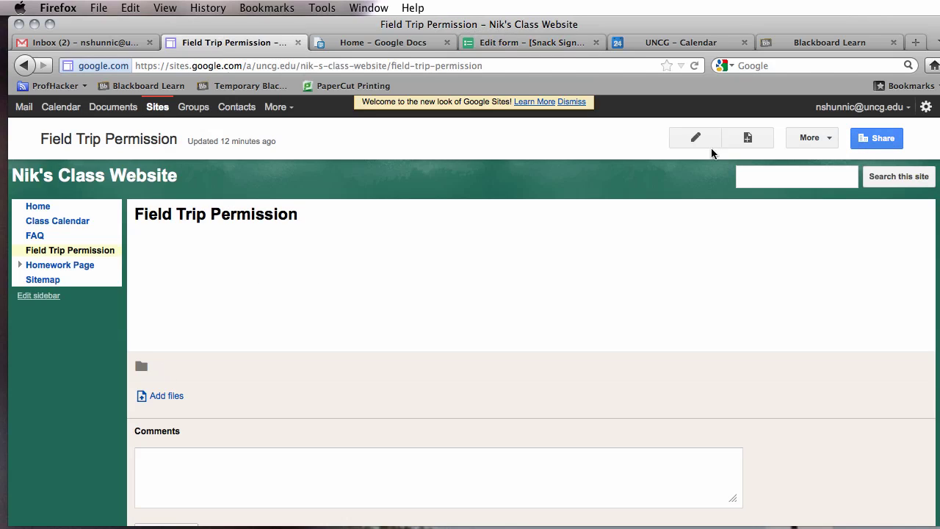
left_click(695, 138)
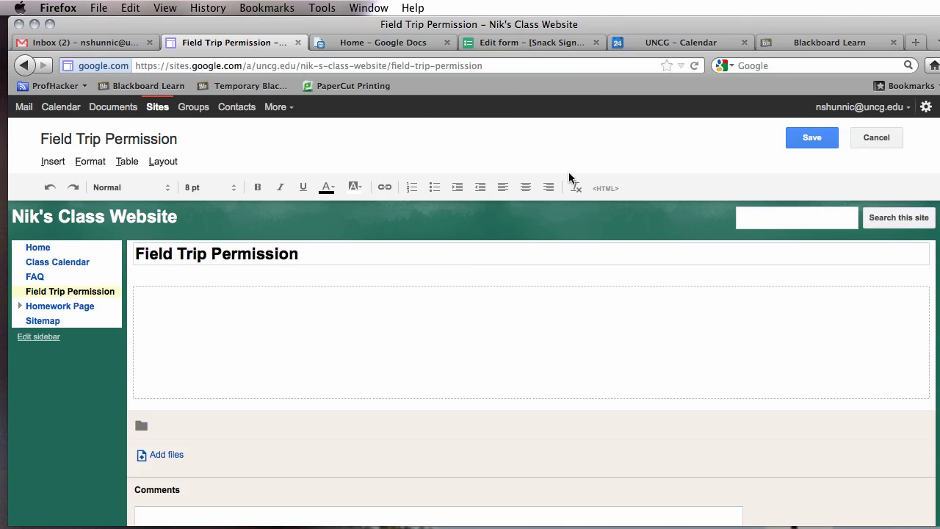
left_click(605, 190)
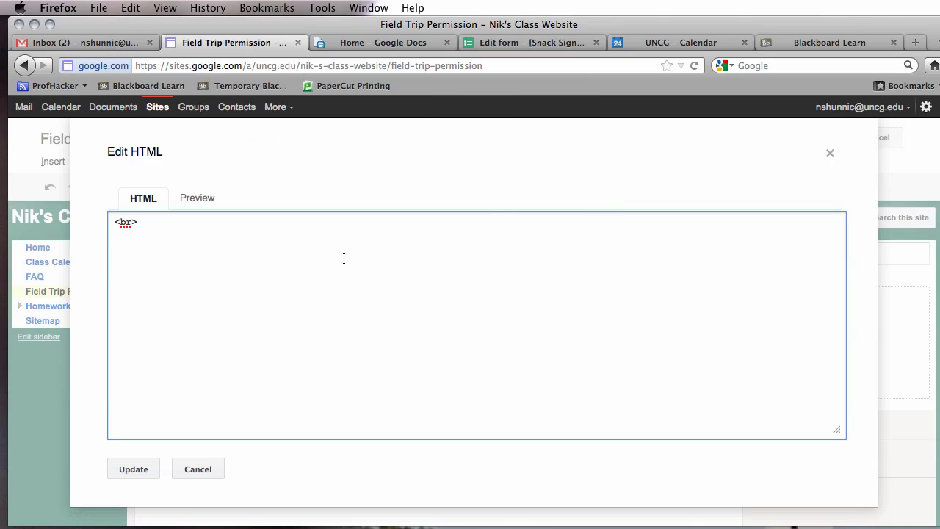
key("super+v")
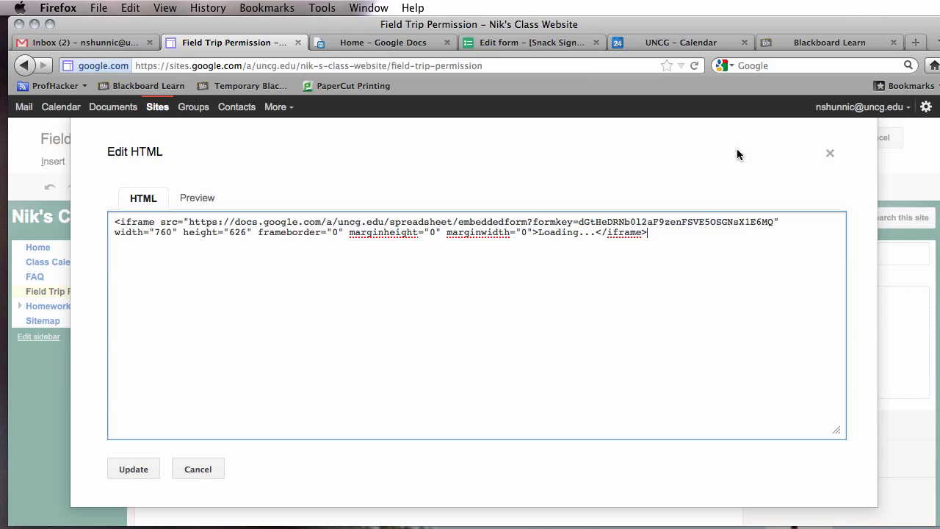
left_click(121, 467)
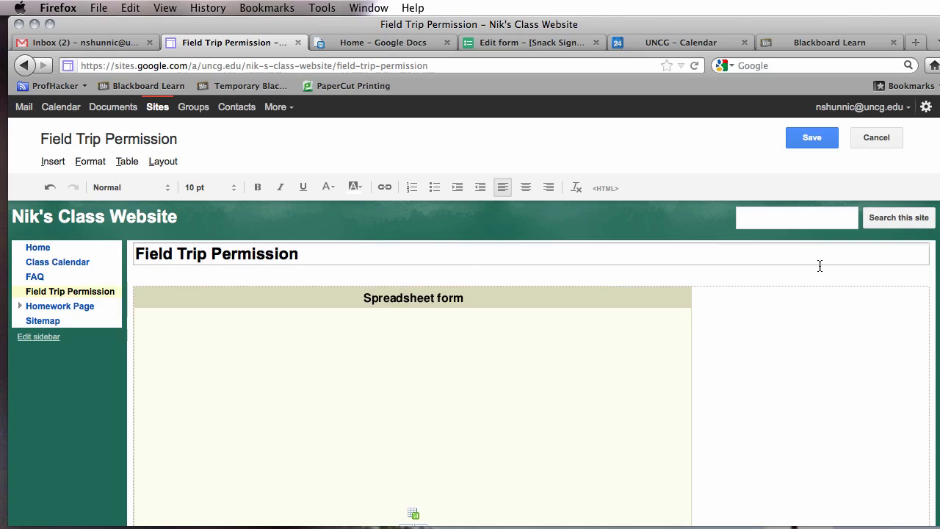
scroll(470, 330, "down", 5)
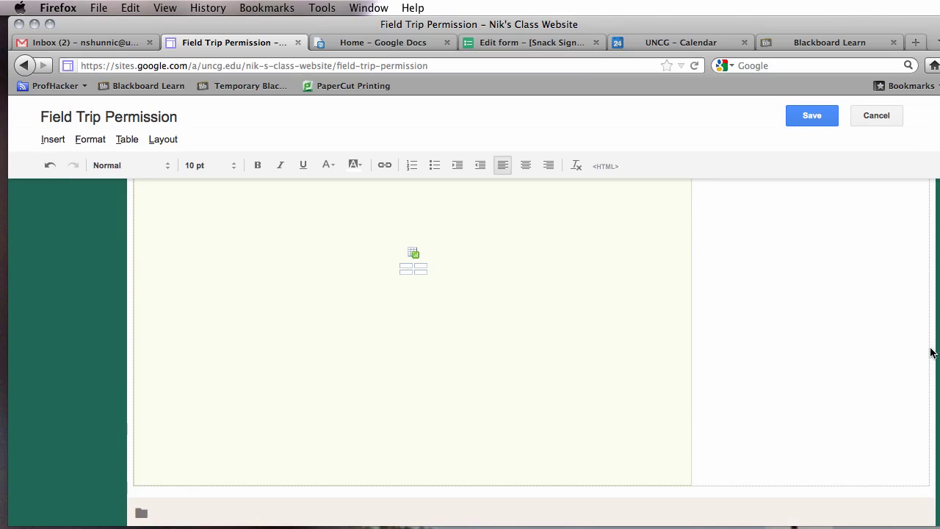
scroll(470, 330, "up", 5)
Save the Field Trip Permission page and scroll down to the embedded form.
left_click(811, 137)
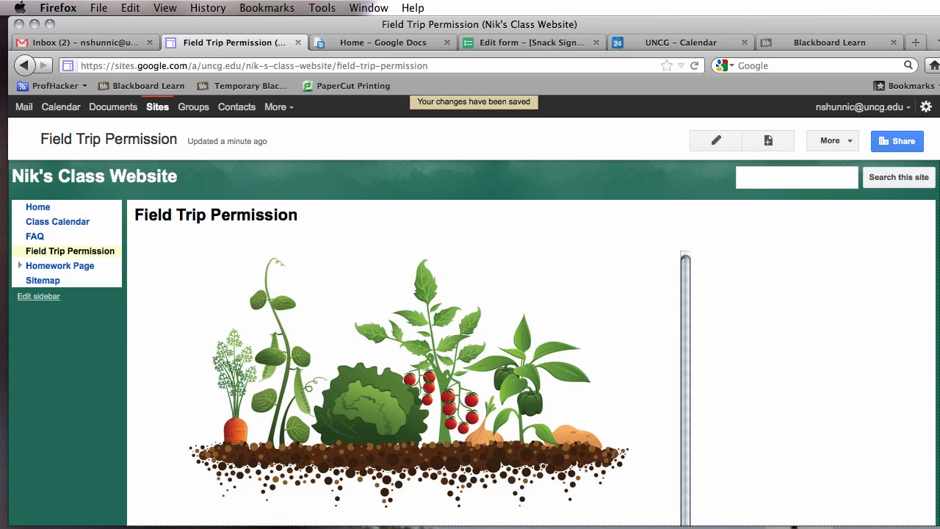
scroll(938, 348, "down", 5)
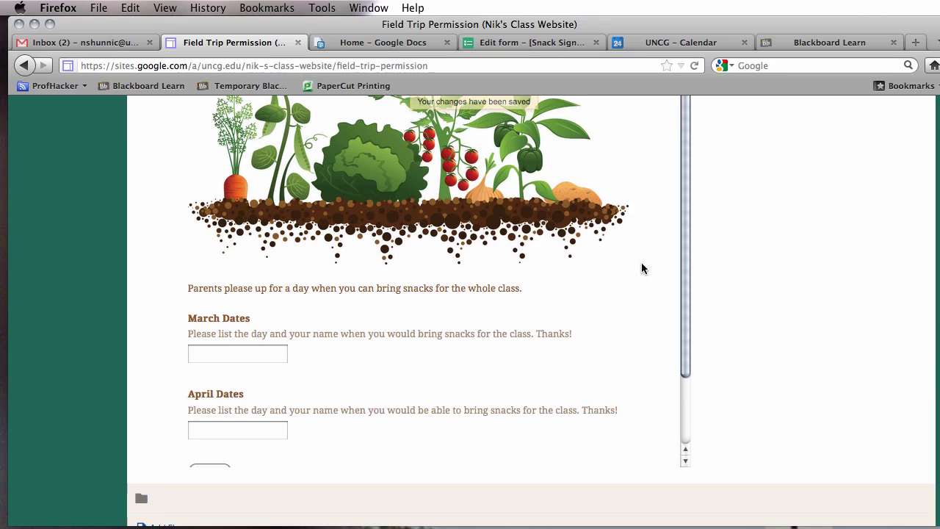
scroll(691, 256, "down", 1)
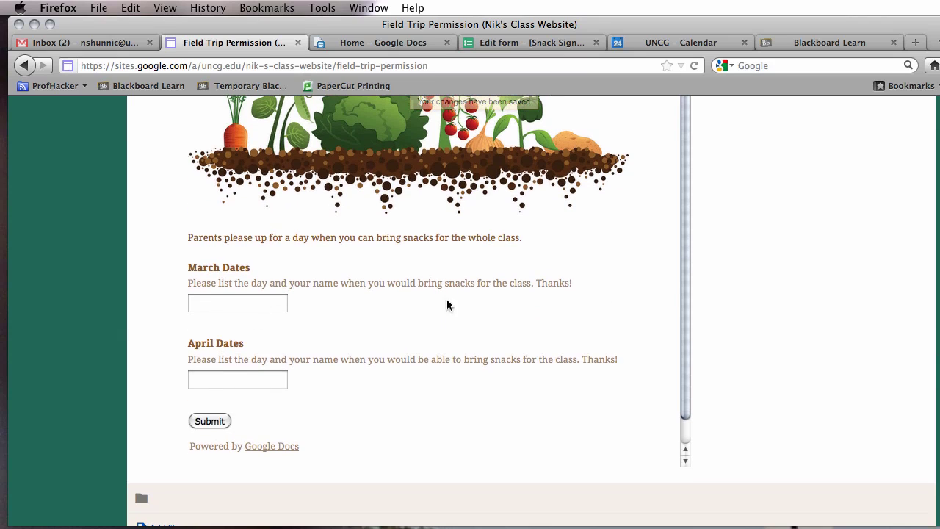
scroll(681, 284, "down", 1)
scroll(712, 188, "up", 2)
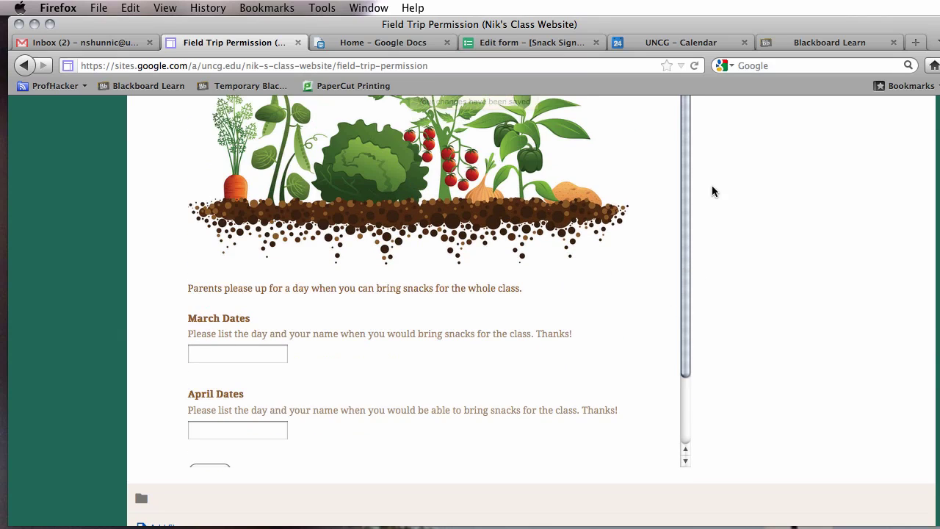
scroll(665, 334, "down", 2)
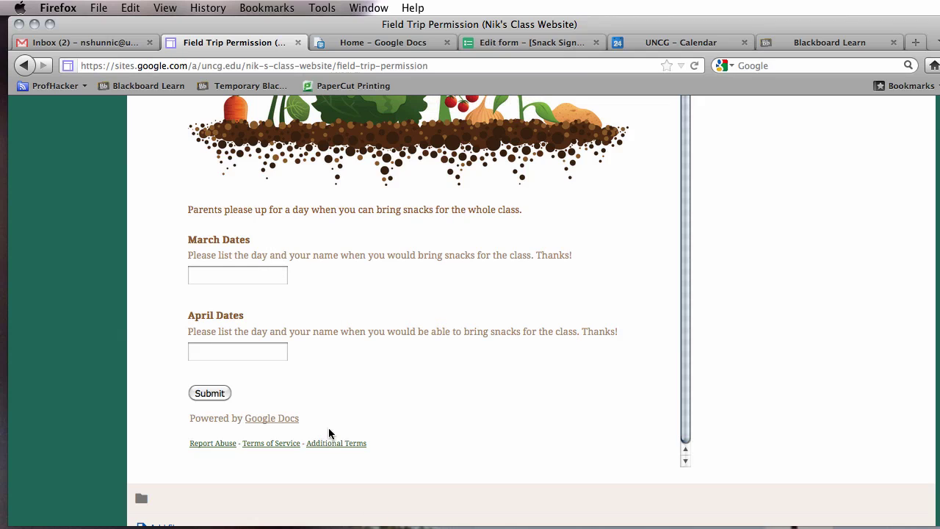
Enter March 5th with the sign-up name in the March Dates field.
left_click(240, 278)
type("March ")
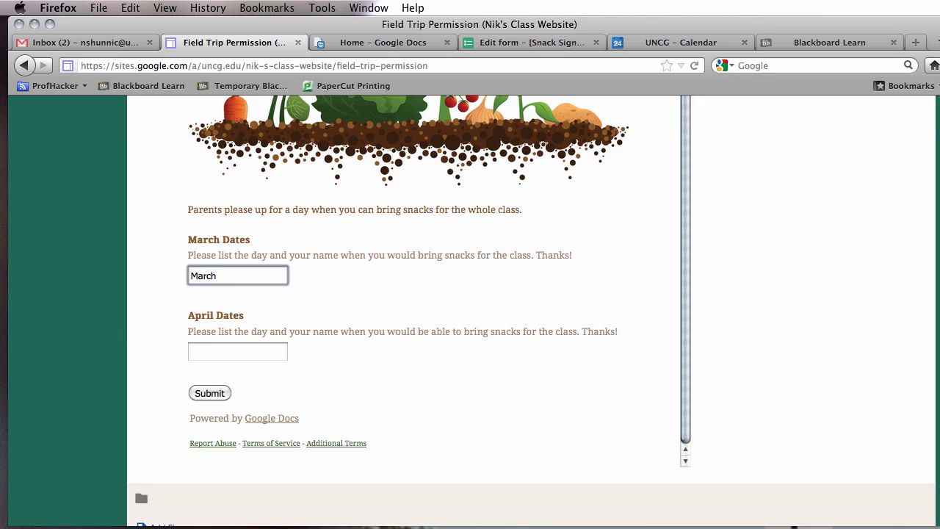
type("4th")
key("BackSpace")
key("BackSpace")
key("BackSpace")
key("BackSpace")
type("1st Monday")
type("rch 5")
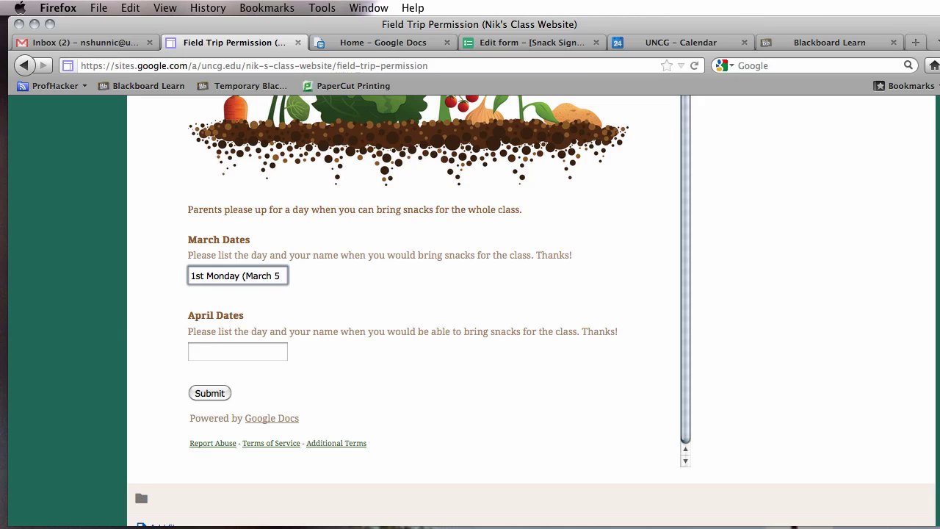
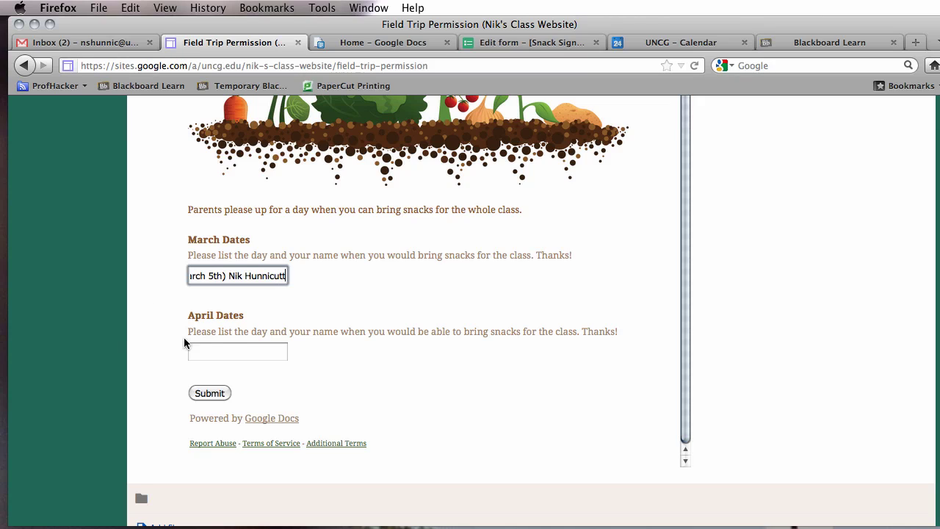
Enter April 7th with the sign-up name in April Dates and submit the test response.
left_click(225, 352)
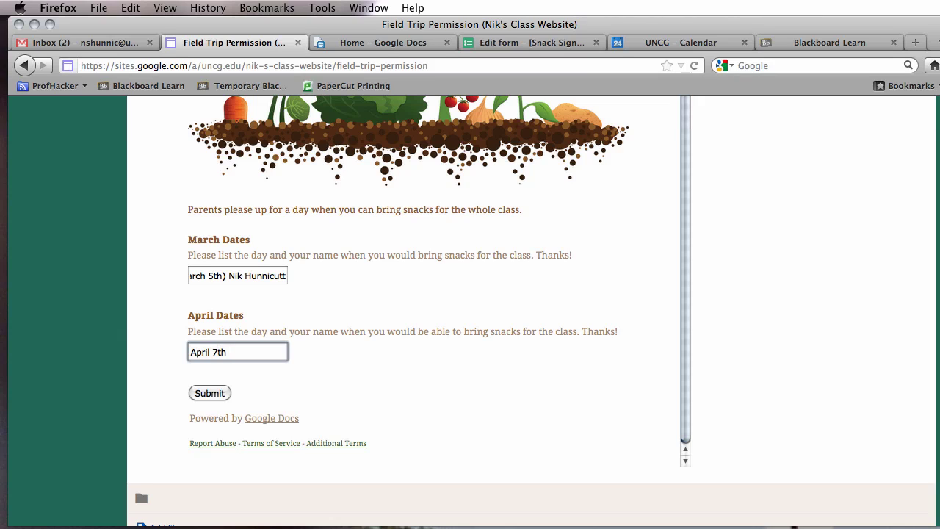
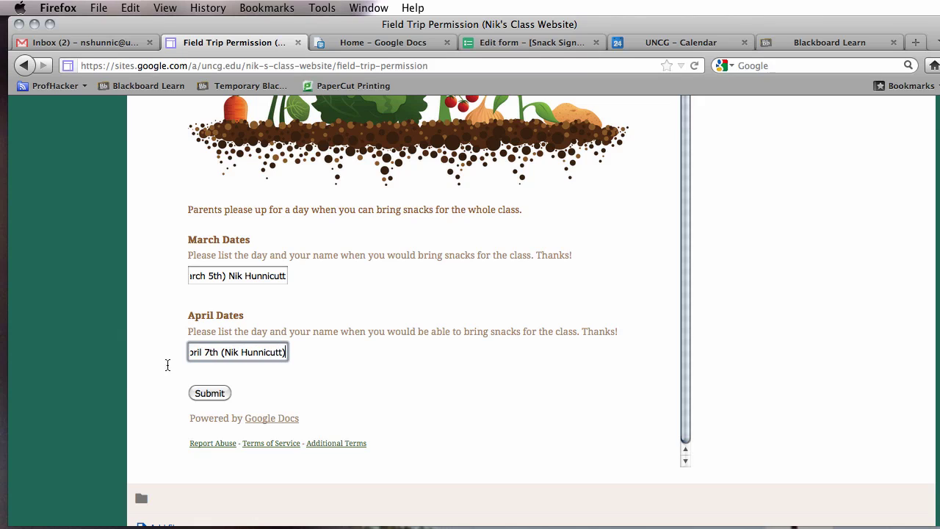
left_click(207, 393)
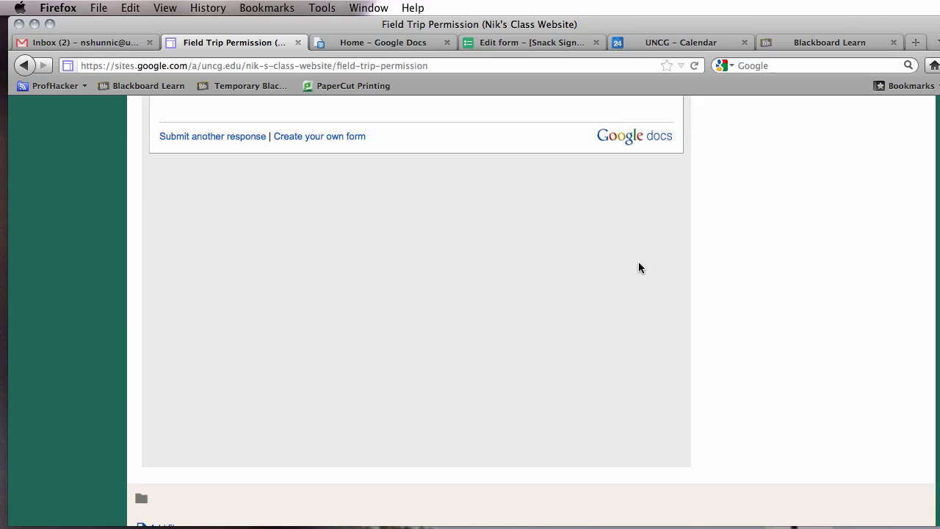
scroll(930, 304, "up", 5)
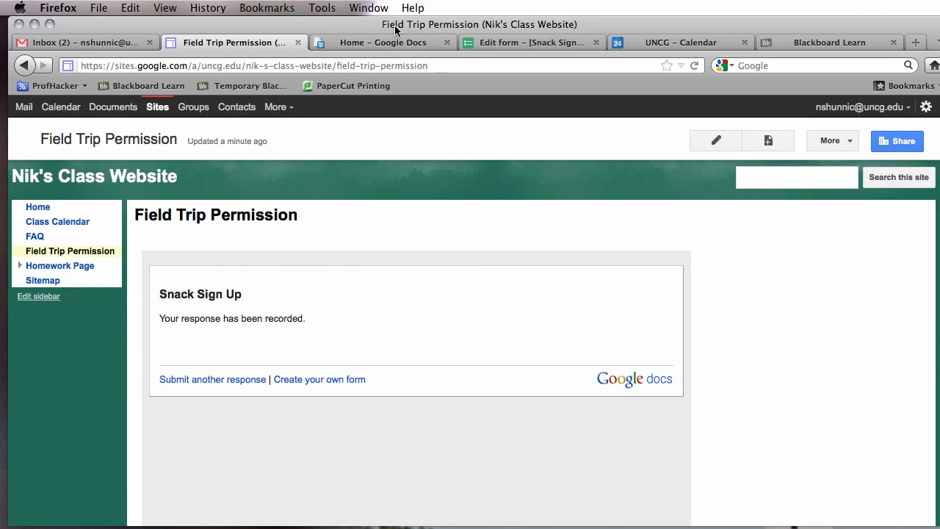
left_click(120, 115)
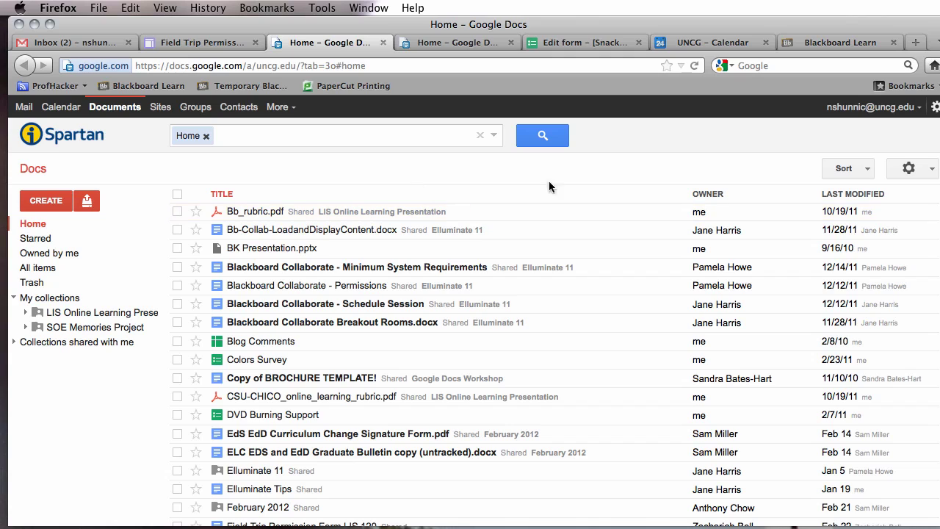
Sort the Docs list by last modified and open the Snack Sign Up spreadsheet.
left_click(853, 170)
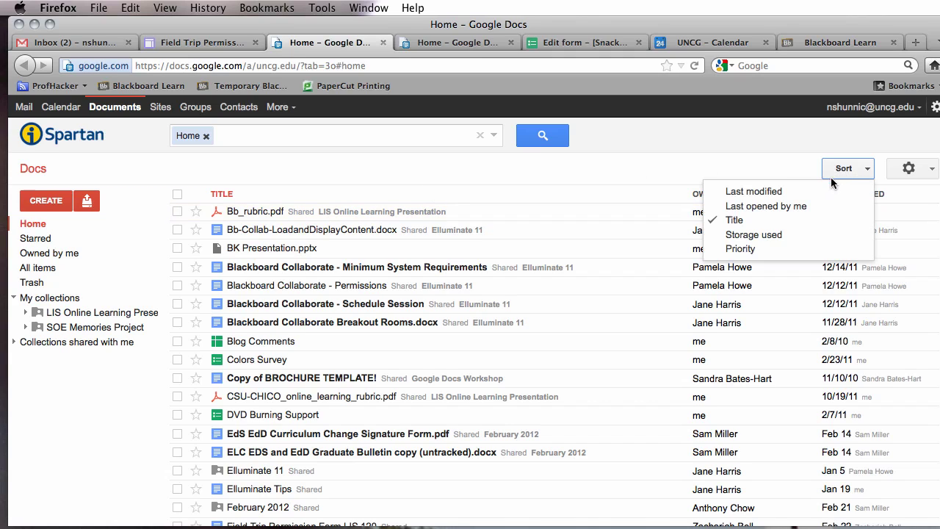
left_click(764, 194)
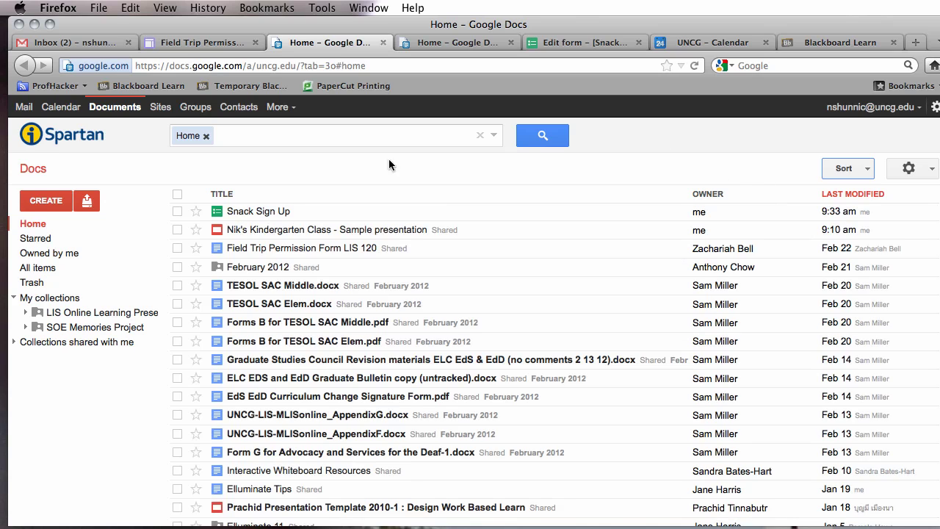
left_click(254, 211)
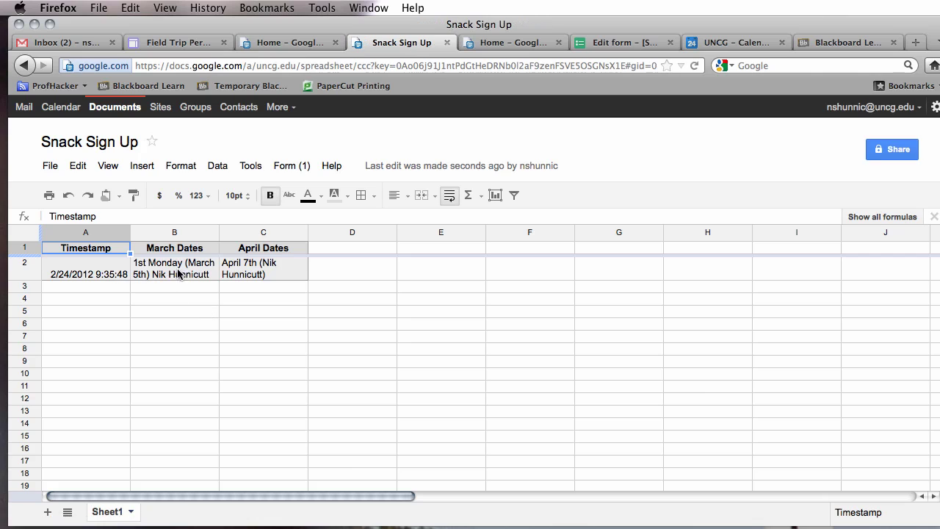
Widen the March Dates column in the Snack Sign Up response sheet.
left_click(223, 232)
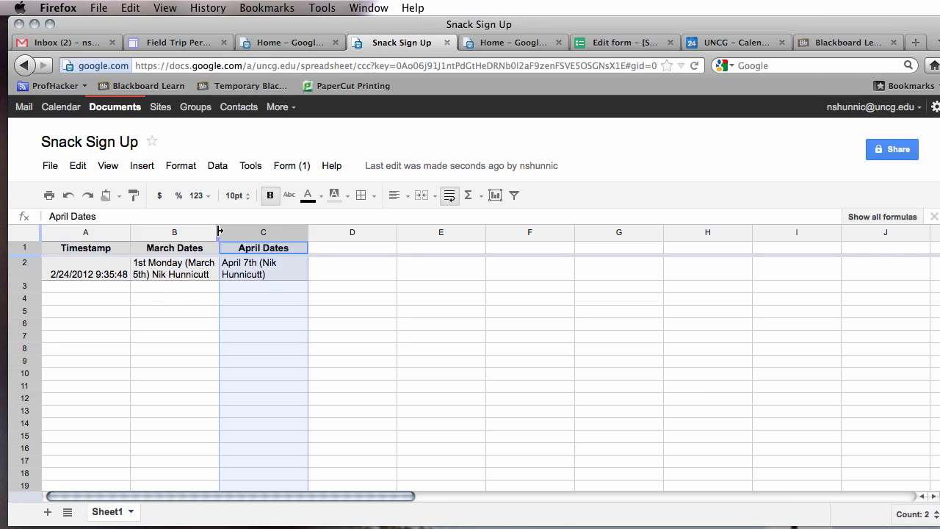
left_click_drag(219, 231, 233, 232)
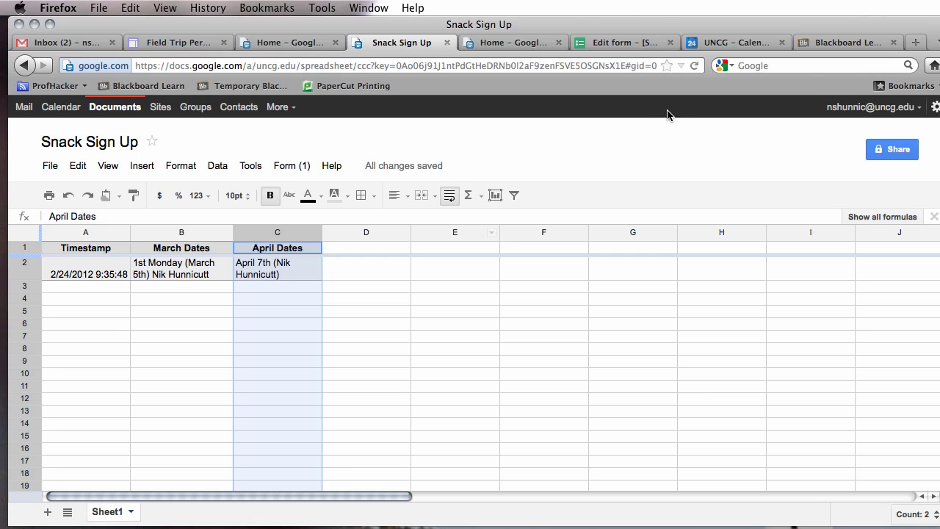
left_click(284, 42)
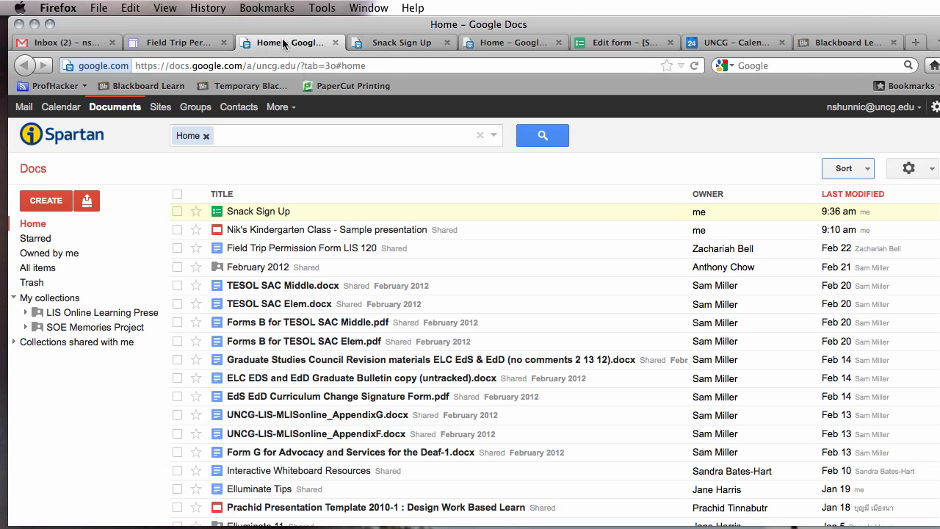
Go from the Field Trip Permission page via Home to the Class Calendar page.
left_click(178, 42)
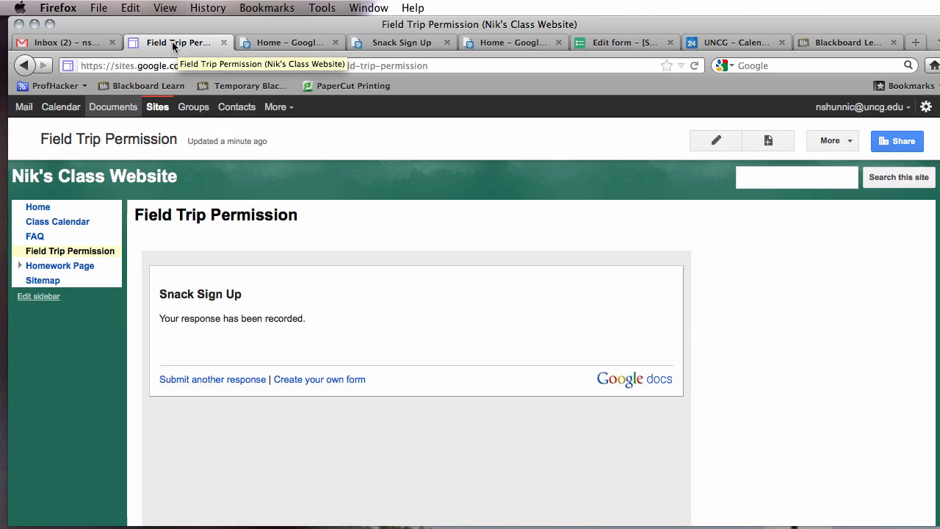
left_click(37, 207)
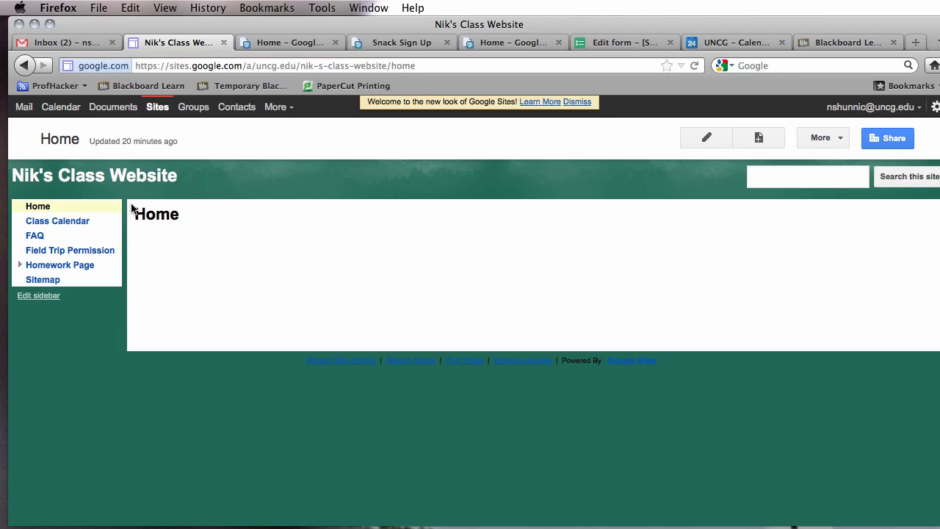
left_click(57, 221)
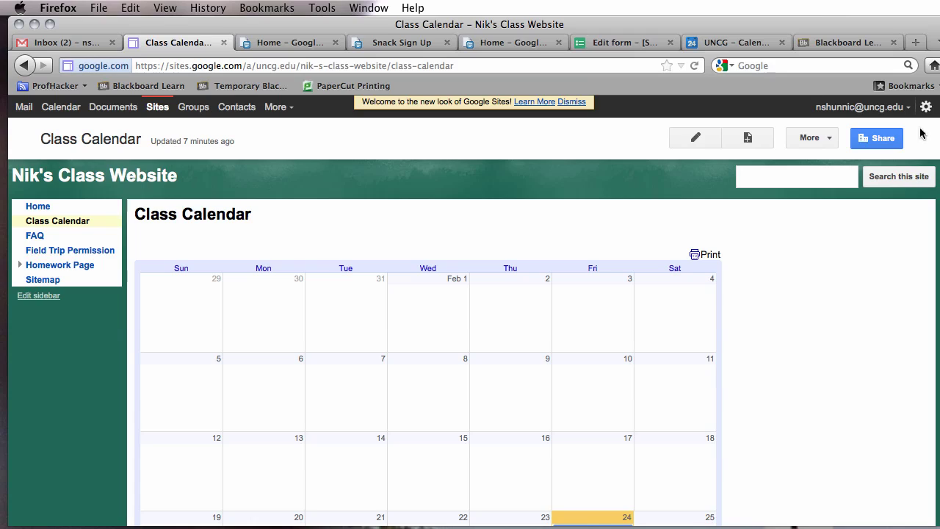